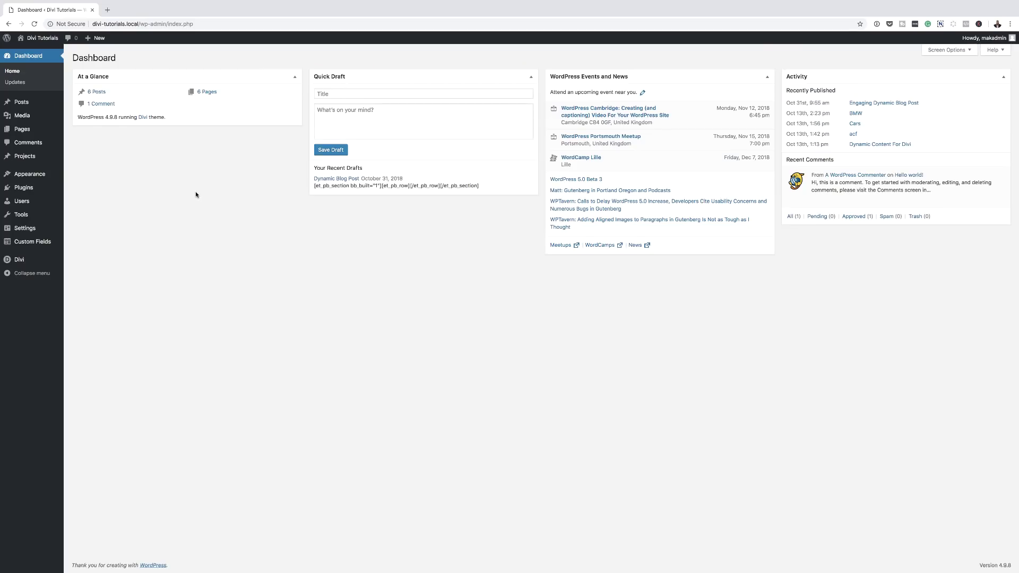
Create a new page titled "Wordpress Promo".
{"action": "mouse_move", "coordinate": [25, 132]}
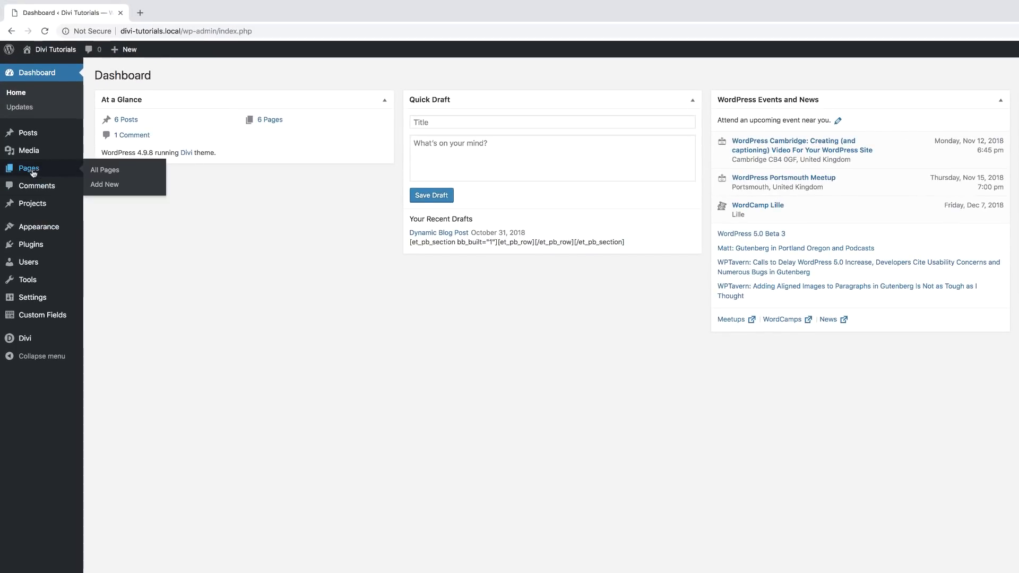
{"action": "left_click", "coordinate": [117, 187]}
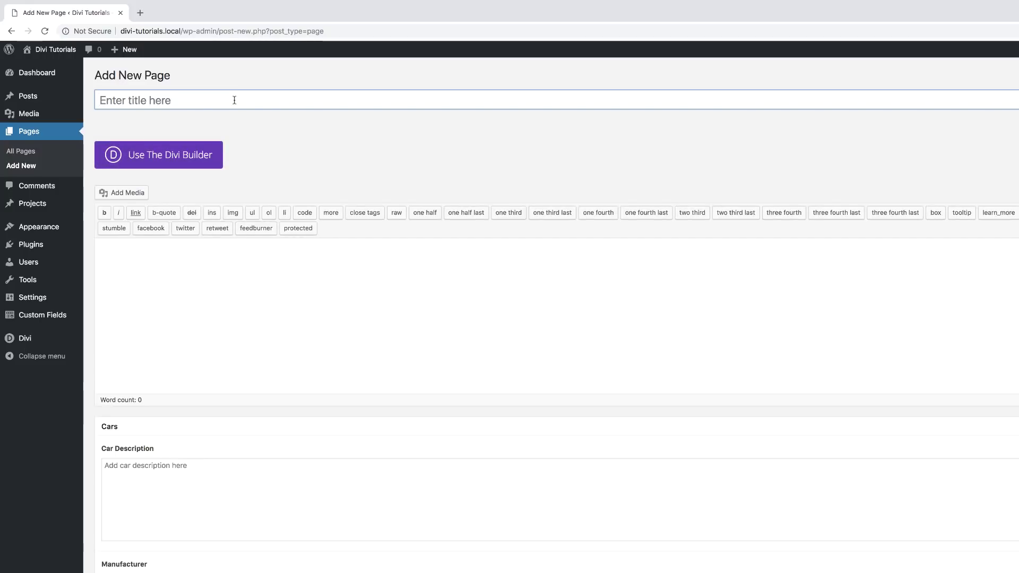
{"action": "left_click", "coordinate": [234, 99]}
{"action": "type", "text": "Wordpress Promo"}
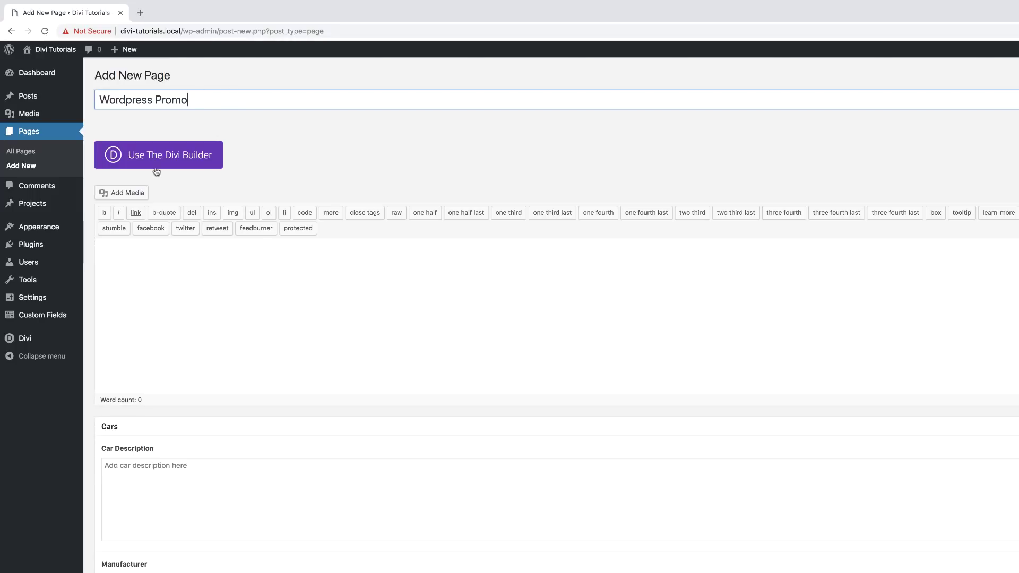
Enable the Divi Builder for the page, launch its Visual Builder and choose to build from scratch.
{"action": "left_click", "coordinate": [170, 158]}
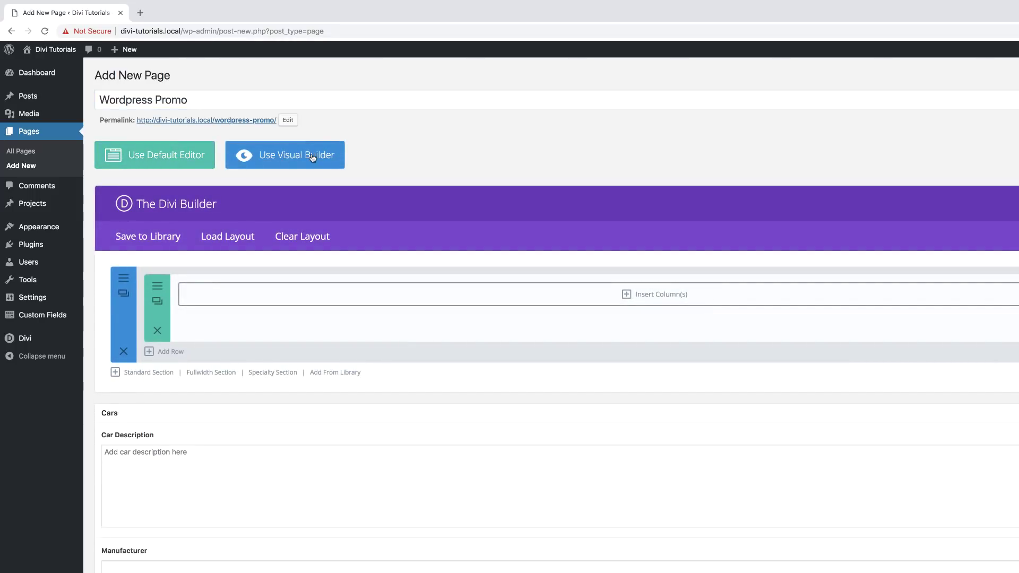
{"action": "left_click", "coordinate": [311, 155]}
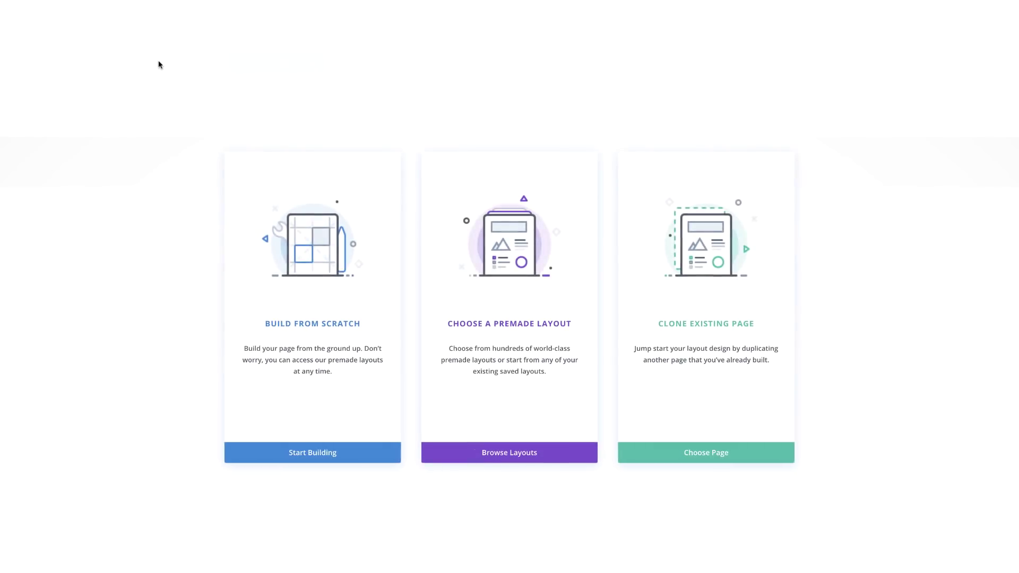
{"action": "left_click", "coordinate": [315, 323]}
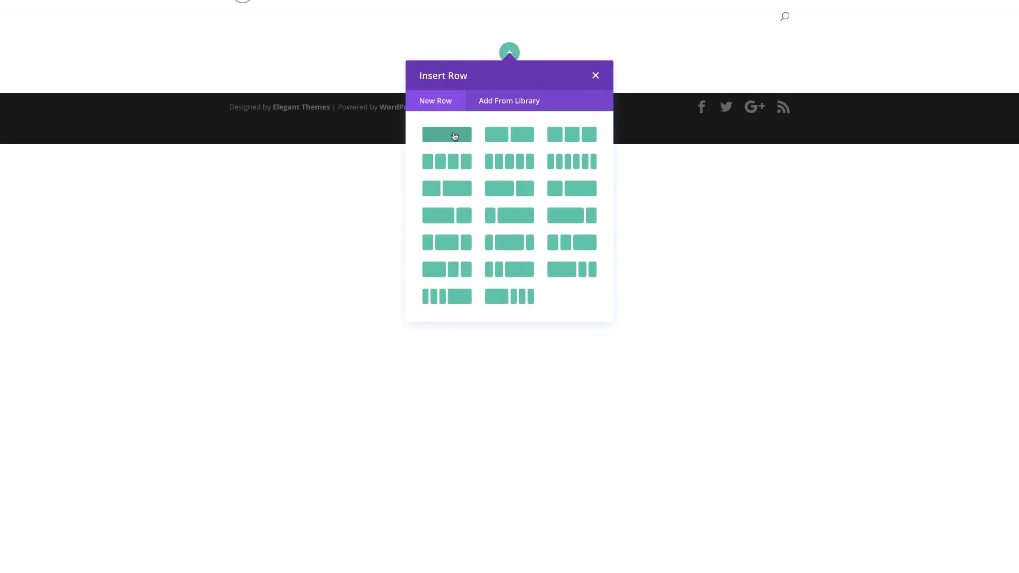
Insert a single-column row and add a Text module to it.
{"action": "left_click", "coordinate": [454, 137]}
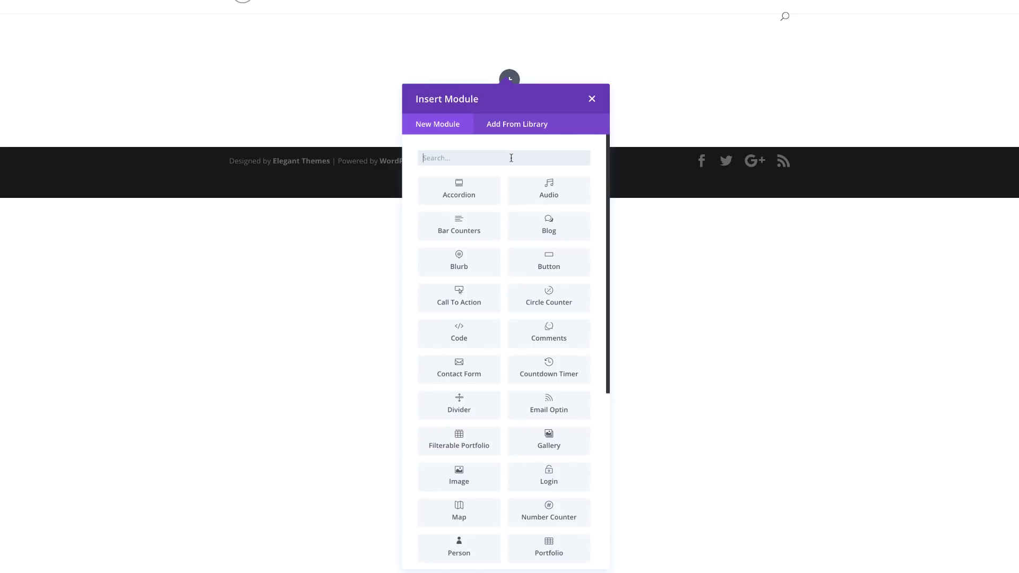
{"action": "type", "text": "t"}
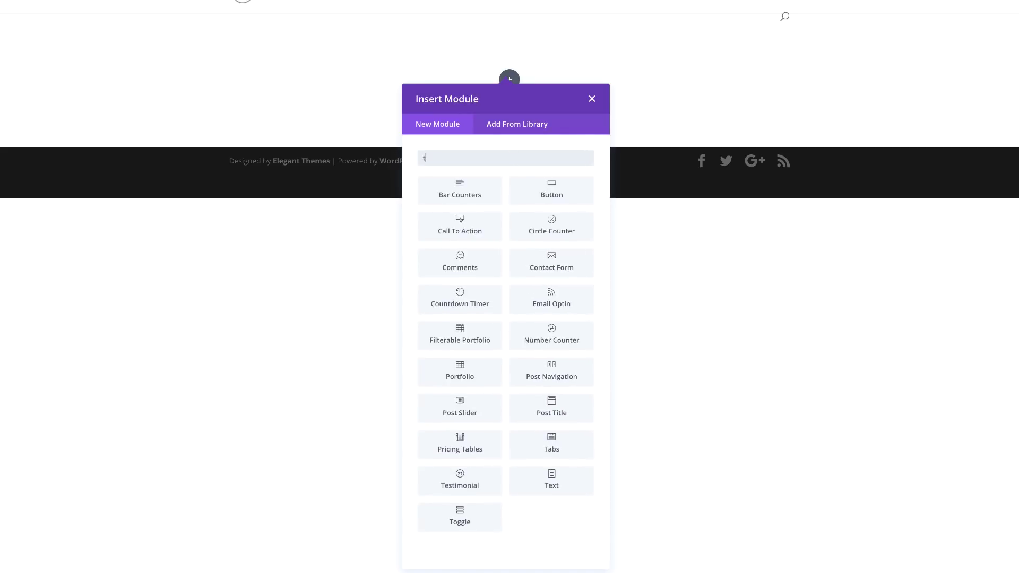
{"action": "type", "text": "es"}
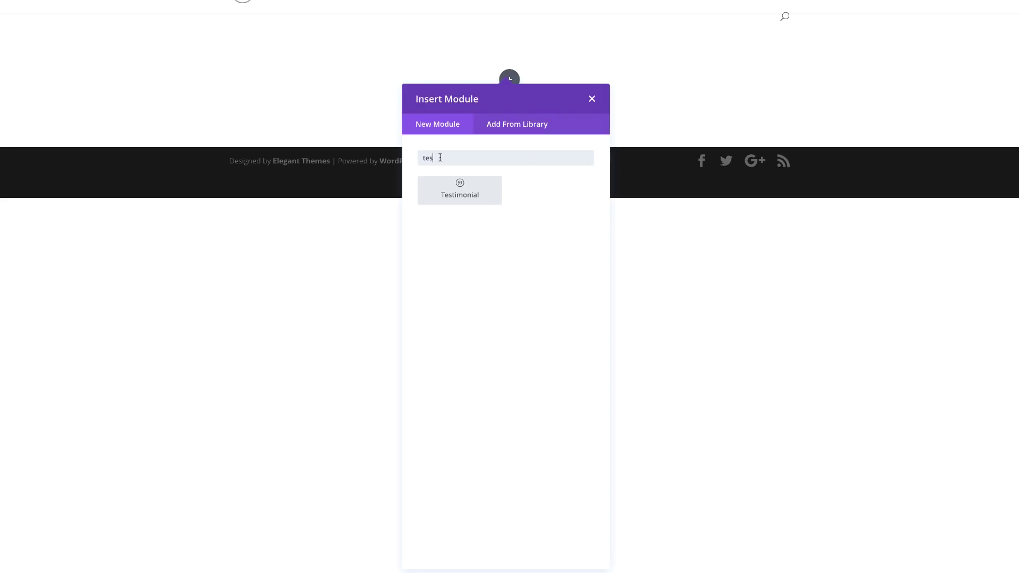
{"action": "key", "text": "BackSpace"}
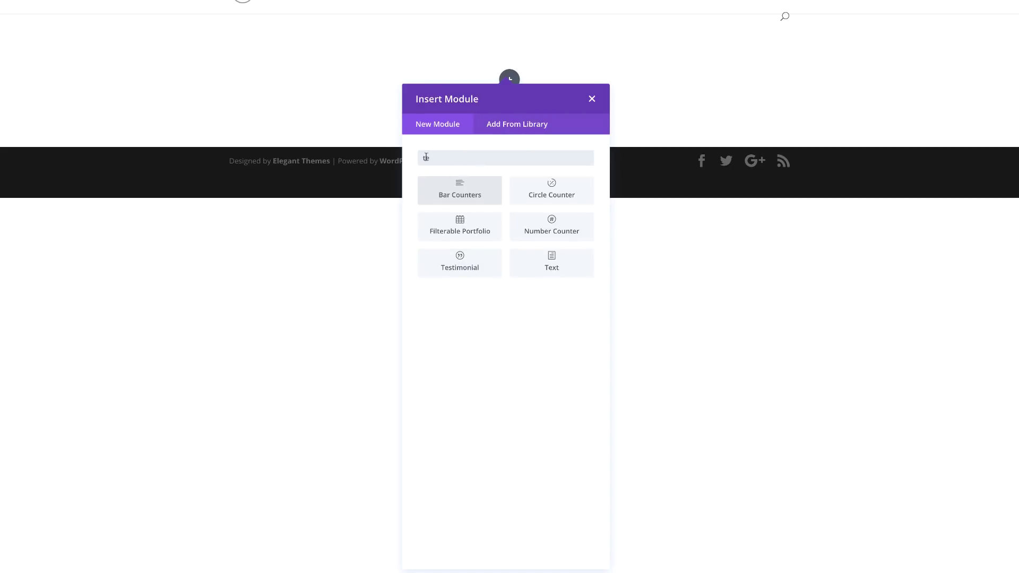
{"action": "left_click", "coordinate": [551, 265]}
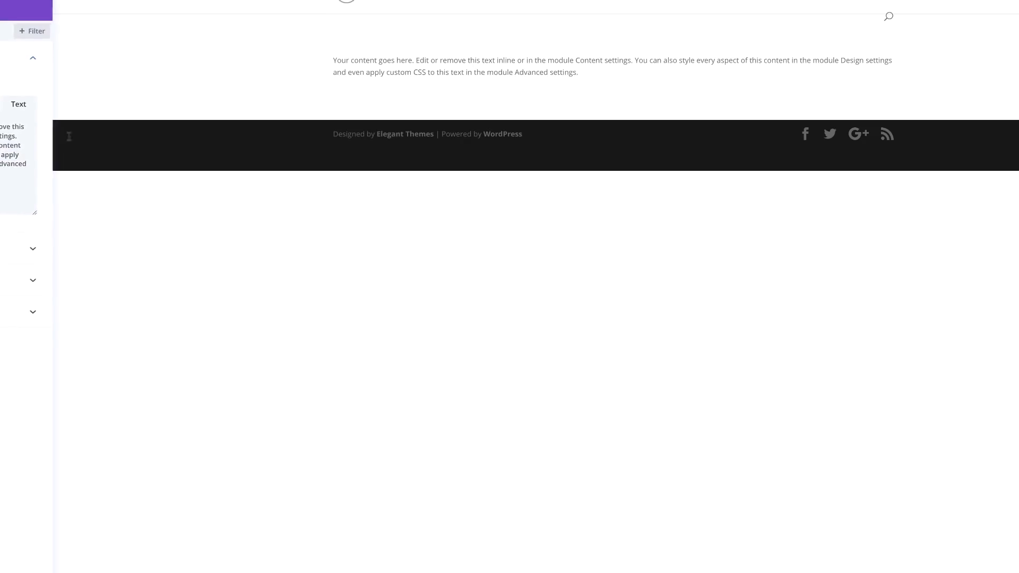
Replace the Text module's placeholder content with "100% free Course".
{"action": "left_click_drag", "start_coordinate": [60, 168], "coordinate": [14, 118]}
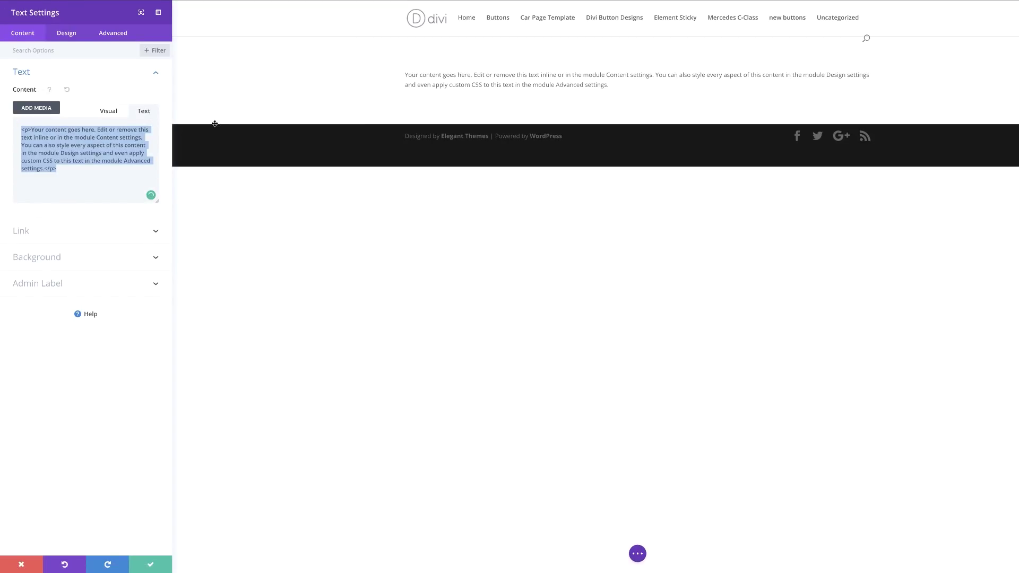
{"action": "key", "text": "BackSpace"}
{"action": "left_click", "coordinate": [109, 111]}
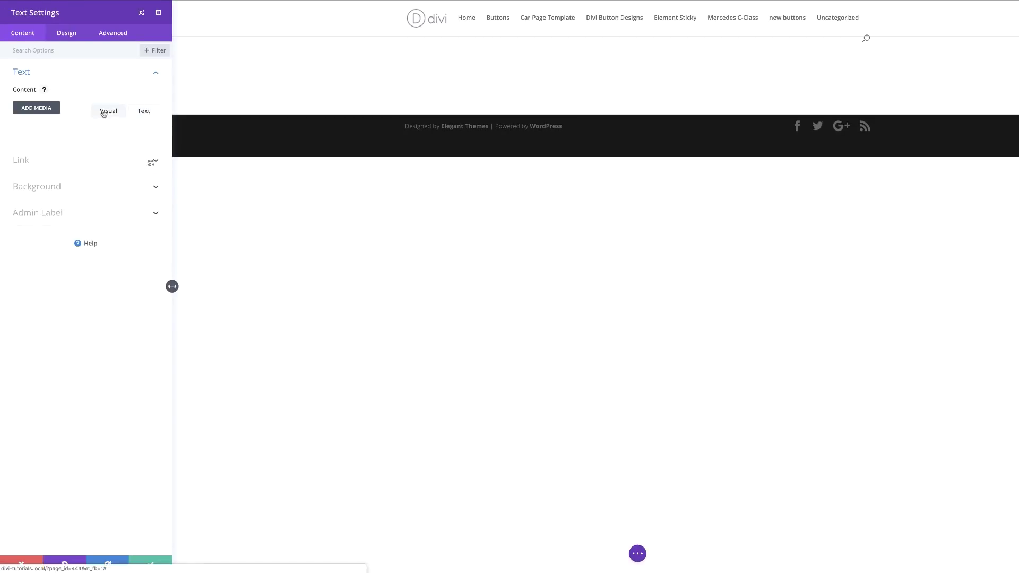
{"action": "type", "text": "100% free Course"}
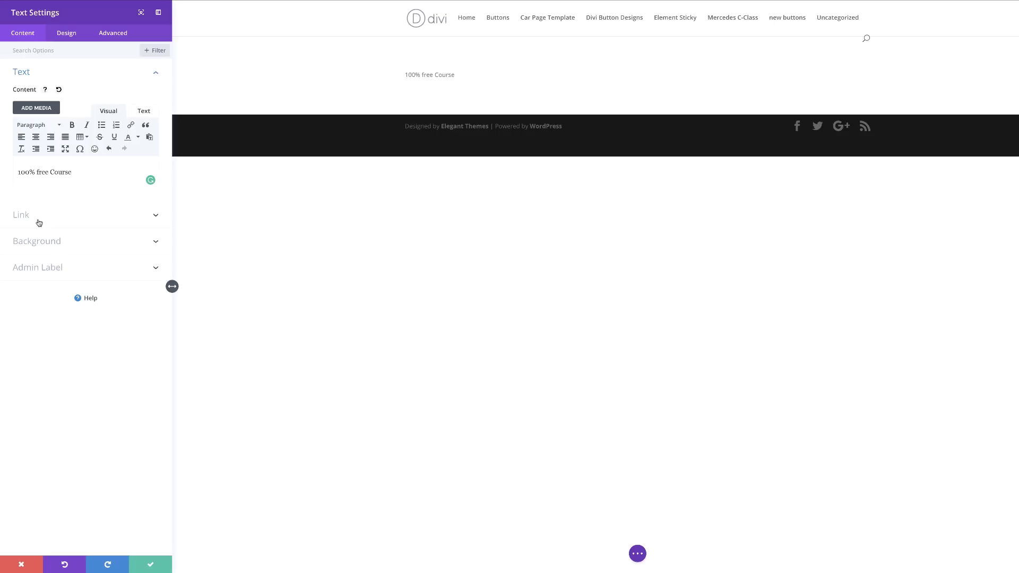
Set the text orientation of the "100% free Course" module to centered.
{"action": "left_click", "coordinate": [68, 36]}
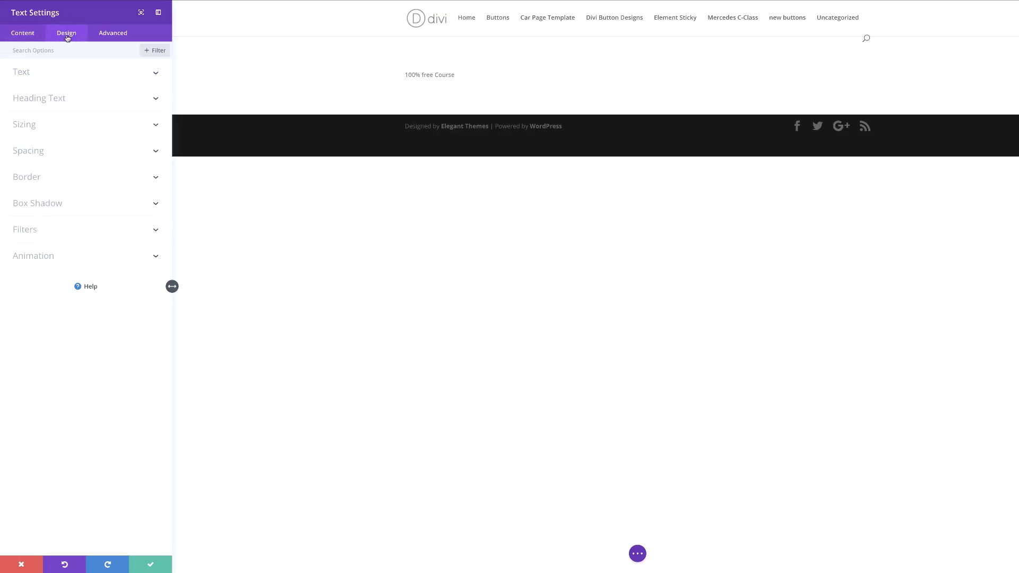
{"action": "left_click", "coordinate": [31, 74]}
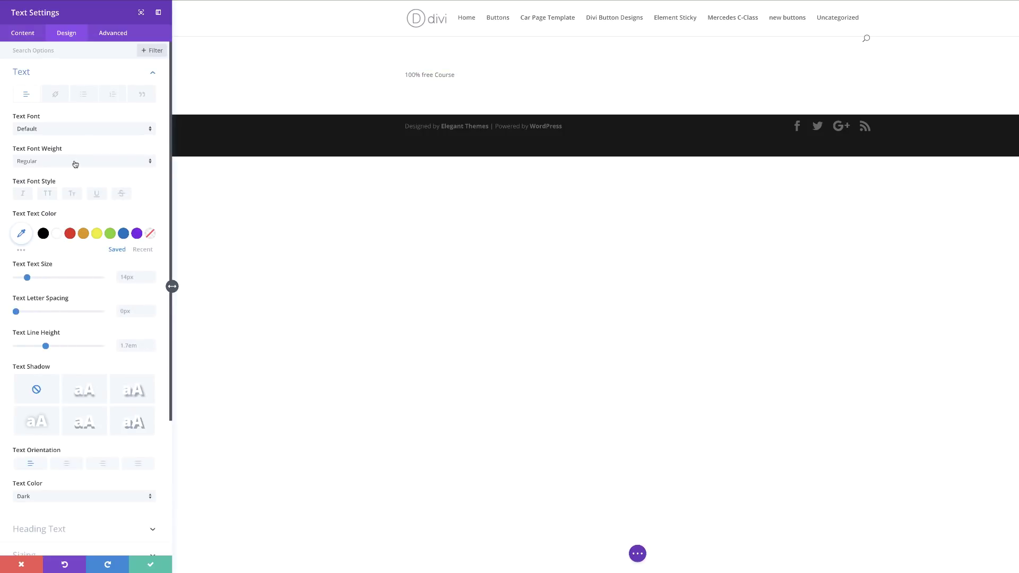
{"action": "left_click", "coordinate": [67, 464]}
Format the "100% free Course" text as Heading 4 and save the module settings.
{"action": "left_click", "coordinate": [32, 36]}
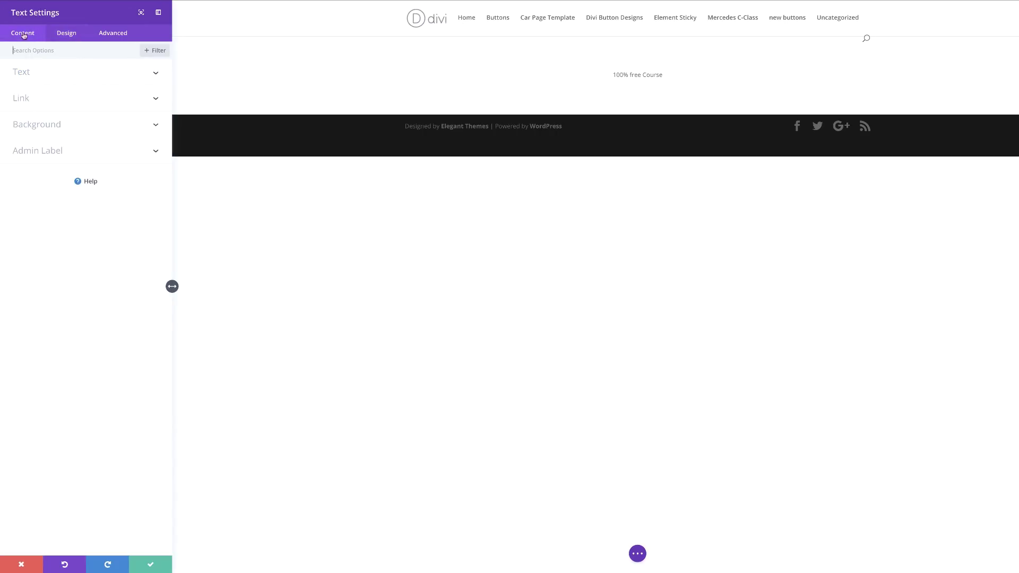
{"action": "left_click", "coordinate": [30, 75]}
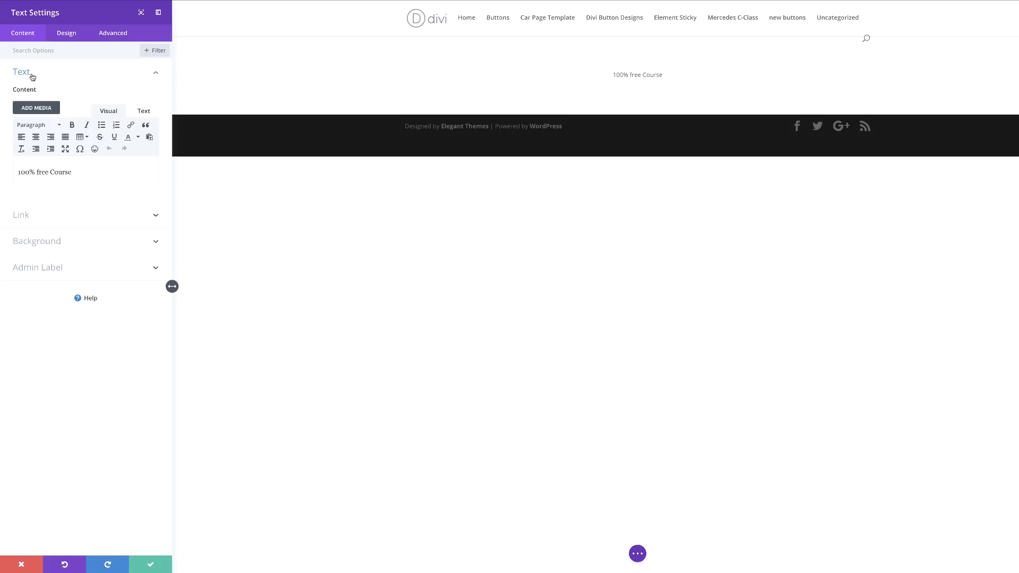
{"action": "left_click_drag", "start_coordinate": [76, 172], "coordinate": [15, 164]}
{"action": "left_click", "coordinate": [53, 126]}
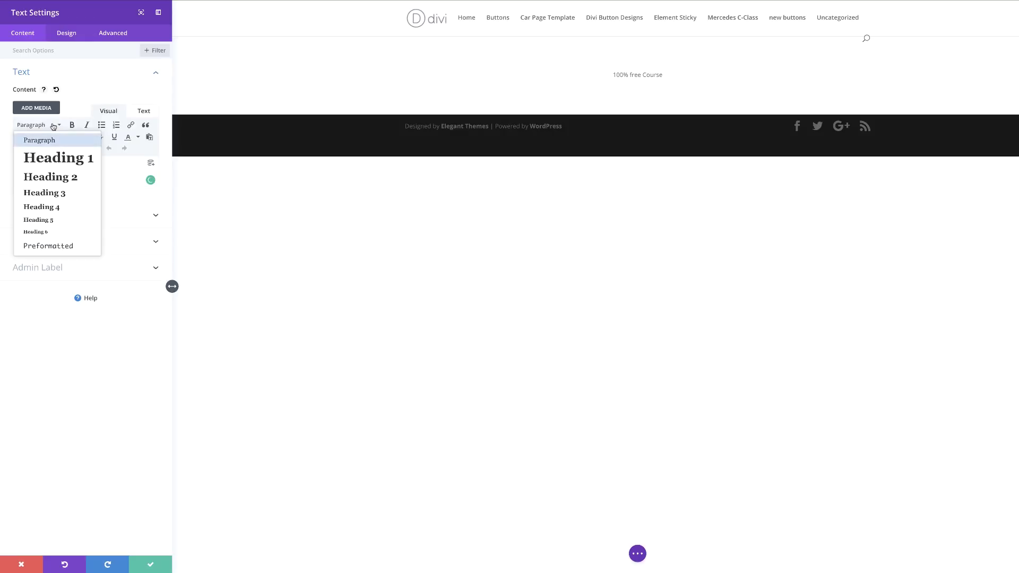
{"action": "left_click", "coordinate": [56, 208]}
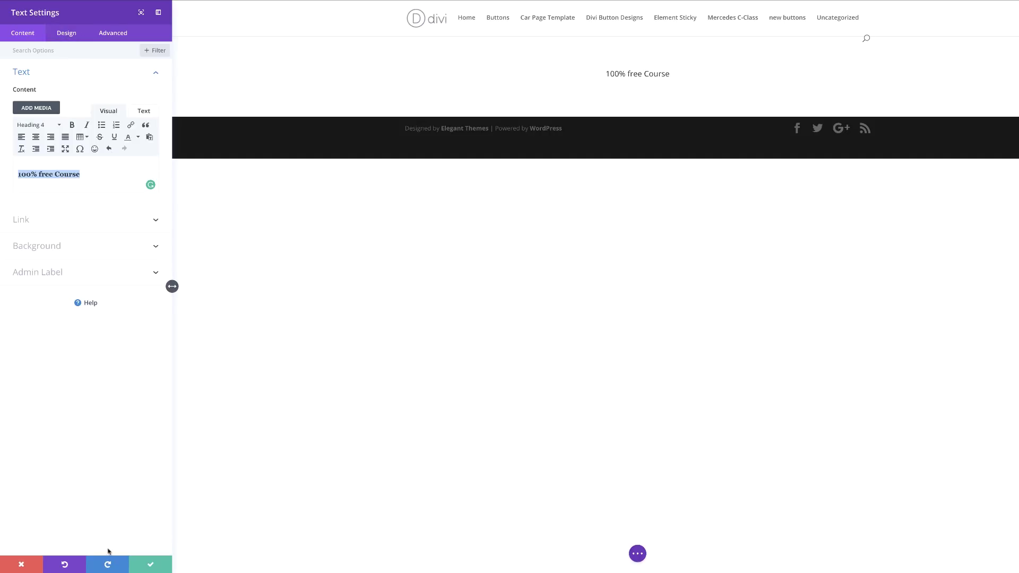
{"action": "left_click", "coordinate": [152, 567]}
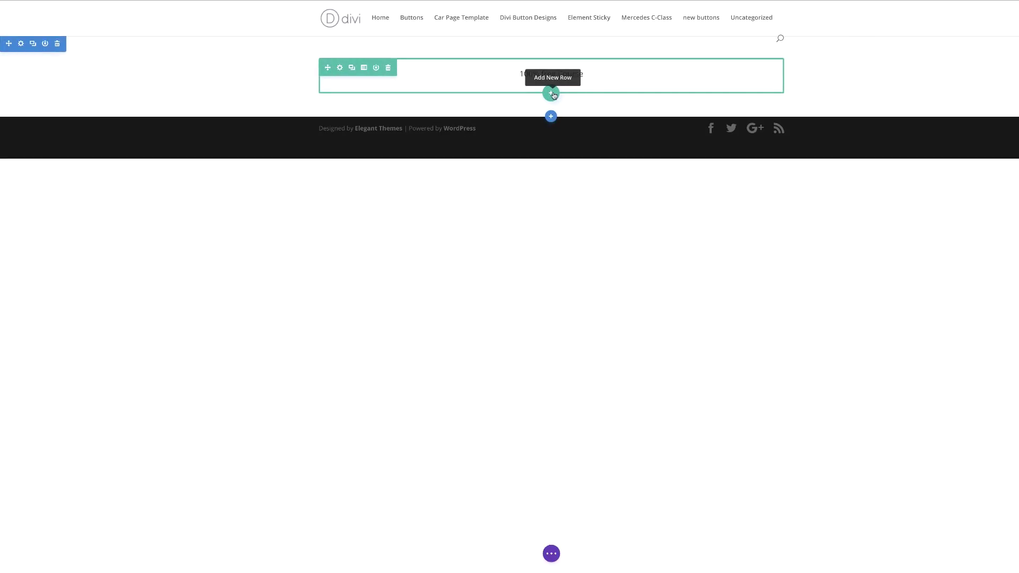
Add a one-third, two-thirds row below the heading and insert a Text module in its narrow column.
{"action": "left_click", "coordinate": [551, 94]}
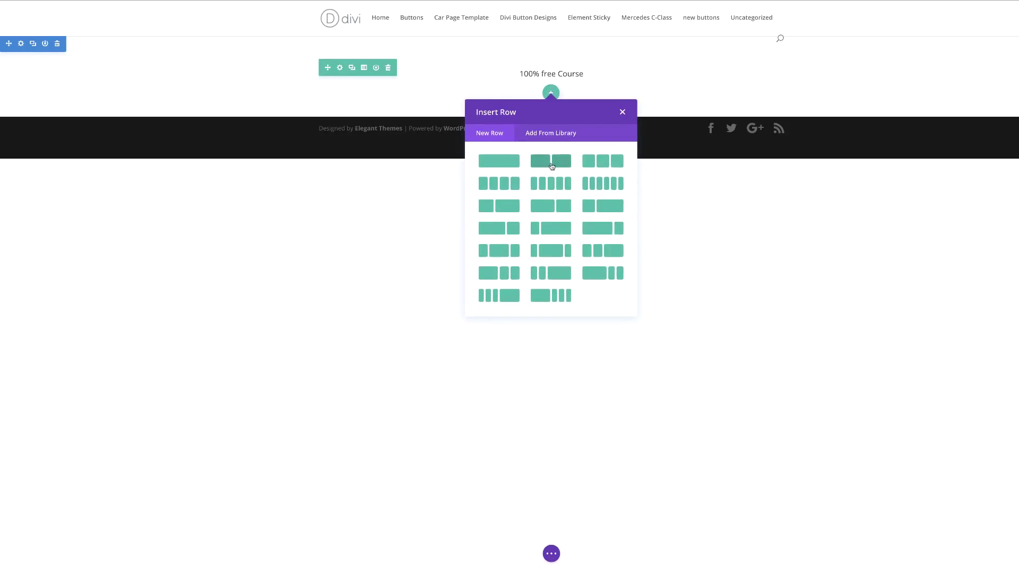
{"action": "left_click", "coordinate": [606, 209]}
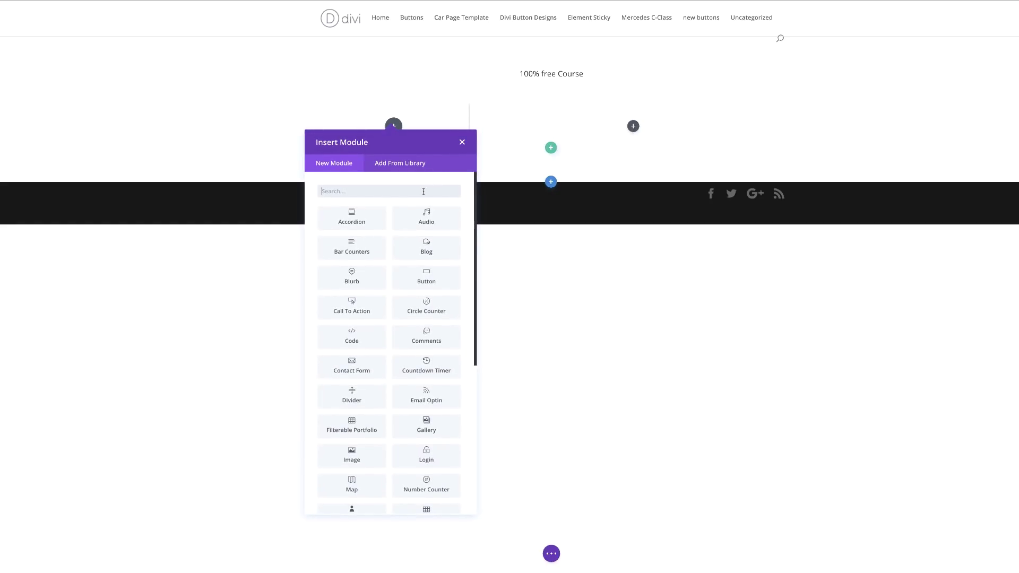
{"action": "type", "text": "te"}
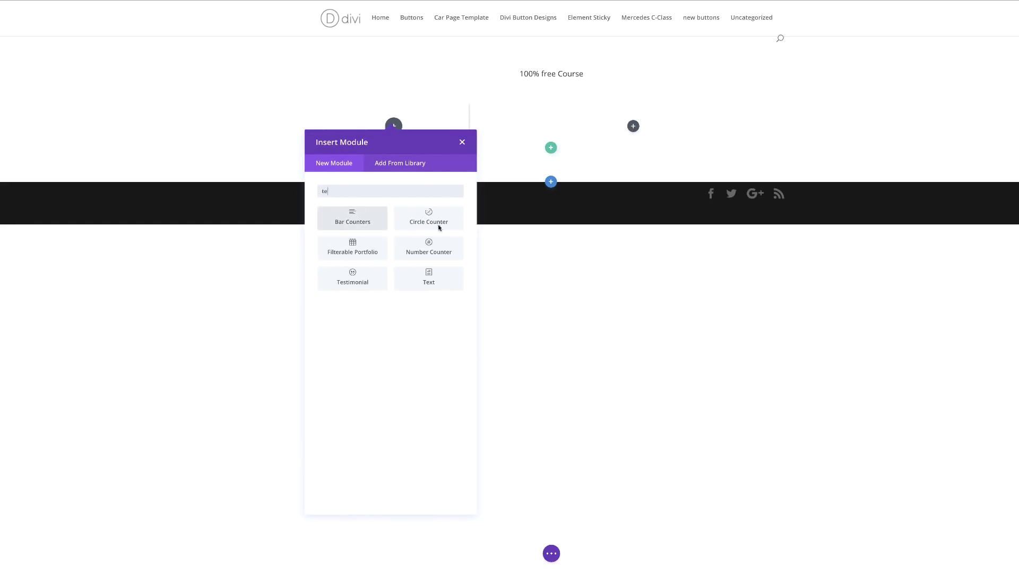
{"action": "left_click", "coordinate": [428, 279]}
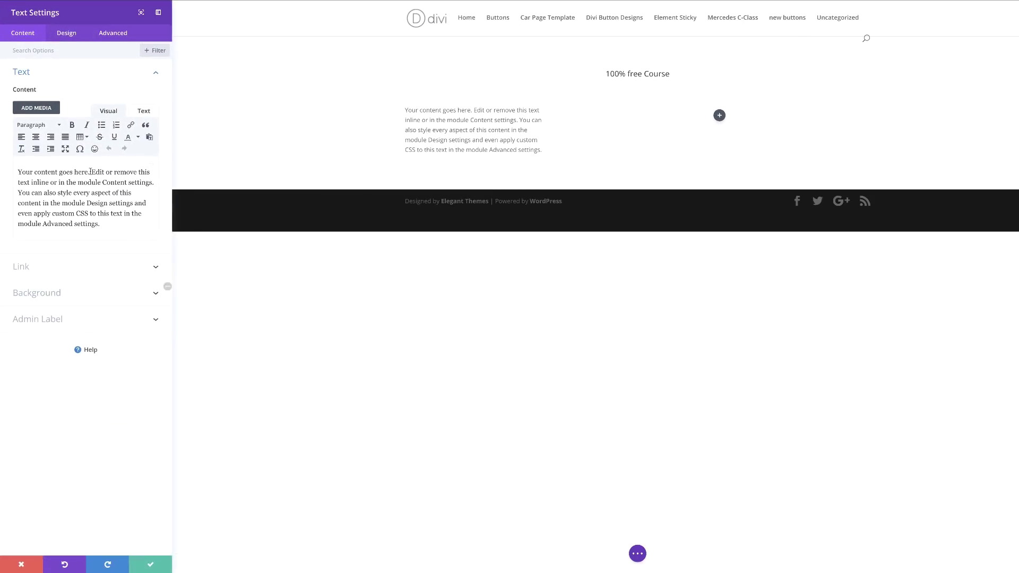
Select the new module's placeholder text, then copy the list items from "Aliquam tincidunt mauris eu risus." through "Nunc dignissim risus id metus." on lorem2.com.
{"action": "left_click_drag", "start_coordinate": [100, 224], "coordinate": [14, 166]}
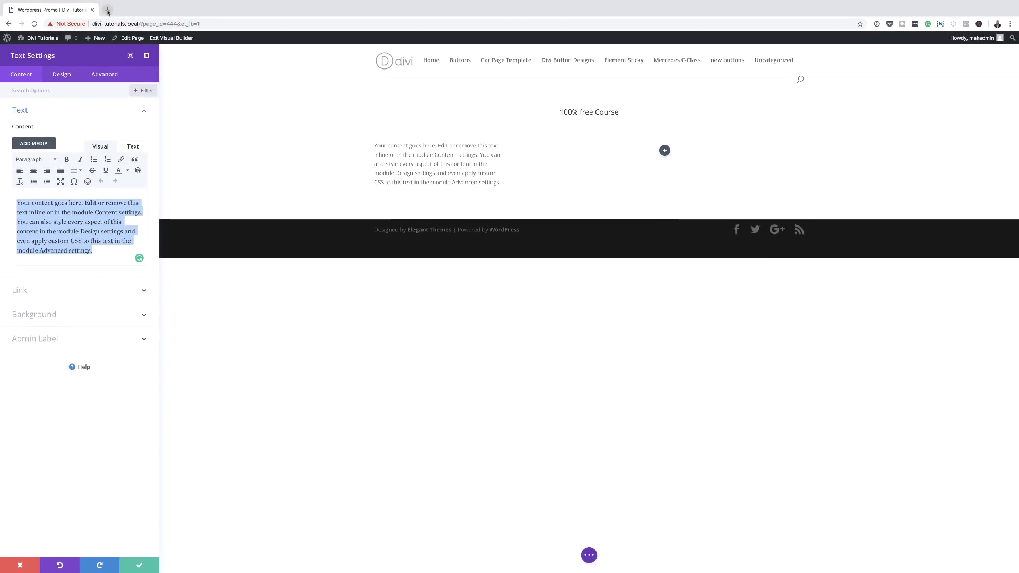
{"action": "left_click", "coordinate": [107, 10]}
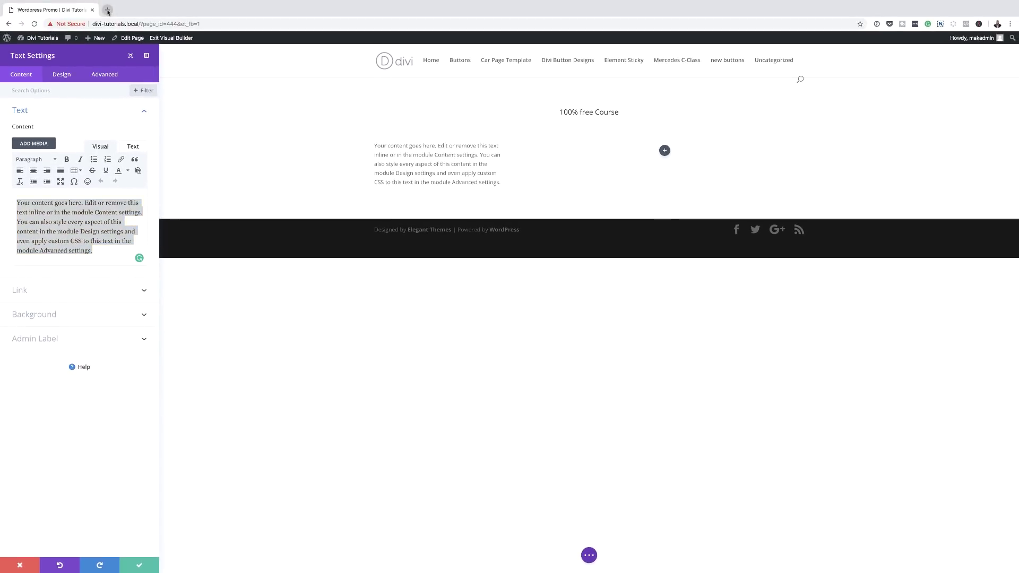
{"action": "type", "text": "lorem2.com"}
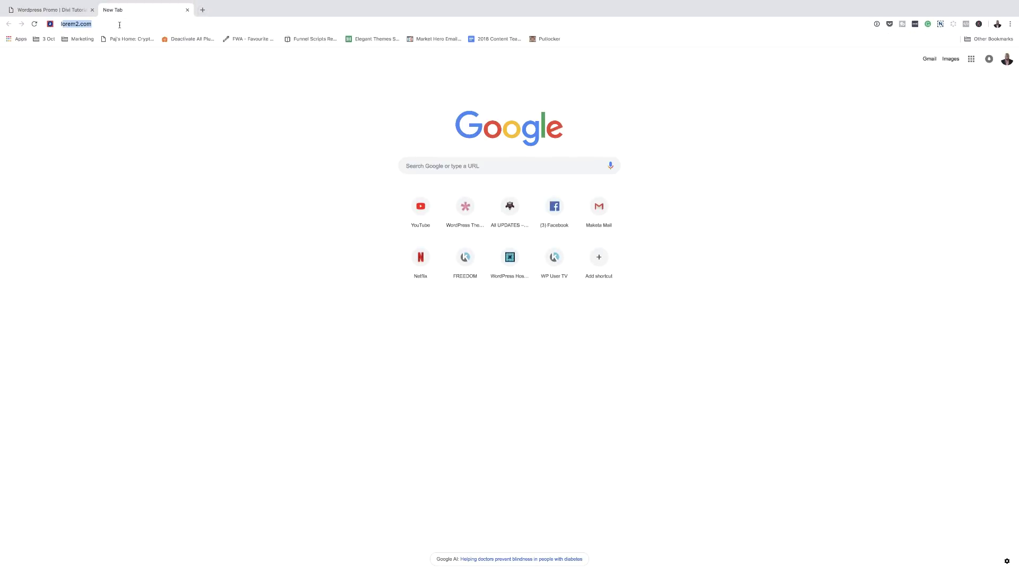
{"action": "key", "text": "Return"}
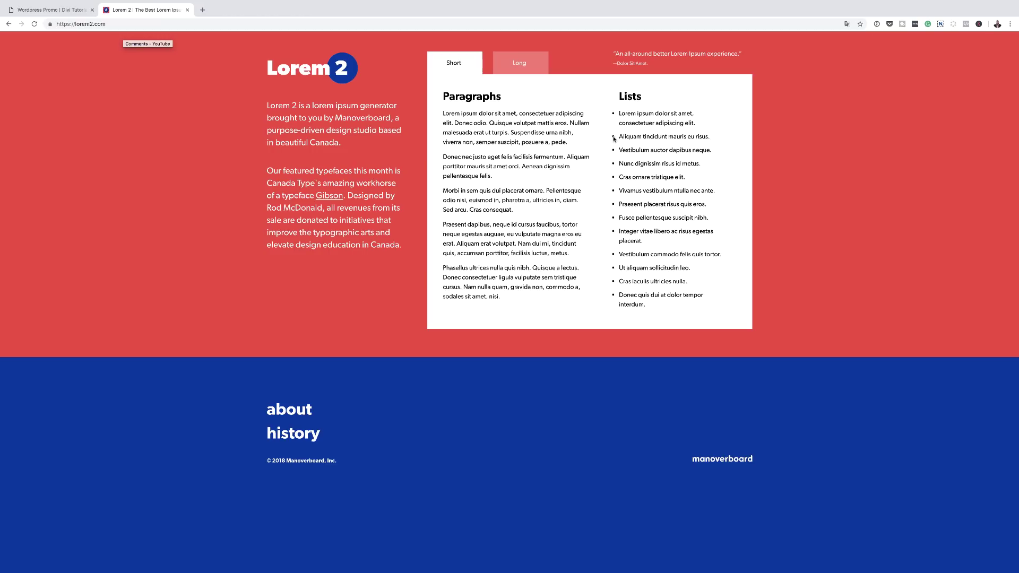
{"action": "left_click_drag", "start_coordinate": [613, 139], "coordinate": [688, 169]}
{"action": "key", "text": "super+c"}
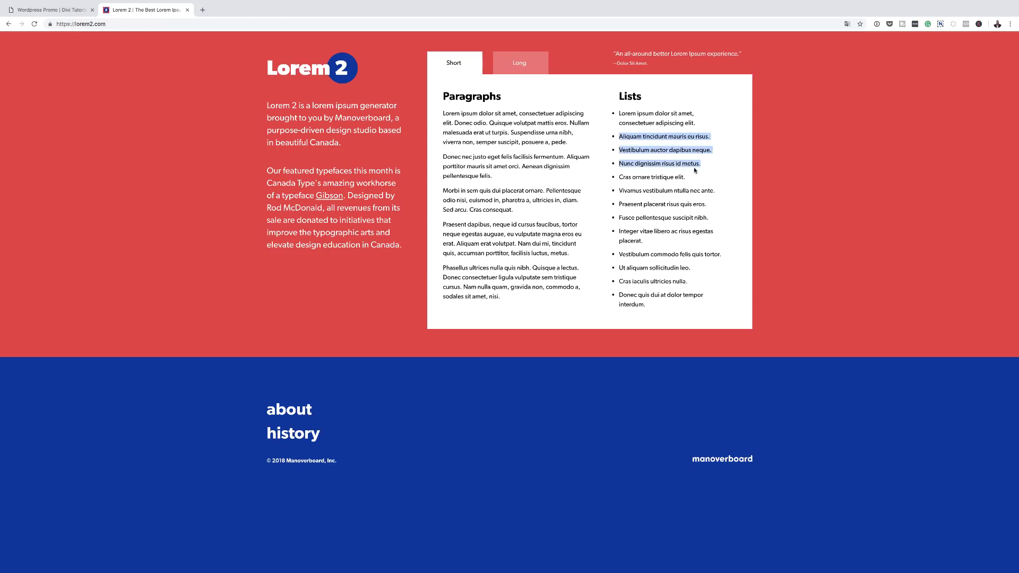
Replace the selected placeholder text on the Wordpress Promo page with the copied bullet list and save the Text module.
{"action": "left_click", "coordinate": [50, 11]}
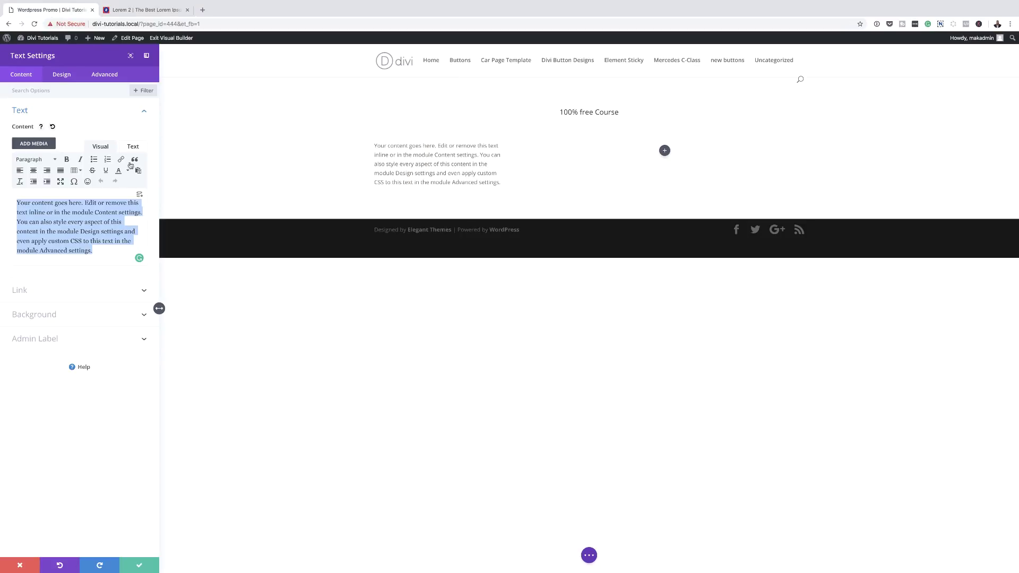
{"action": "key", "text": "super+v"}
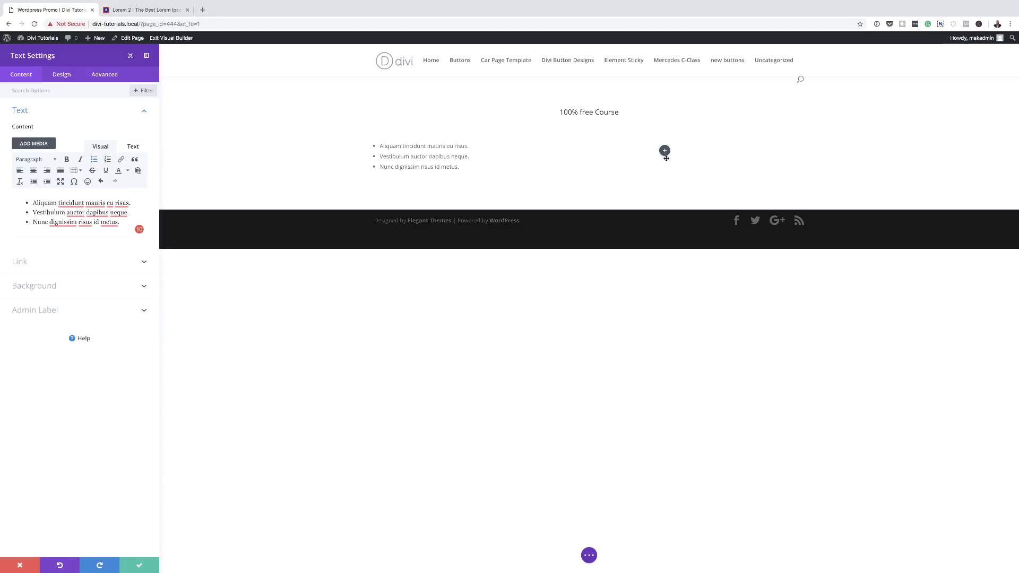
{"action": "left_click", "coordinate": [139, 565]}
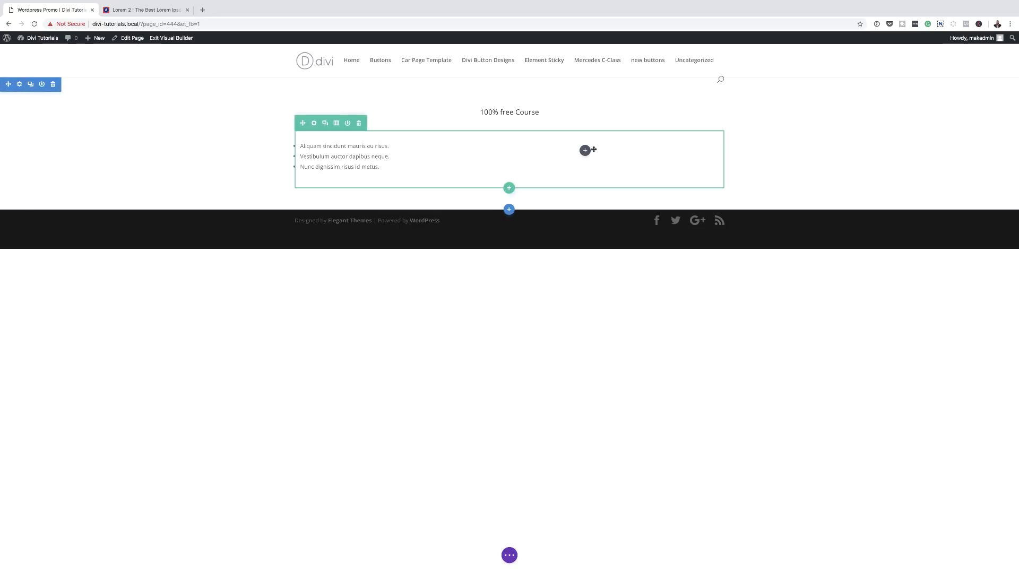
Insert a Video module in the row's wide column beside the bullet list and save it with the default video.
{"action": "left_click", "coordinate": [586, 152]}
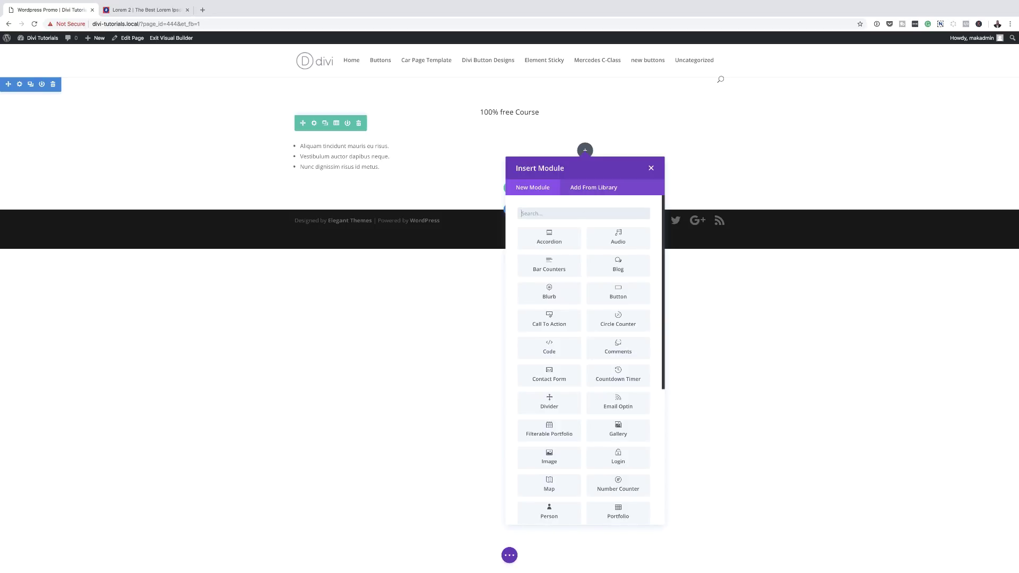
{"action": "type", "text": "video"}
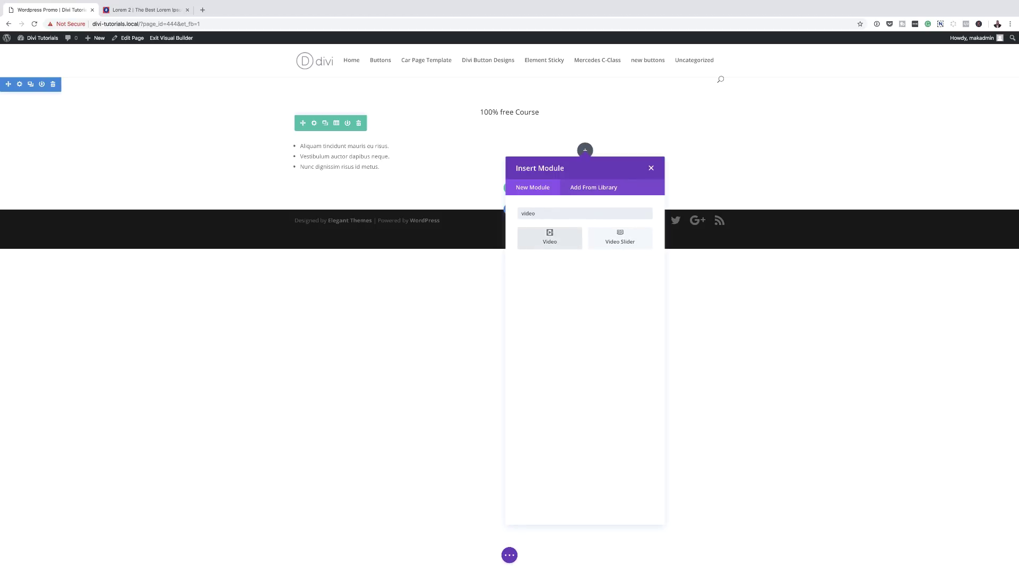
{"action": "left_click", "coordinate": [552, 240]}
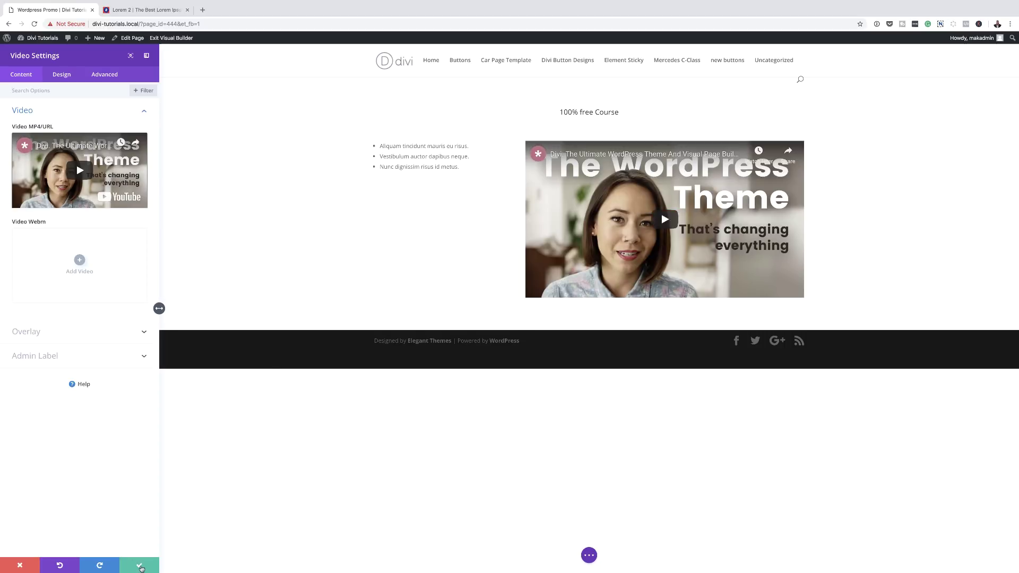
{"action": "left_click", "coordinate": [140, 565]}
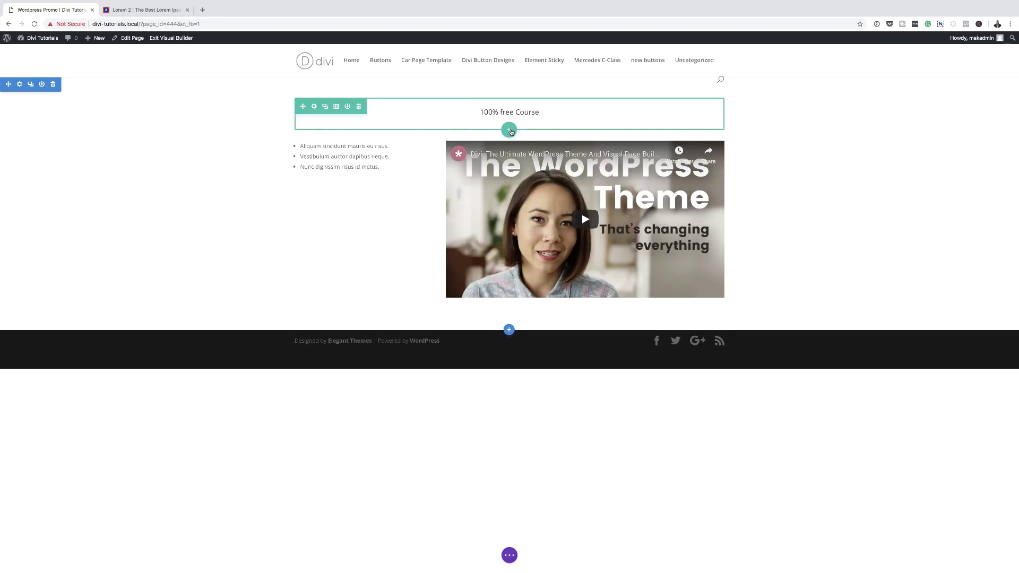
Add a single-column row directly below the "100% free Course" heading and insert a Text module in it.
{"action": "left_click", "coordinate": [509, 131]}
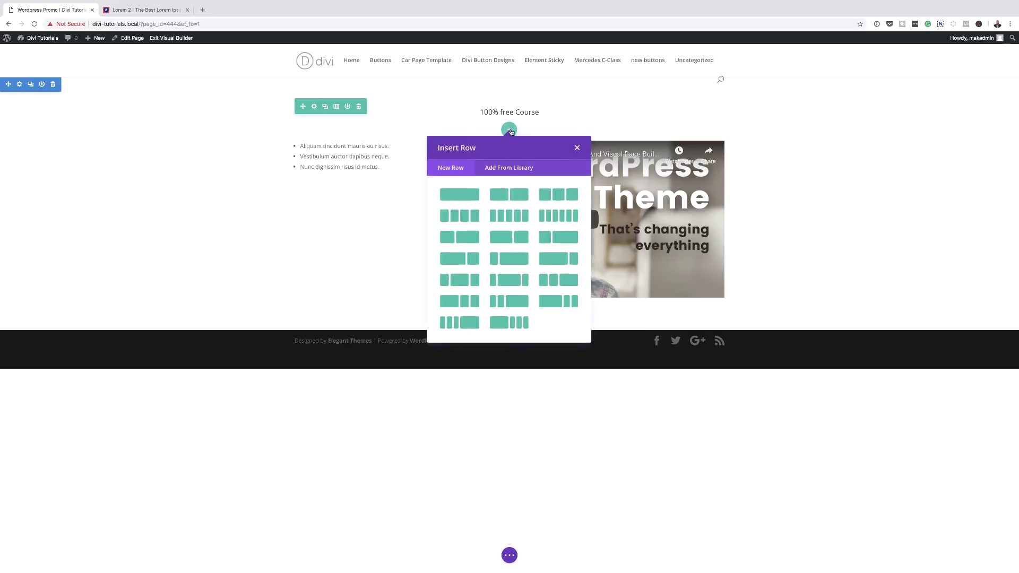
{"action": "left_click", "coordinate": [462, 193]}
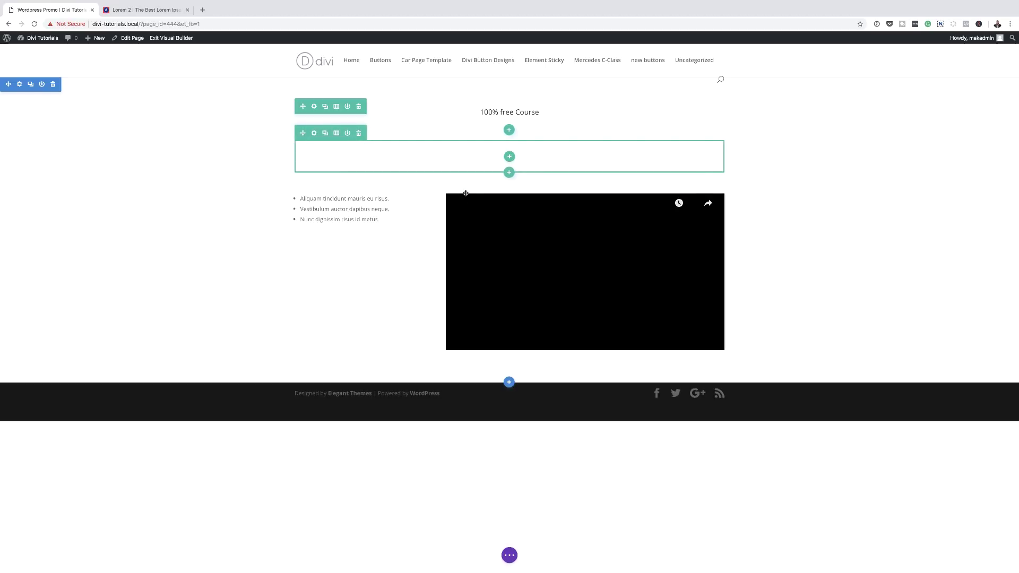
{"action": "left_click", "coordinate": [509, 156]}
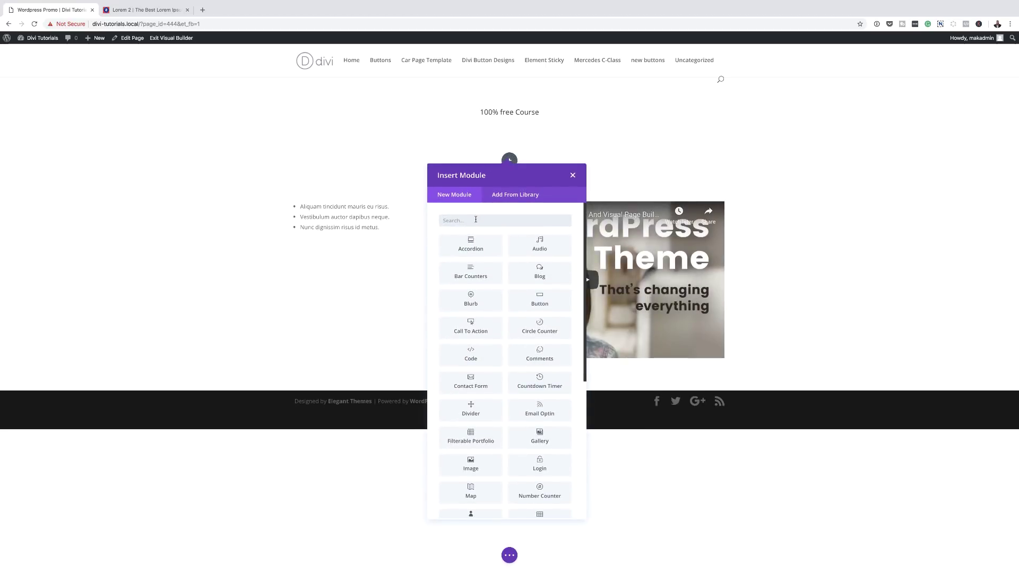
{"action": "type", "text": "text"}
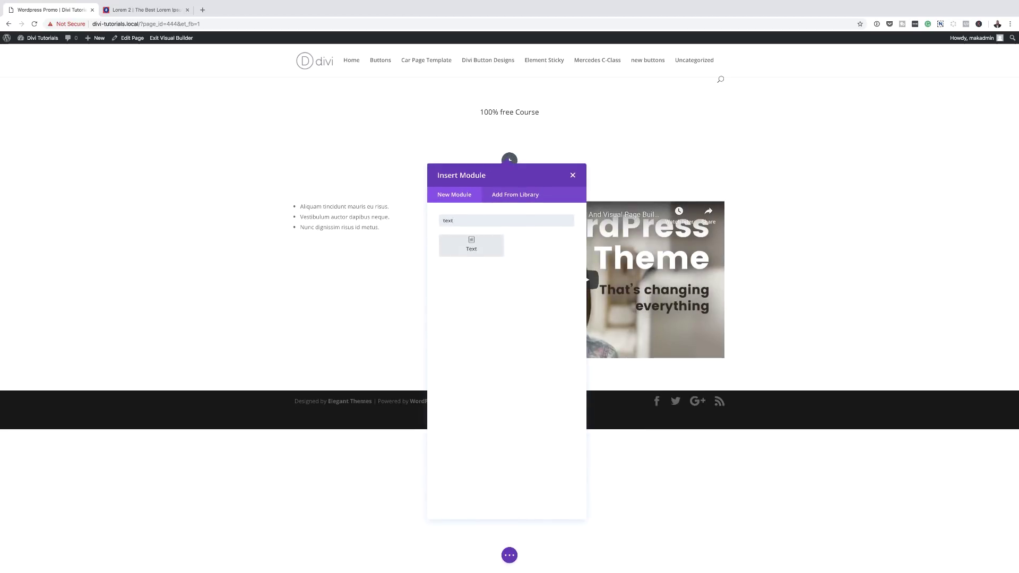
{"action": "left_click", "coordinate": [472, 246]}
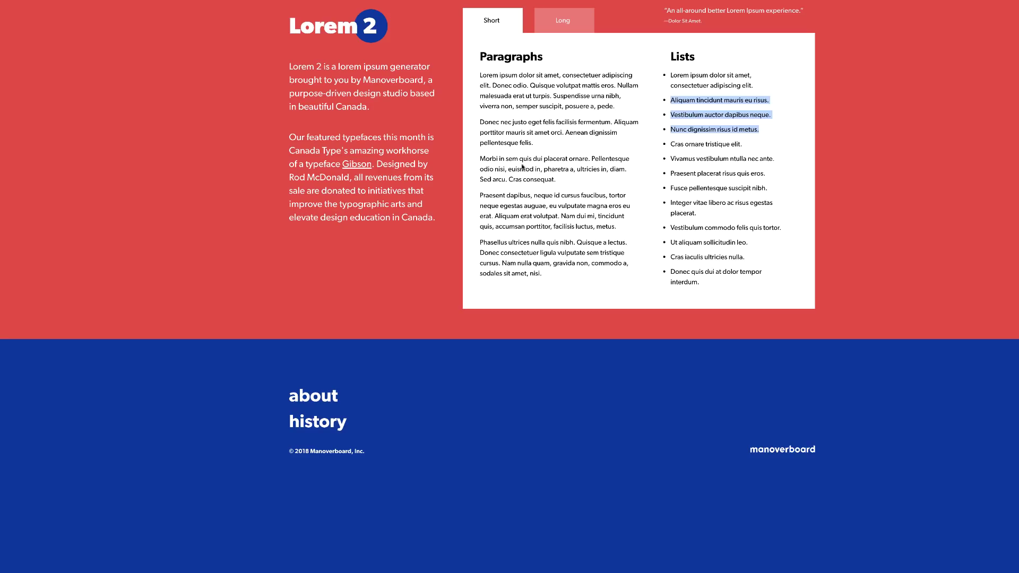
Copy the lorem2.com paragraph starting "Donec nec justo eget felis" and paste it over the new Text module's placeholder text.
{"action": "left_click_drag", "start_coordinate": [481, 124], "coordinate": [537, 145]}
{"action": "key", "text": "ctrl+c"}
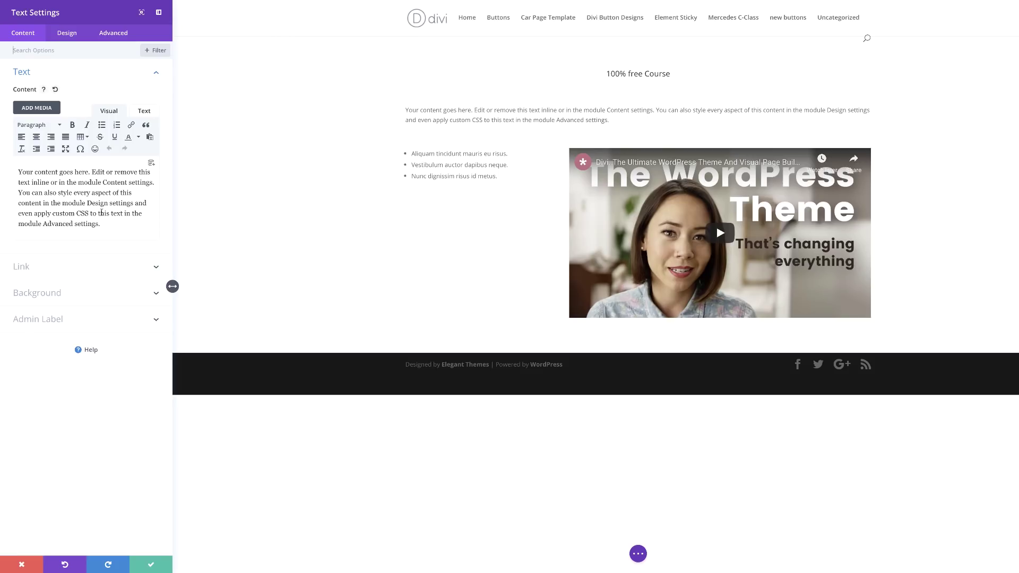
{"action": "left_click_drag", "start_coordinate": [102, 225], "coordinate": [8, 168]}
{"action": "key", "text": "ctrl+v"}
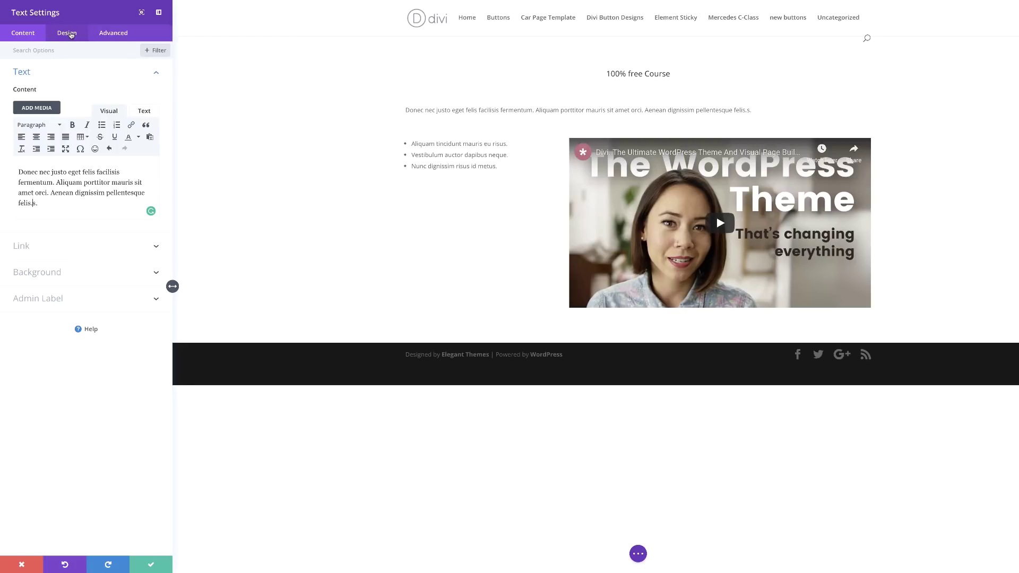
Set the text orientation of the "Donec nec justo" paragraph to centered and save the module.
{"action": "left_click", "coordinate": [71, 35]}
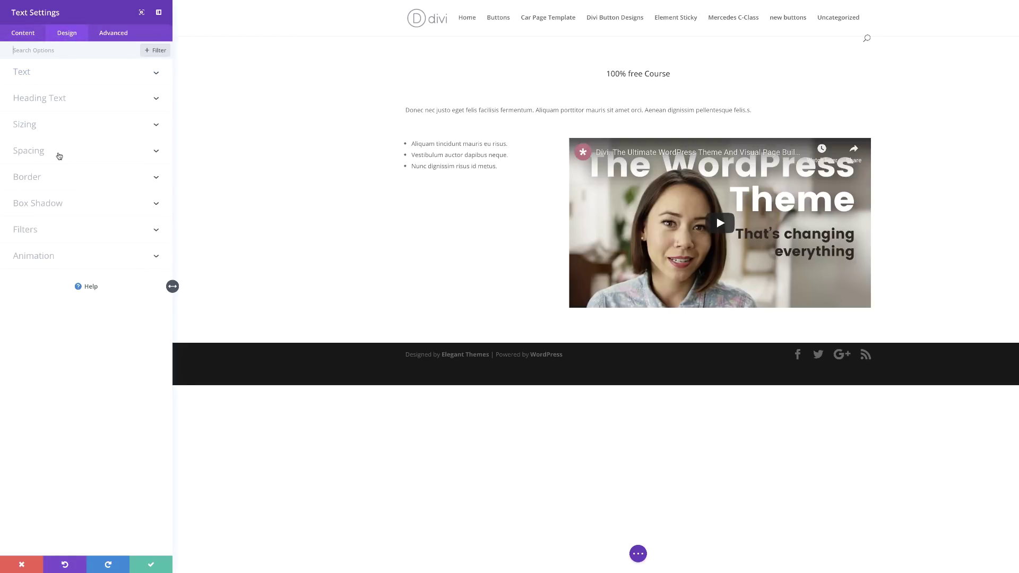
{"action": "left_click", "coordinate": [34, 74]}
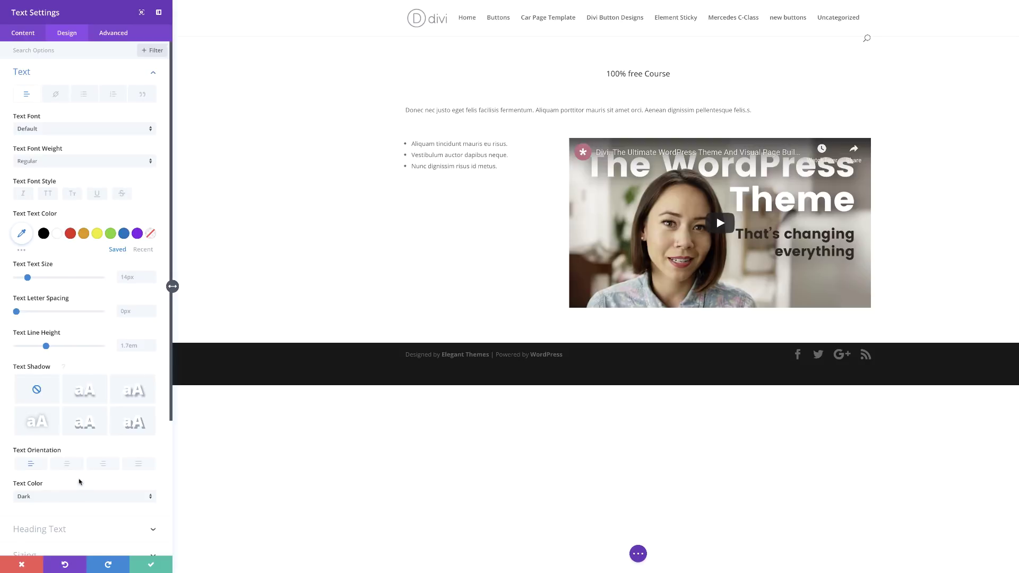
{"action": "left_click", "coordinate": [68, 464]}
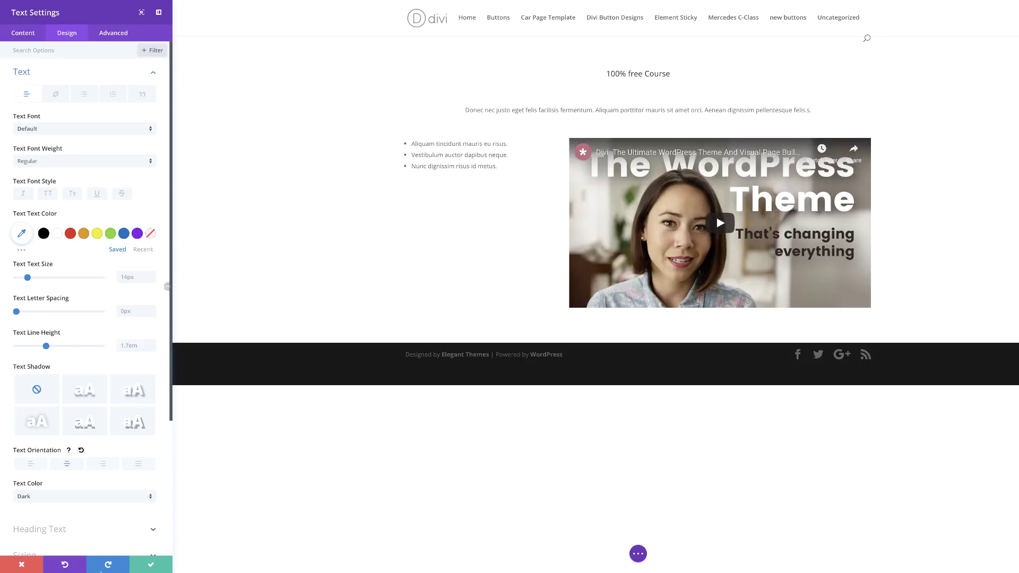
{"action": "left_click", "coordinate": [151, 565]}
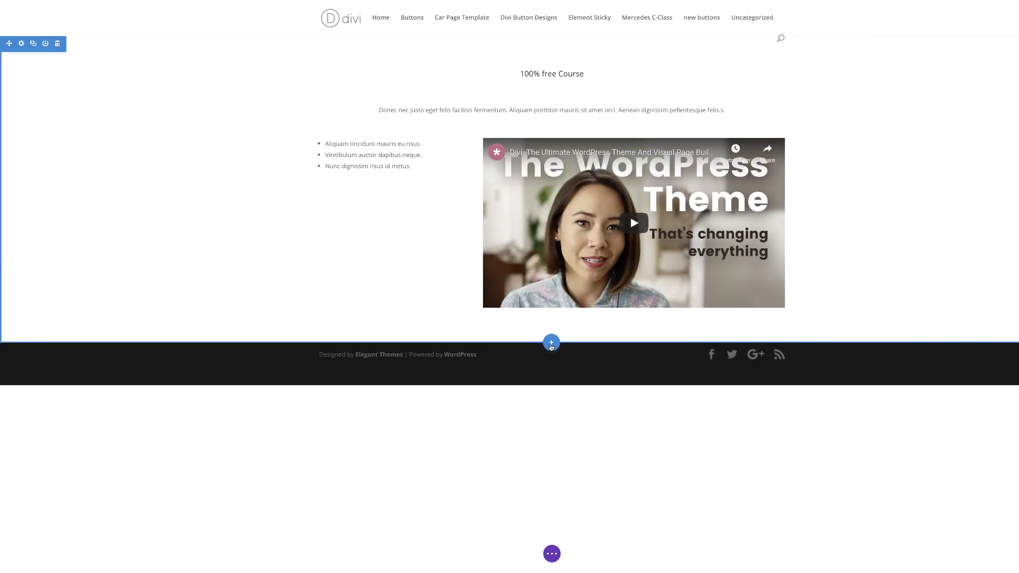
Add a regular section below the video section with a single-column row containing a Text module.
{"action": "left_click", "coordinate": [552, 344]}
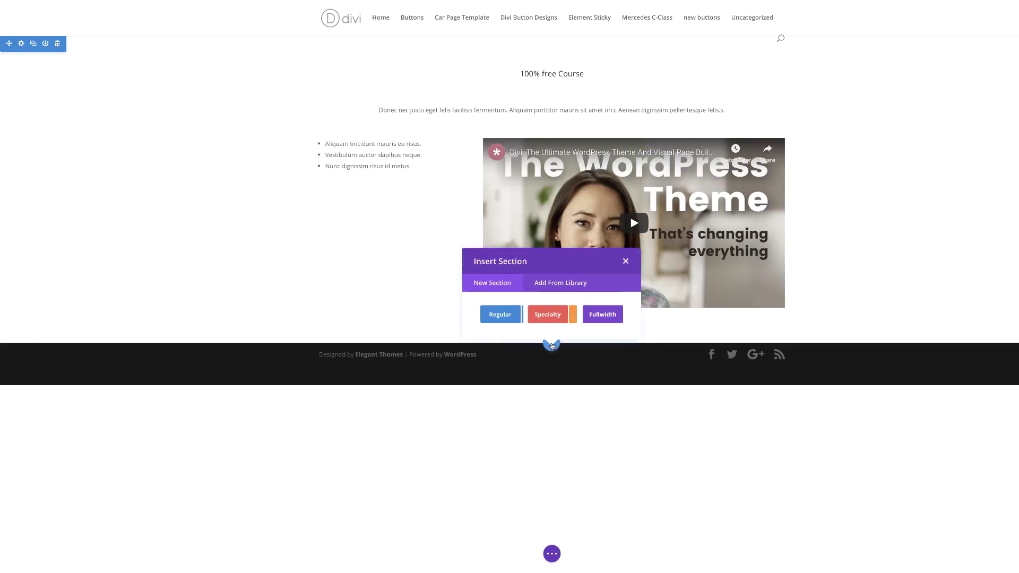
{"action": "left_click", "coordinate": [501, 314]}
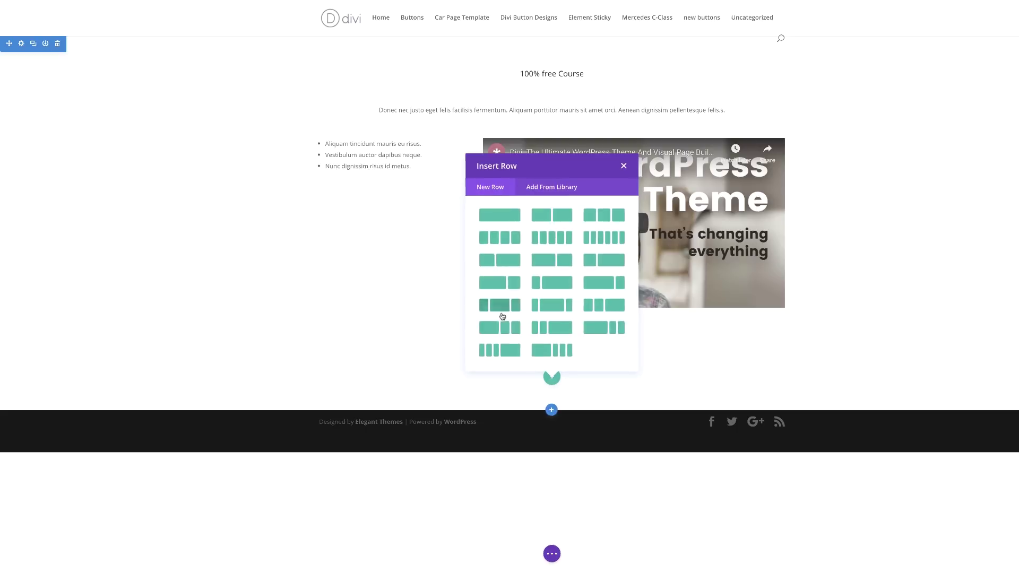
{"action": "left_click", "coordinate": [508, 219]}
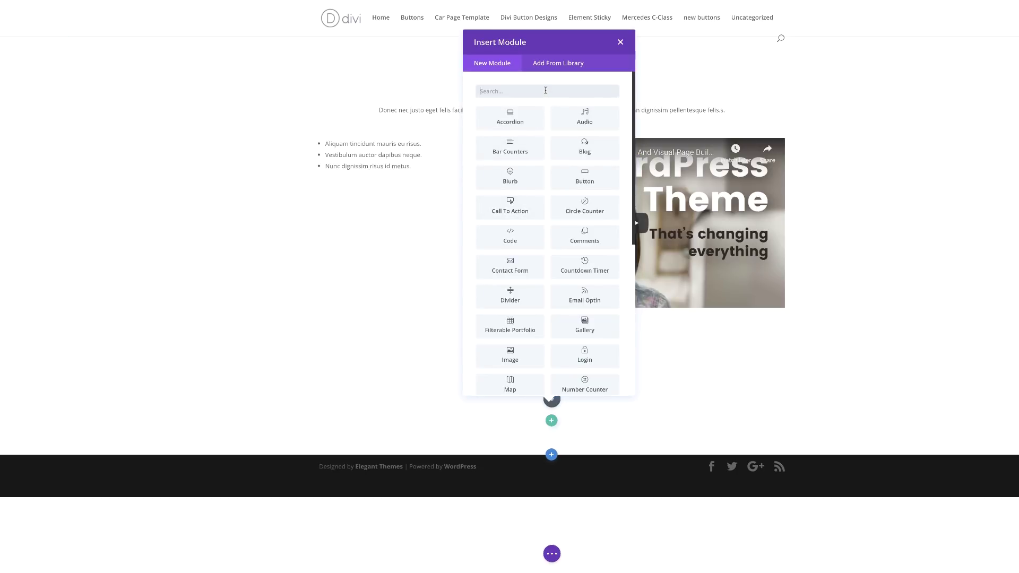
{"action": "scroll", "coordinate": [545, 90], "scroll_direction": "down", "scroll_amount": 10}
{"action": "left_click", "coordinate": [530, 125]}
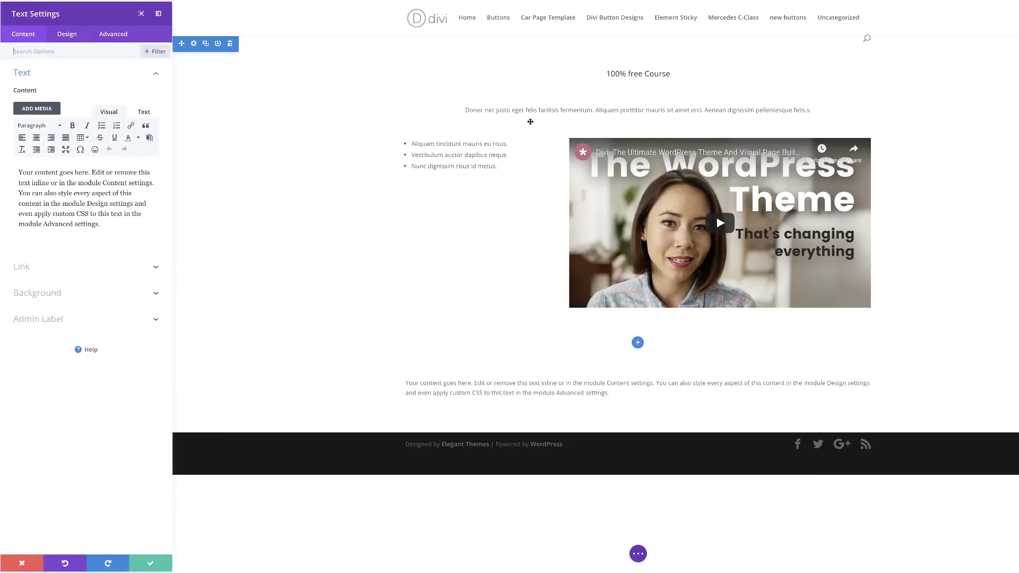
Replace the new Text module's placeholder content with "Signup below to get your FREE Course".
{"action": "left_click_drag", "start_coordinate": [100, 224], "coordinate": [17, 171]}
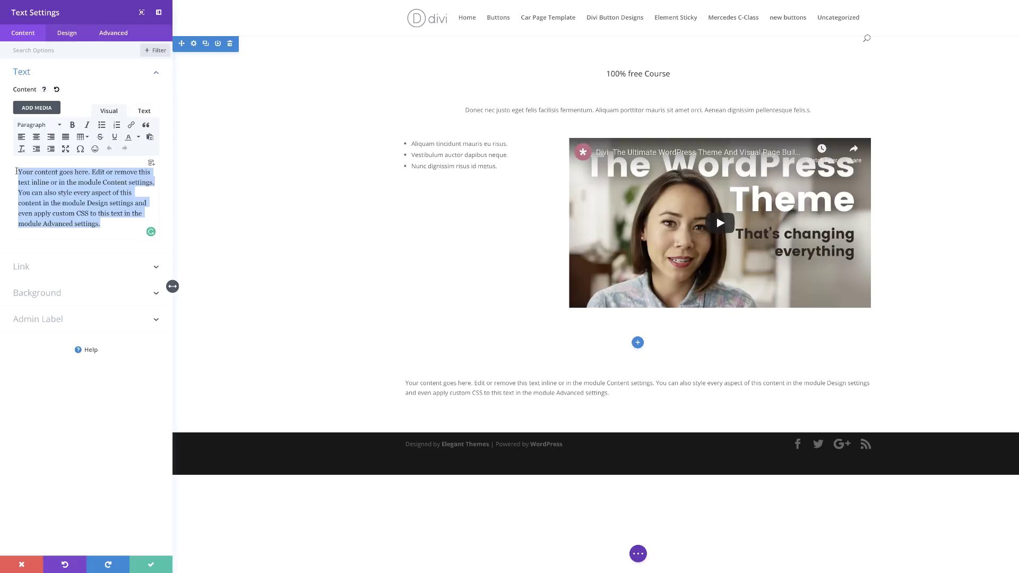
{"action": "type", "text": "Signup below to get your FREE"}
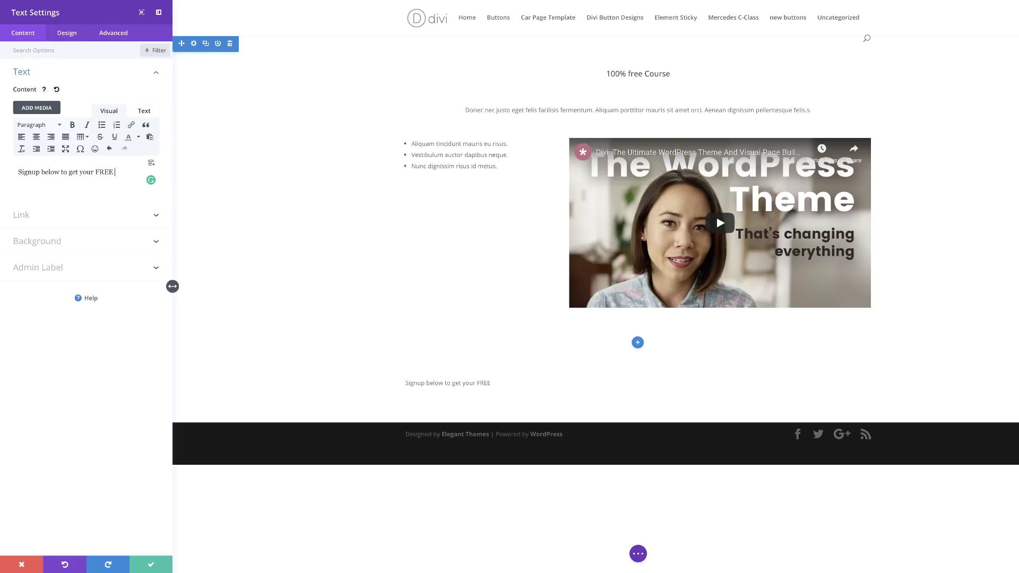
{"action": "type", "text": "Course"}
Set the signup text's orientation to centered and save the module settings.
{"action": "left_click", "coordinate": [68, 34]}
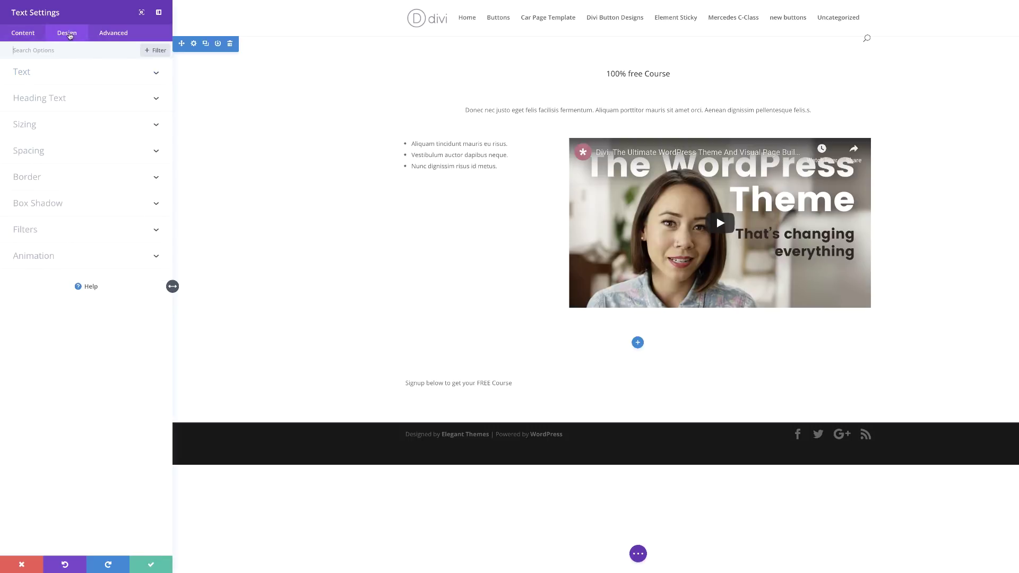
{"action": "left_click", "coordinate": [30, 72]}
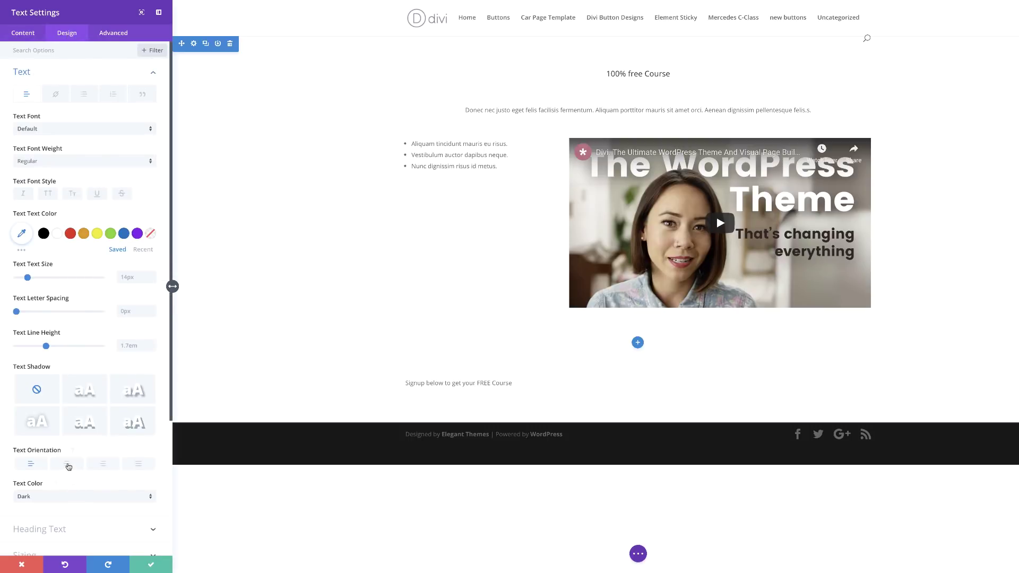
{"action": "left_click", "coordinate": [68, 464]}
{"action": "left_click", "coordinate": [155, 567]}
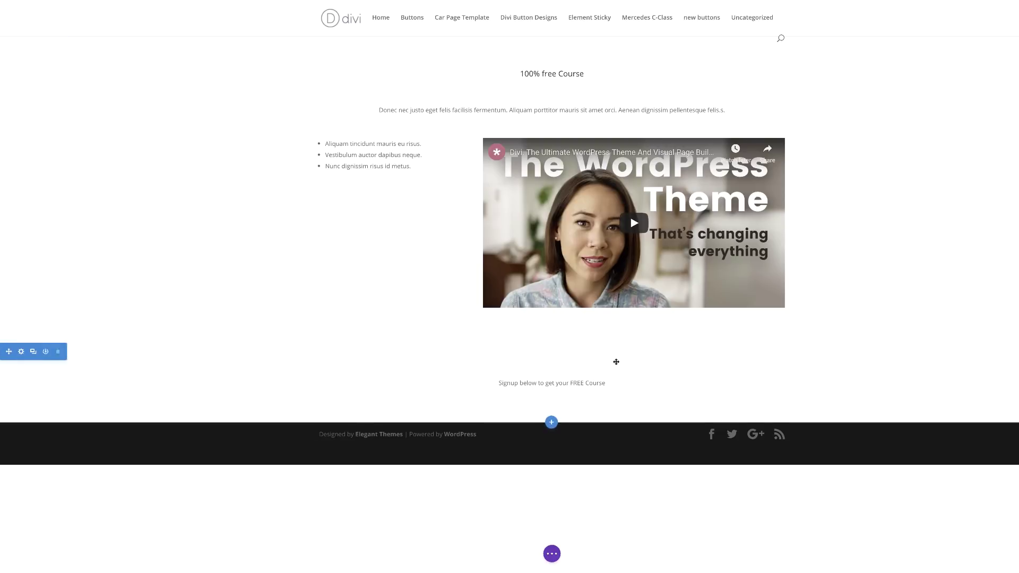
In wireframe view, add and save an empty Code module under the second section's Text module, then return to desktop view.
{"action": "mouse_move", "coordinate": [565, 386]}
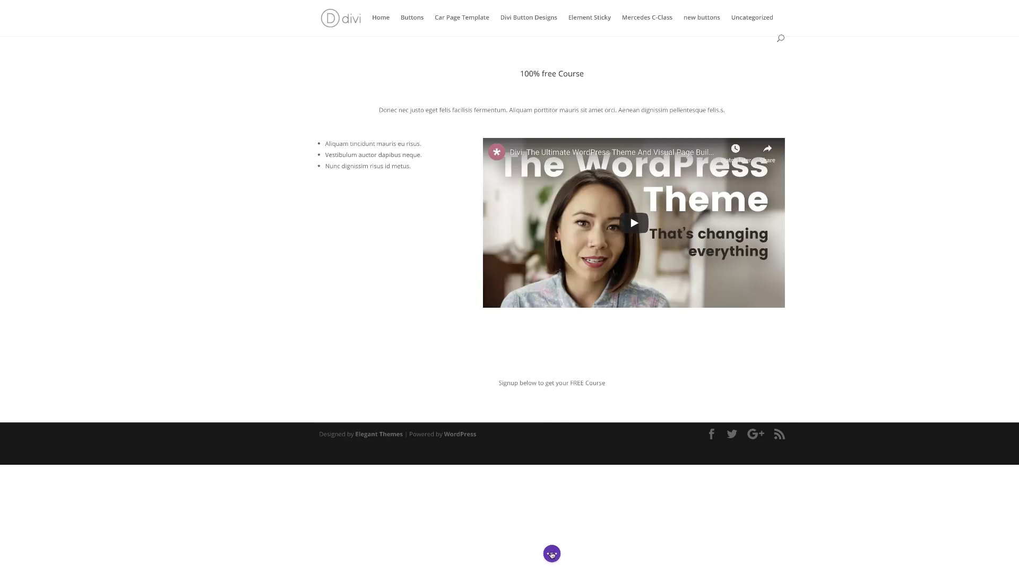
{"action": "left_click", "coordinate": [552, 553]}
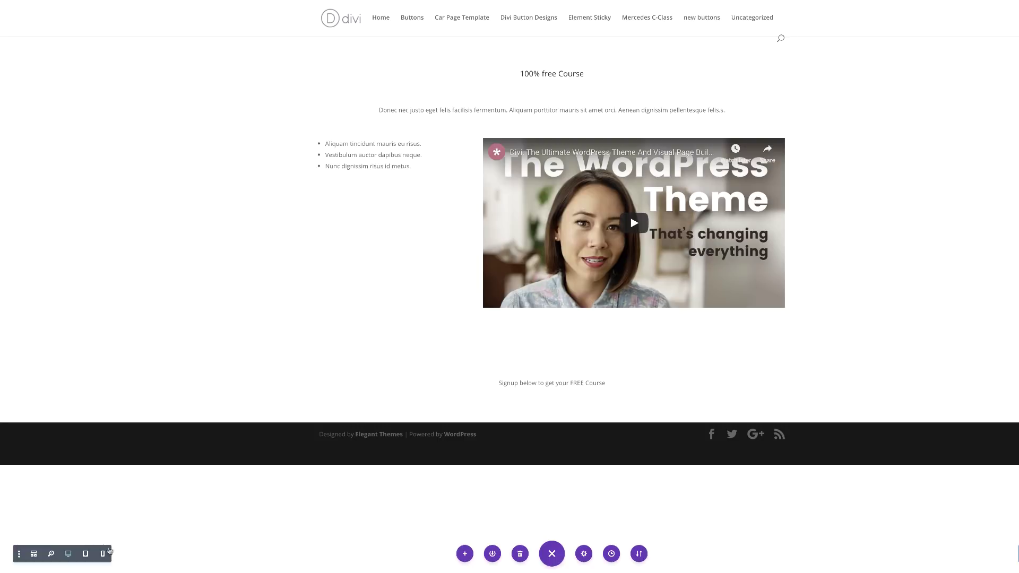
{"action": "left_click", "coordinate": [34, 554]}
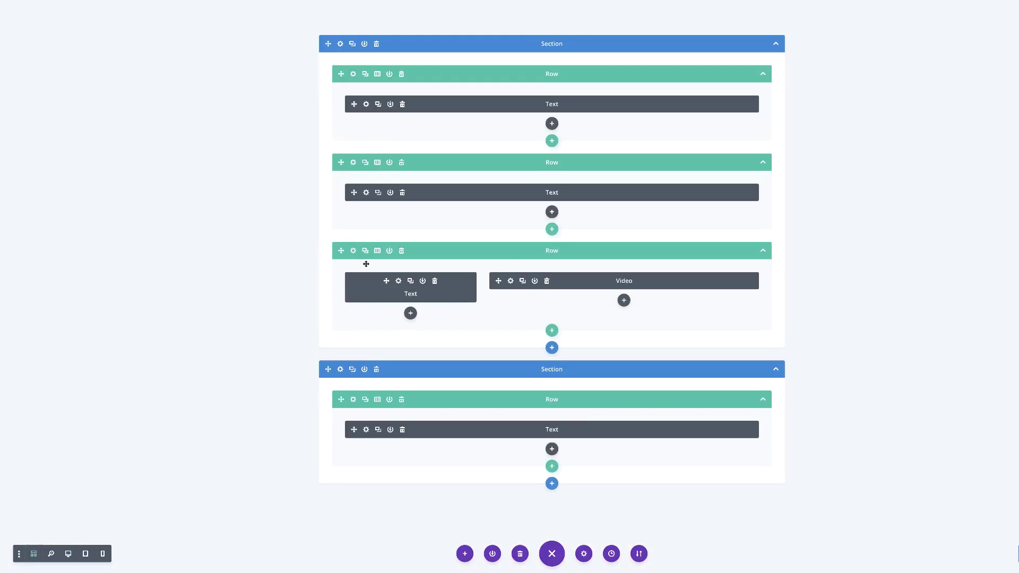
{"action": "left_click", "coordinate": [552, 450]}
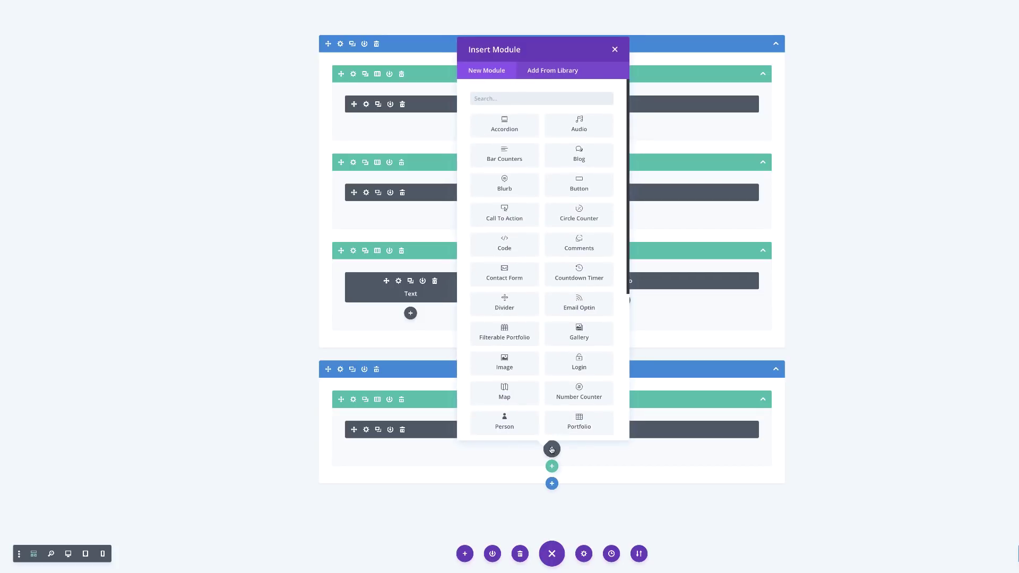
{"action": "left_click", "coordinate": [520, 243]}
{"action": "left_click", "coordinate": [150, 567]}
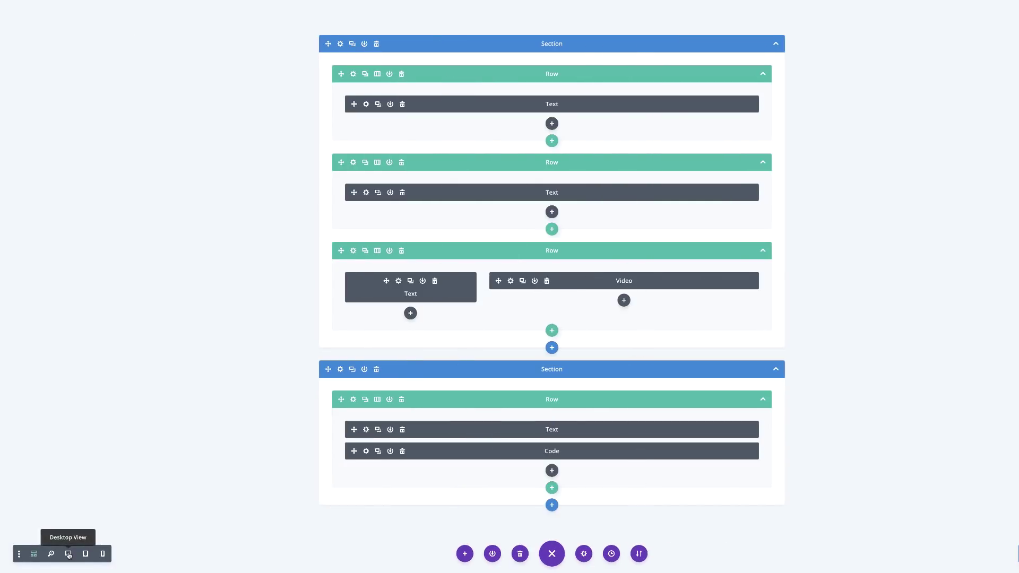
{"action": "left_click", "coordinate": [68, 555]}
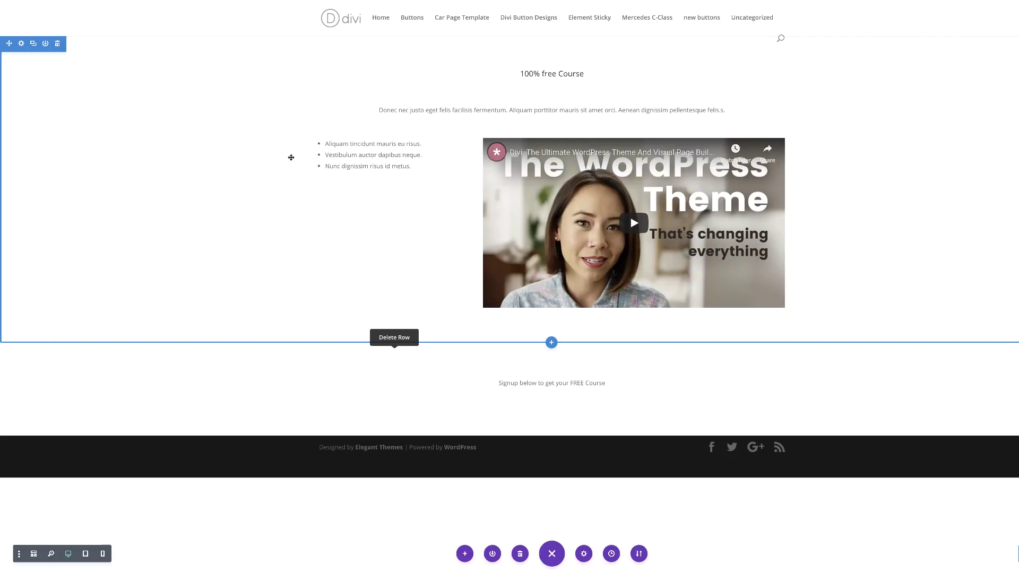
Add a background gradient to the video section and set its first color to dark navy #0b2247.
{"action": "left_click", "coordinate": [22, 45]}
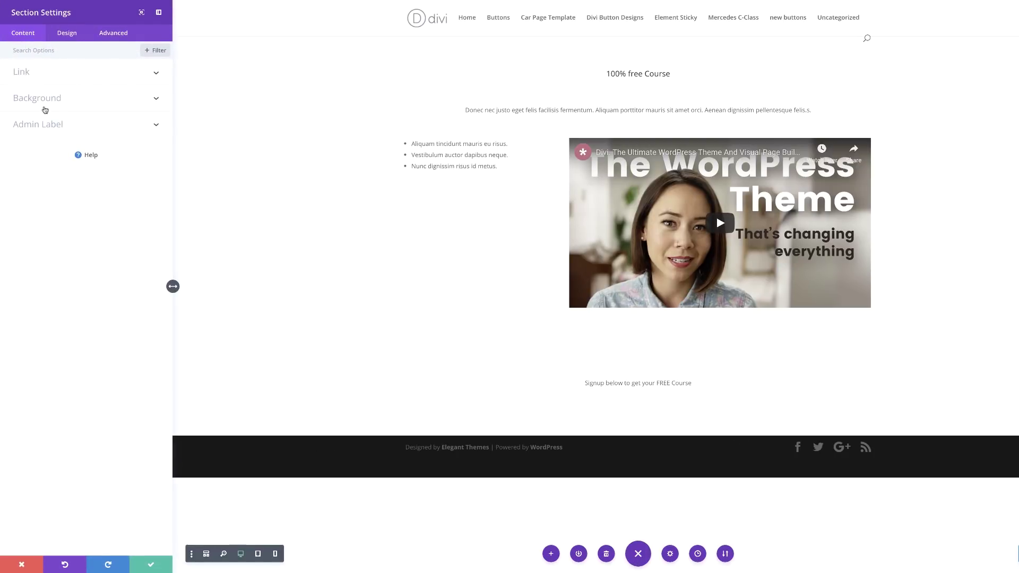
{"action": "left_click", "coordinate": [45, 103]}
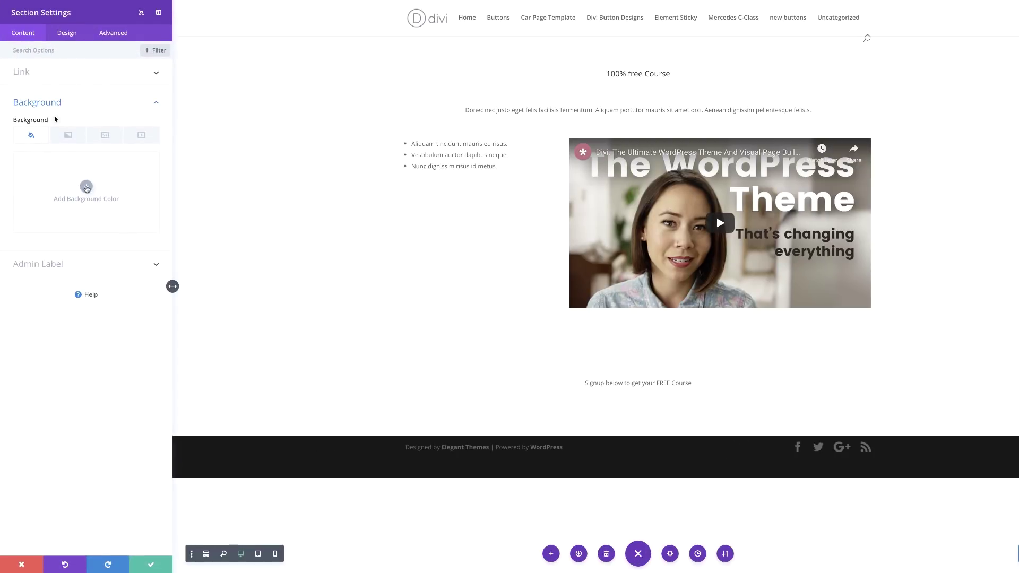
{"action": "left_click", "coordinate": [86, 186]}
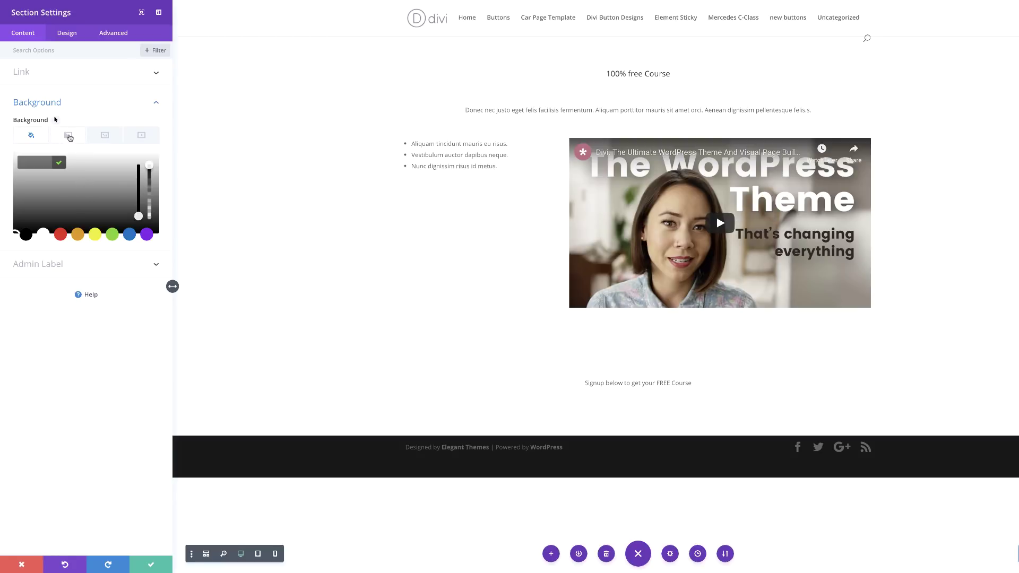
{"action": "left_click", "coordinate": [69, 136]}
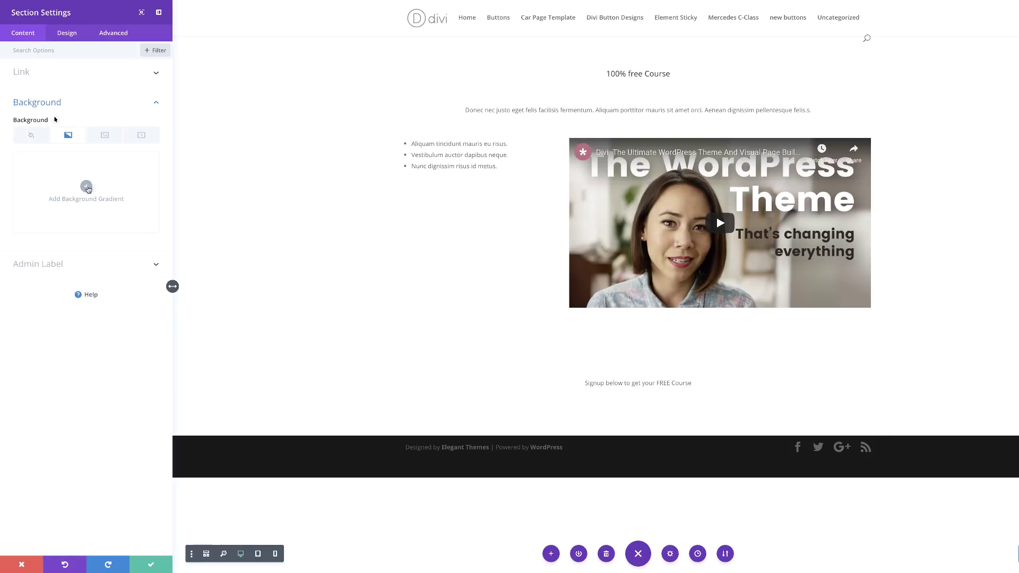
{"action": "left_click", "coordinate": [87, 186]}
{"action": "left_click", "coordinate": [19, 252]}
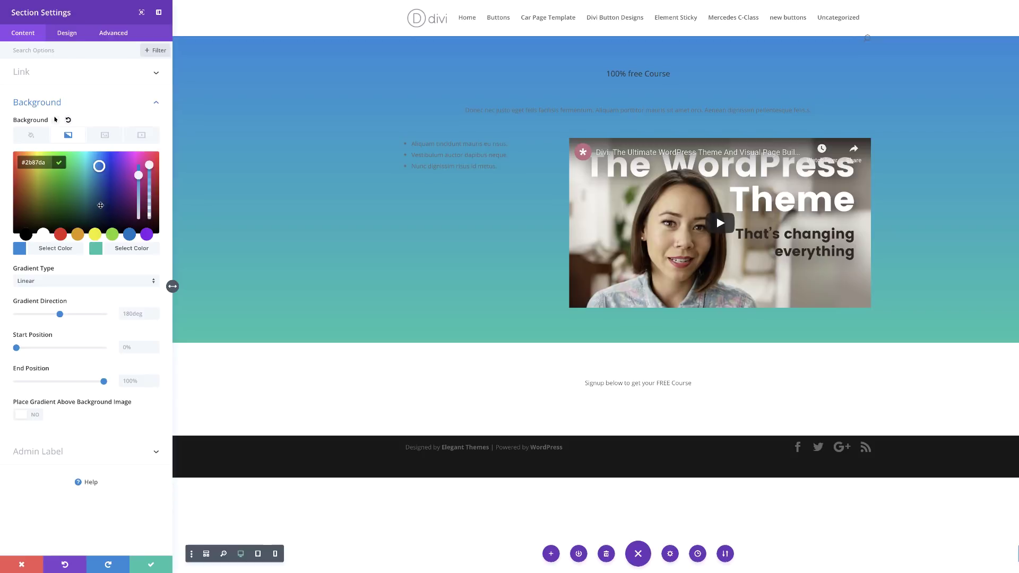
{"action": "left_click", "coordinate": [102, 206]}
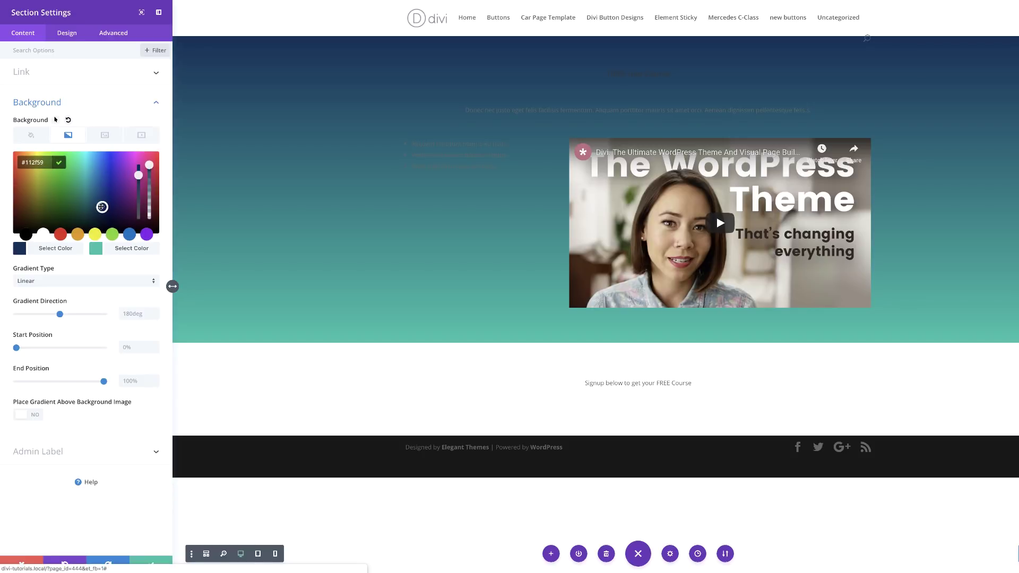
{"action": "left_click", "coordinate": [102, 212]}
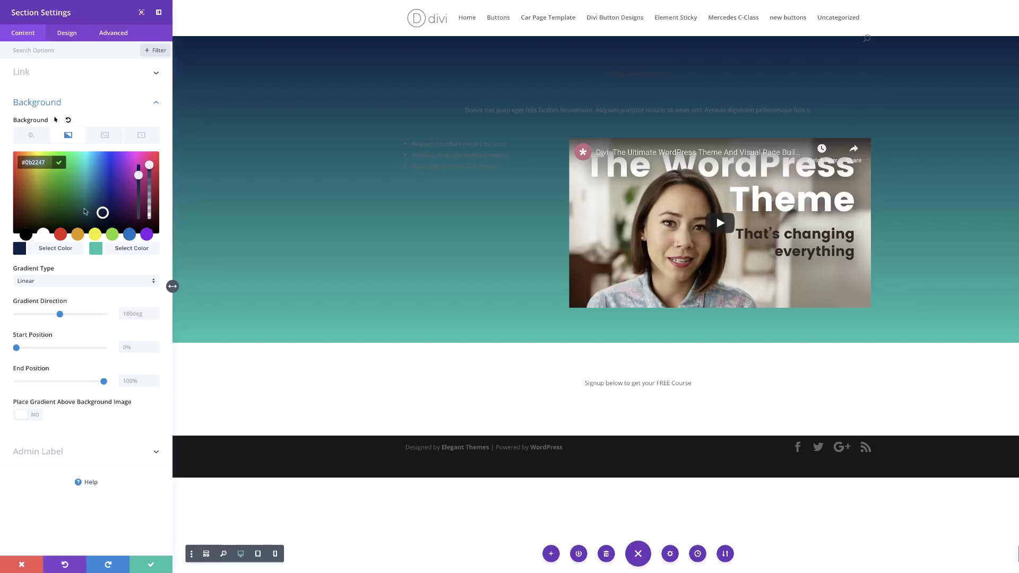
Set the gradient's second color to #190000 and save the section settings.
{"action": "left_click", "coordinate": [98, 251]}
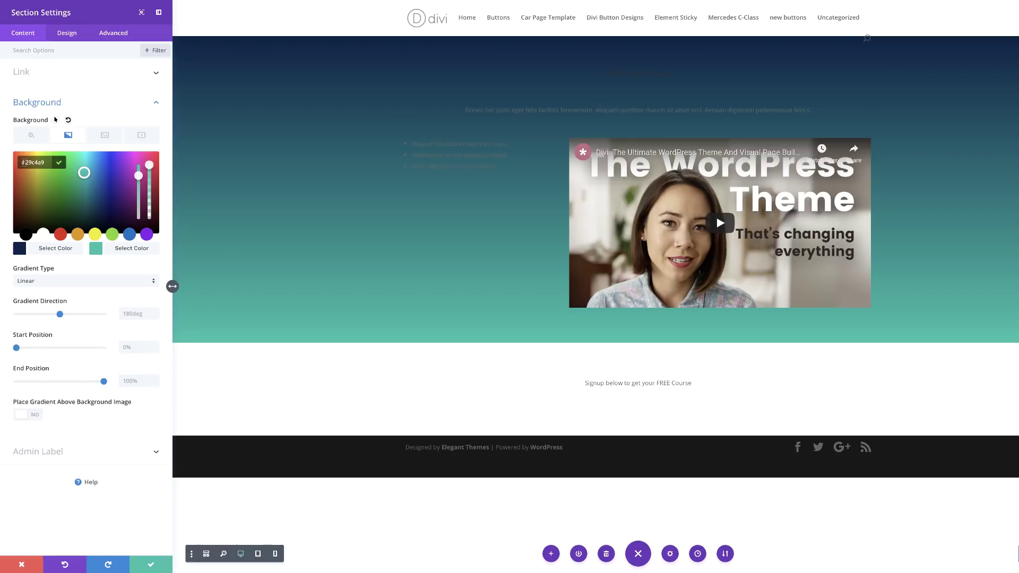
{"action": "type", "text": "#0b2247"}
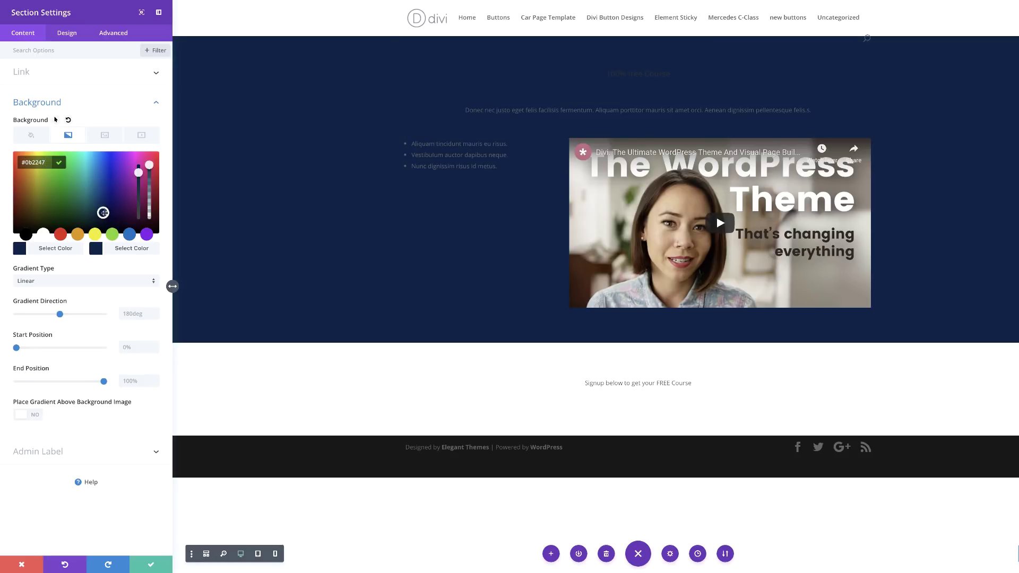
{"action": "left_click_drag", "start_coordinate": [104, 212], "coordinate": [172, 265]}
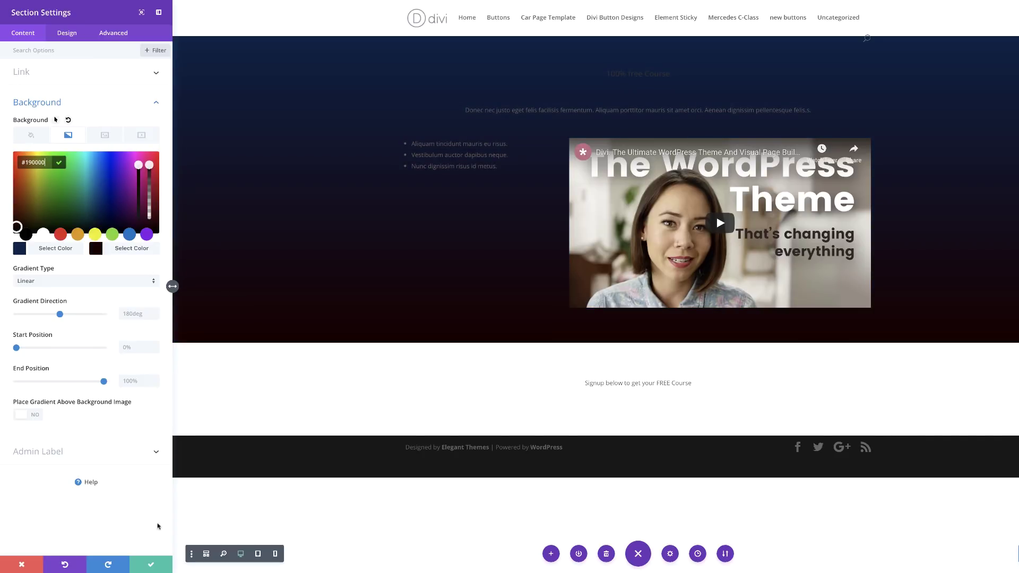
{"action": "left_click", "coordinate": [154, 566]}
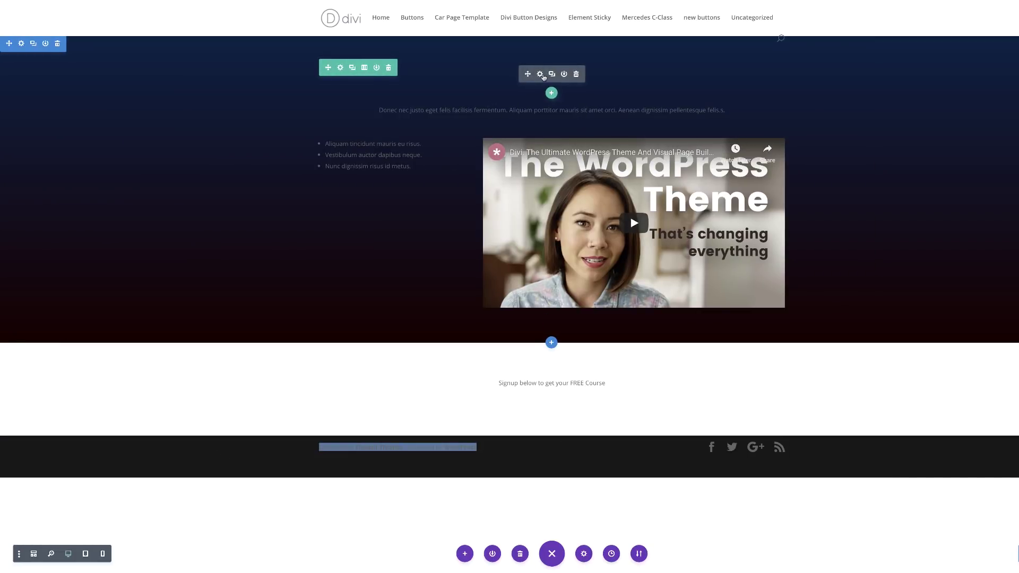
Style the "100% free Course" module's Heading 4 text as uppercase in the Poppins font.
{"action": "left_click", "coordinate": [541, 75]}
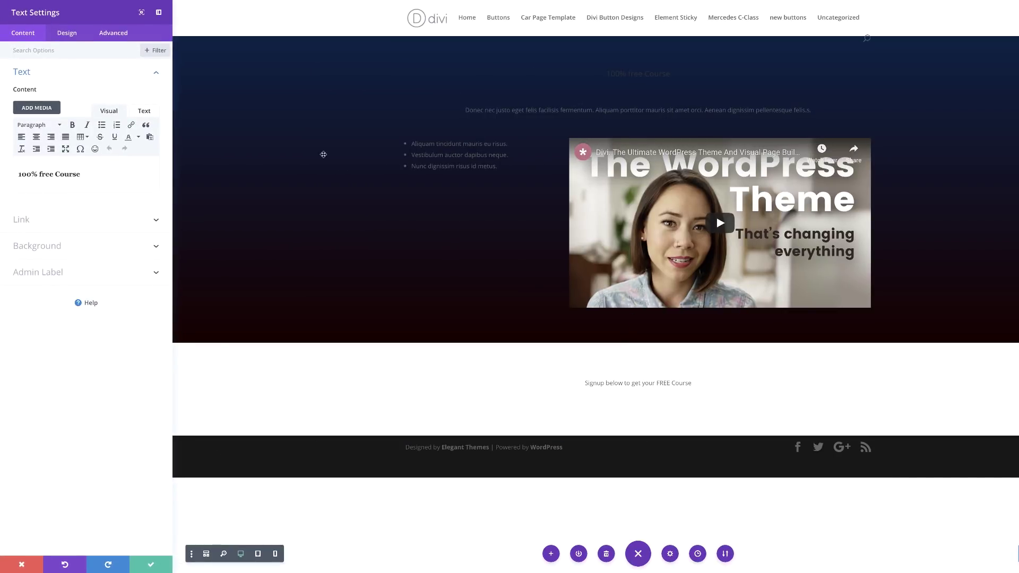
{"action": "left_click", "coordinate": [71, 37]}
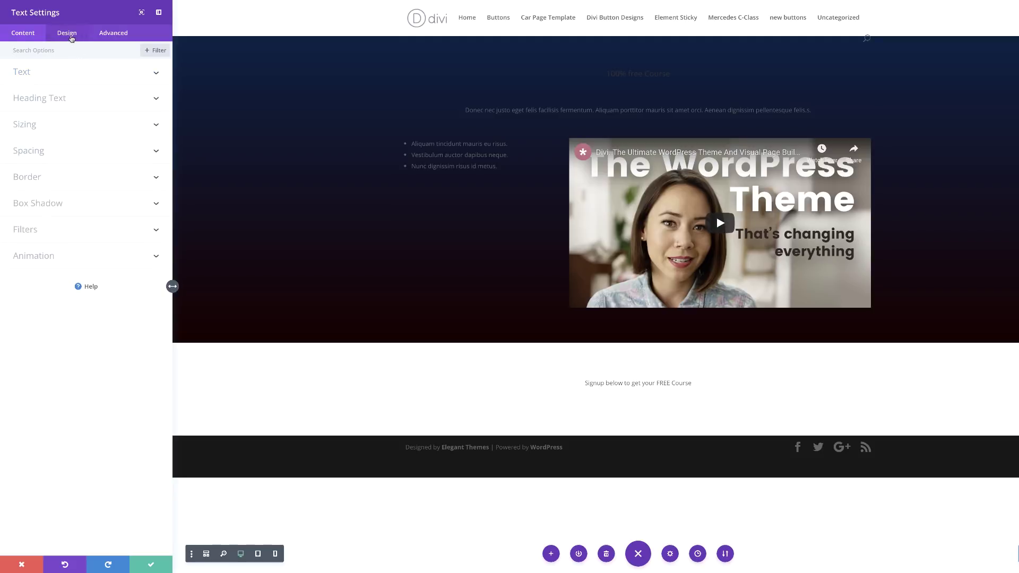
{"action": "left_click", "coordinate": [57, 98]}
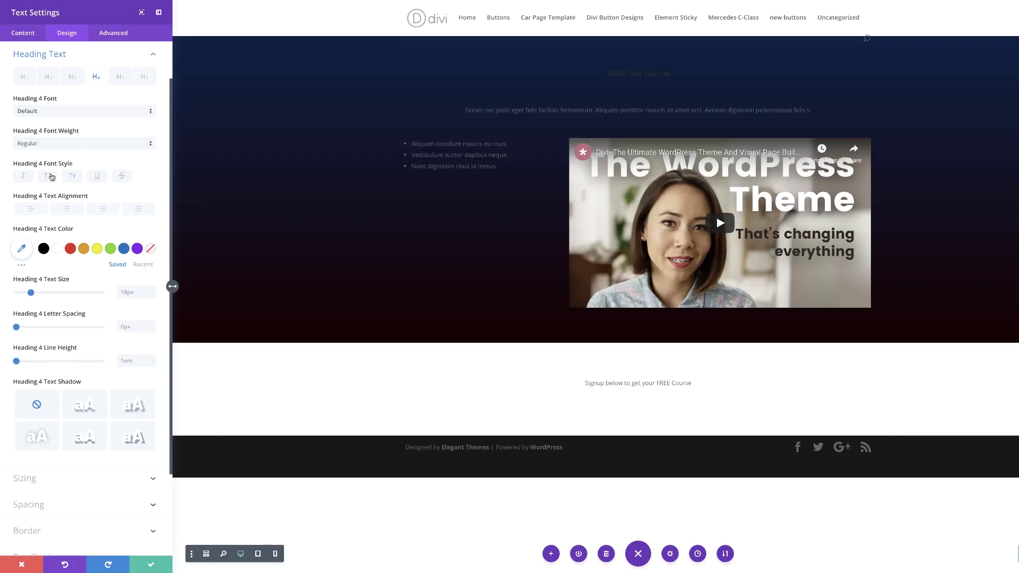
{"action": "left_click", "coordinate": [50, 178]}
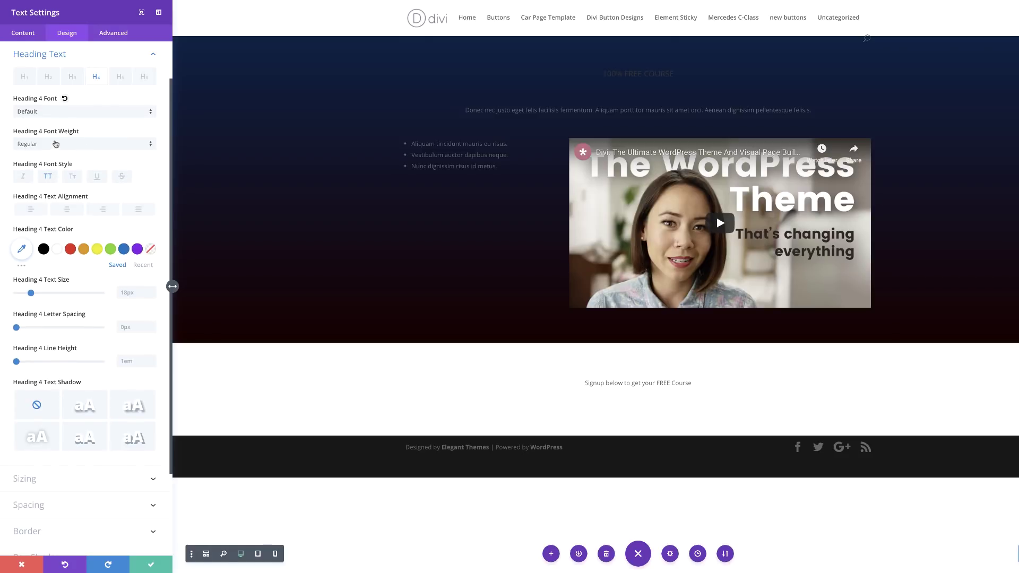
{"action": "left_click", "coordinate": [58, 112]}
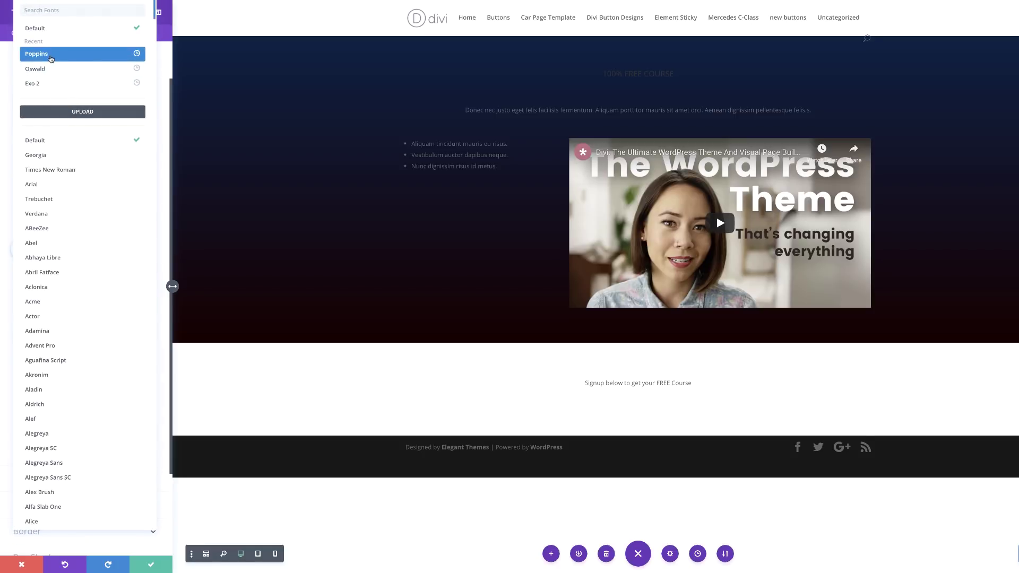
{"action": "left_click", "coordinate": [51, 58]}
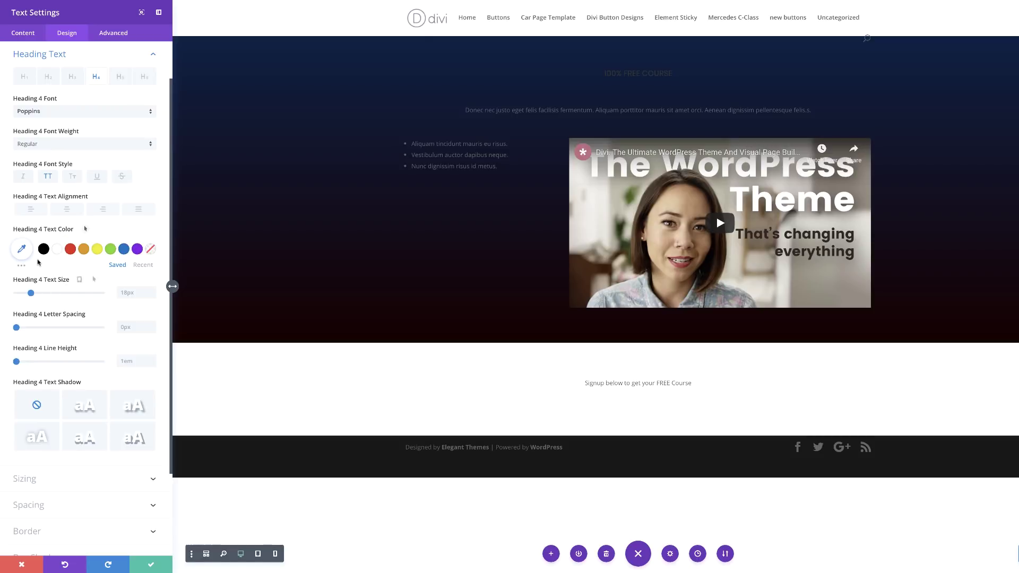
Make the Heading 4 text white, 20px in size with 10px letter spacing, and save the module.
{"action": "left_click", "coordinate": [58, 251]}
{"action": "left_click_drag", "start_coordinate": [34, 295], "coordinate": [33, 296]}
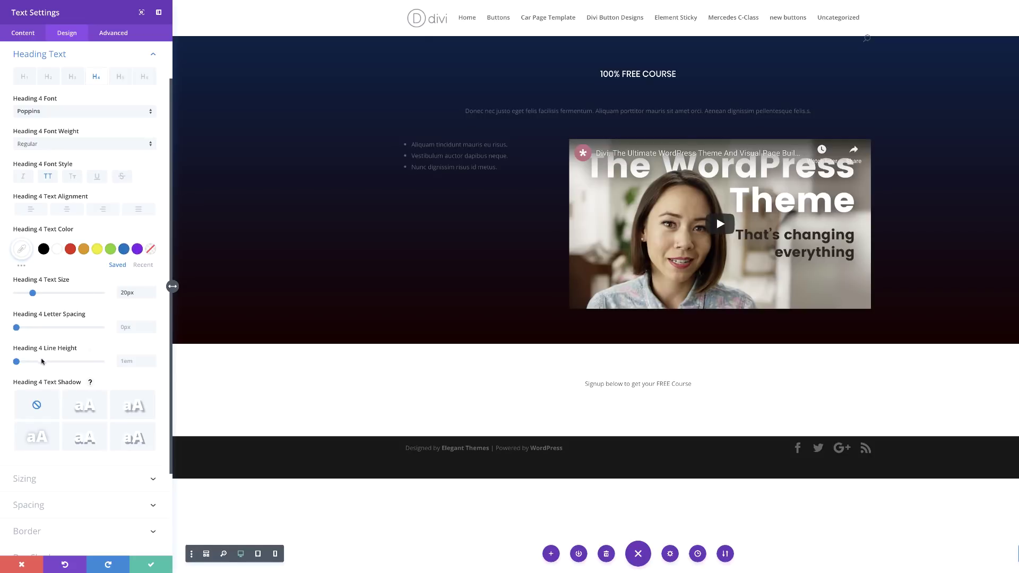
{"action": "left_click_drag", "start_coordinate": [18, 329], "coordinate": [25, 329]}
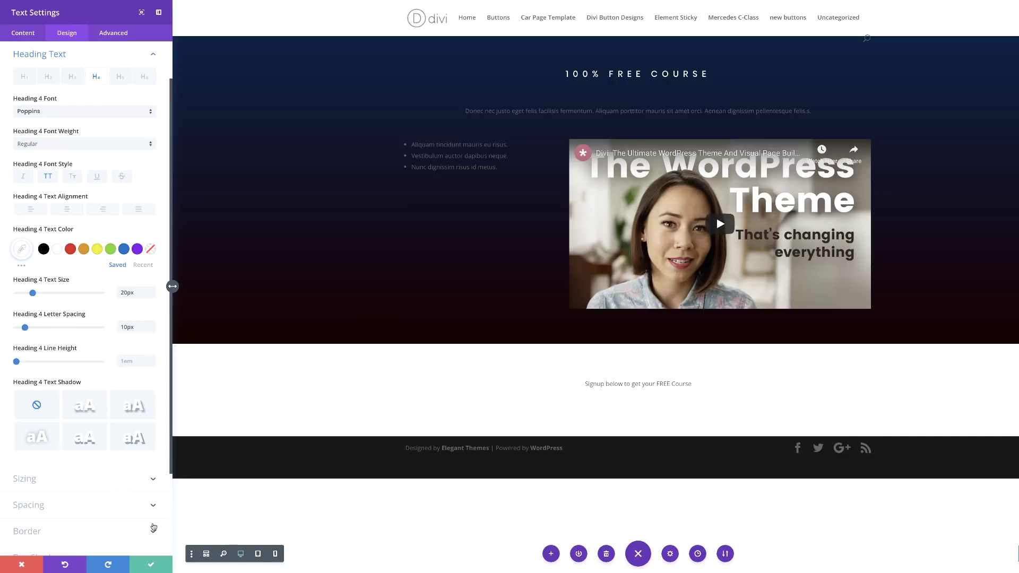
{"action": "left_click", "coordinate": [151, 564]}
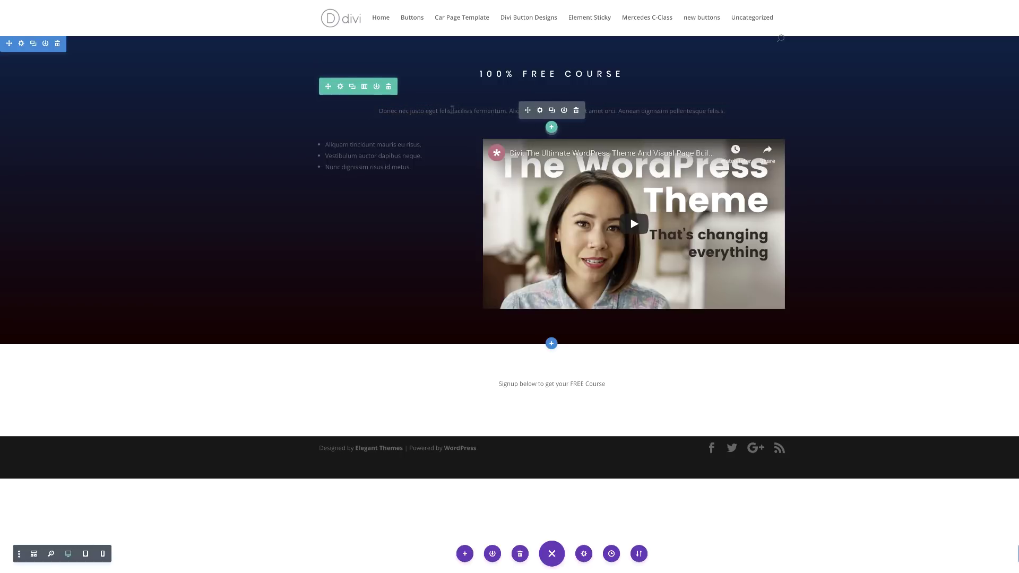
Set the intro paragraph's text size to 31px, line height to 1.8em and text color to white.
{"action": "left_click", "coordinate": [540, 110]}
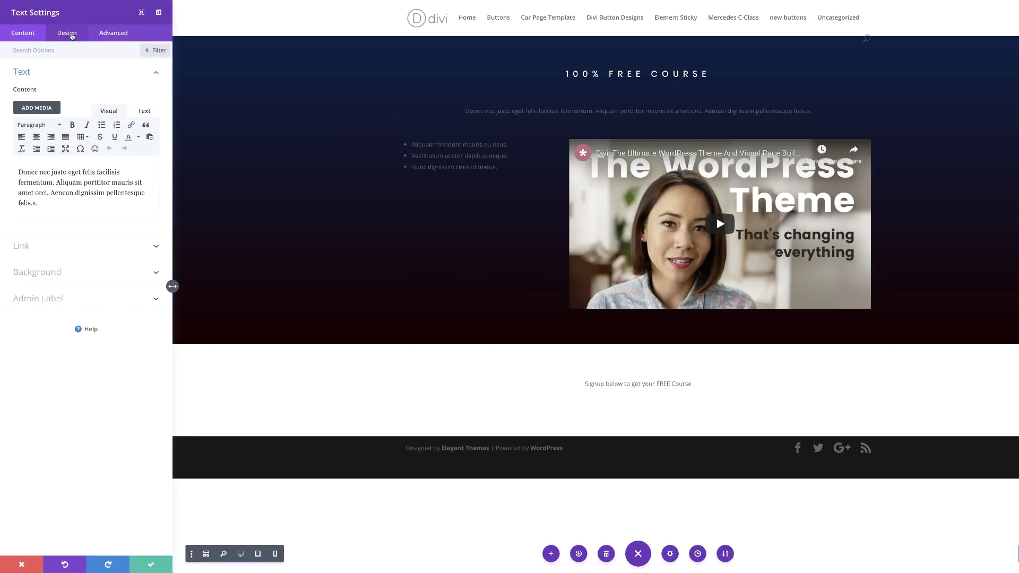
{"action": "left_click", "coordinate": [67, 33]}
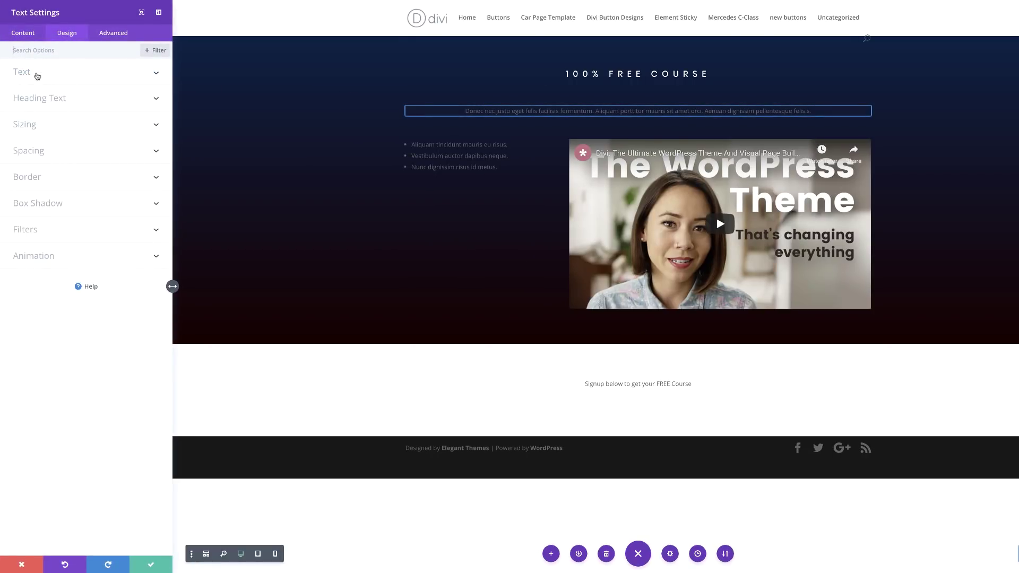
{"action": "left_click", "coordinate": [38, 76]}
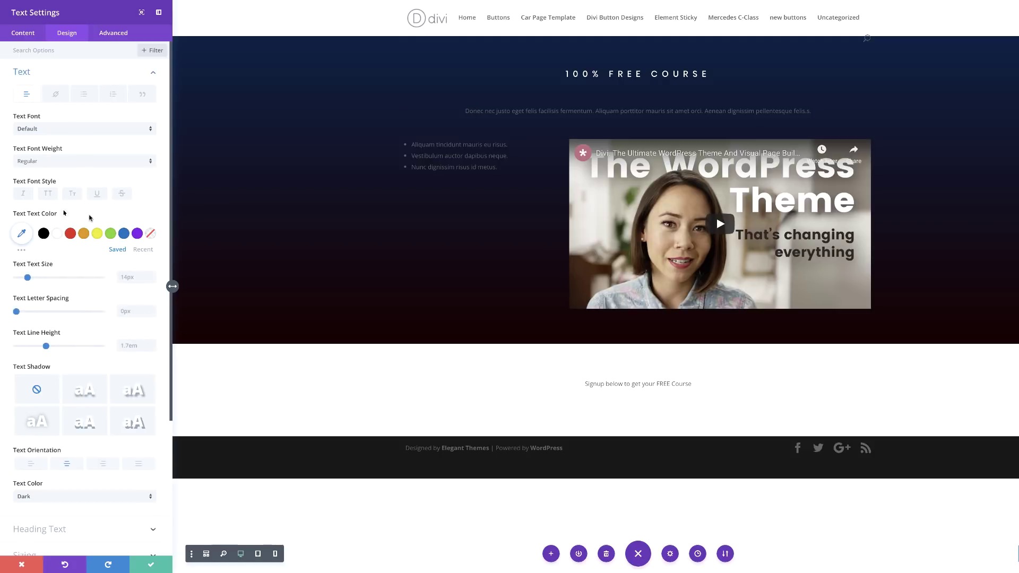
{"action": "left_click", "coordinate": [29, 278]}
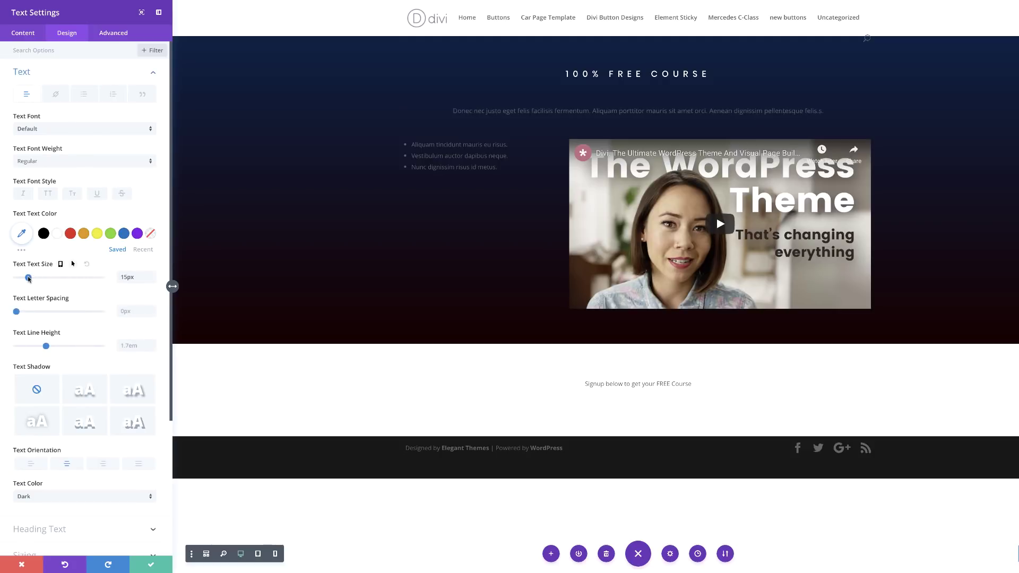
{"action": "left_click_drag", "start_coordinate": [28, 278], "coordinate": [42, 279]}
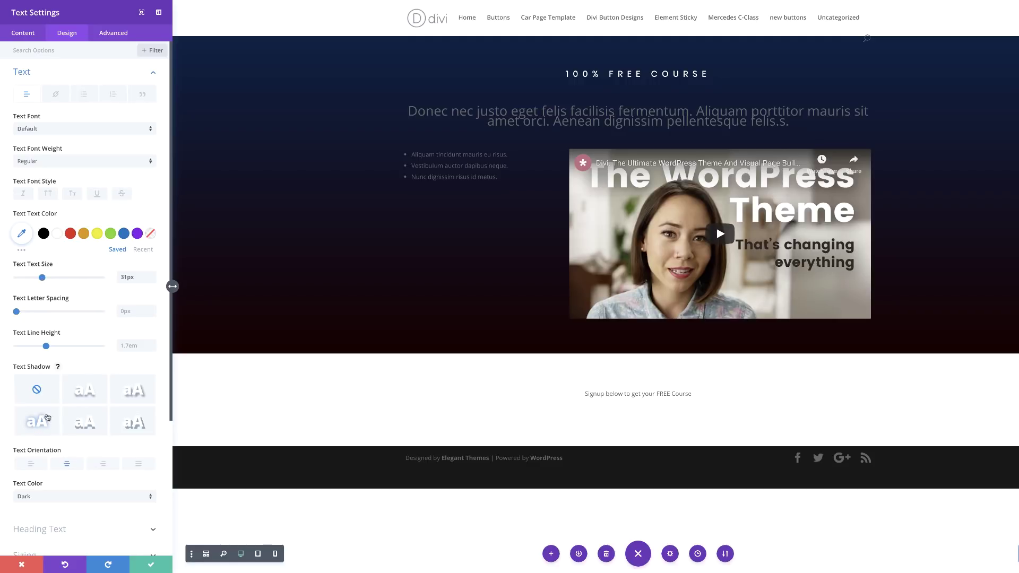
{"action": "left_click_drag", "start_coordinate": [47, 346], "coordinate": [51, 346]}
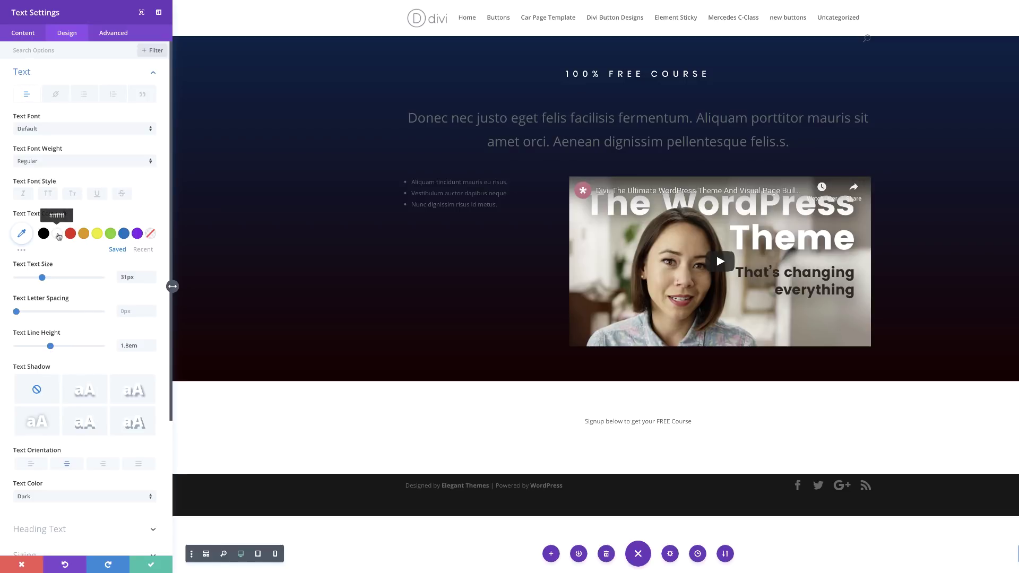
{"action": "left_click", "coordinate": [58, 234]}
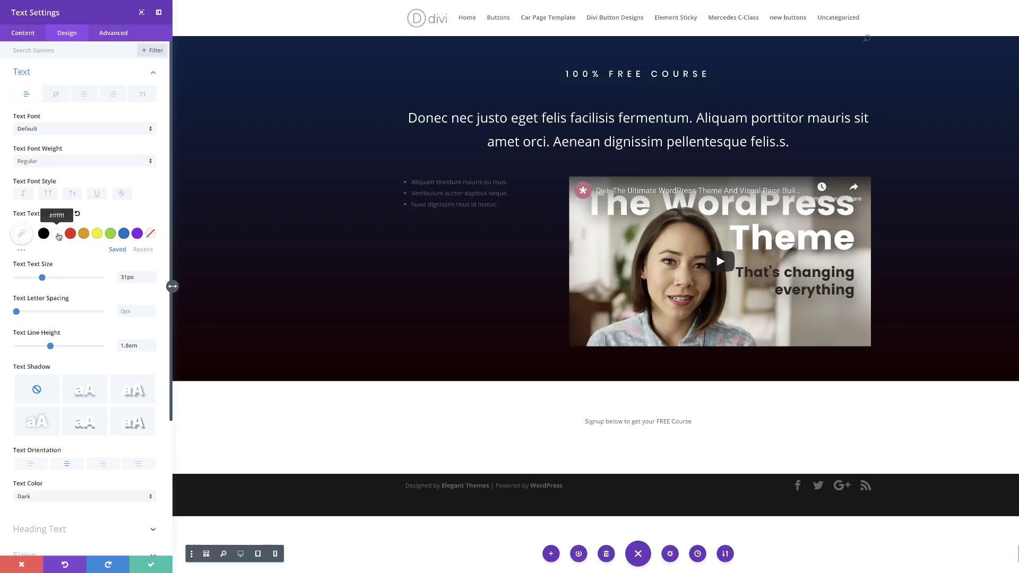
Change the intro paragraph's font to Poppins with a 1.6em line height, and save the module.
{"action": "left_click", "coordinate": [29, 131]}
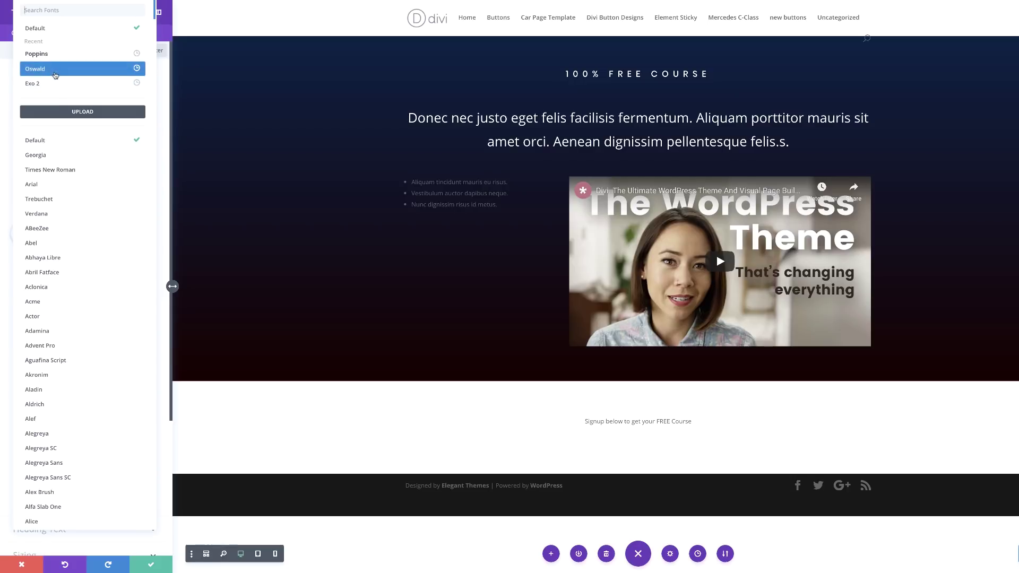
{"action": "left_click", "coordinate": [58, 55]}
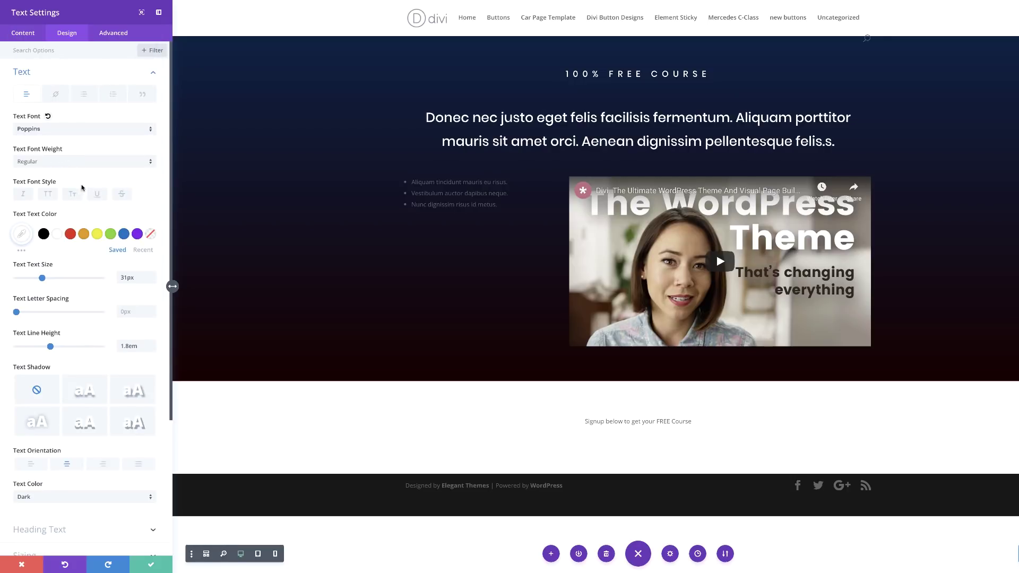
{"action": "left_click", "coordinate": [130, 346]}
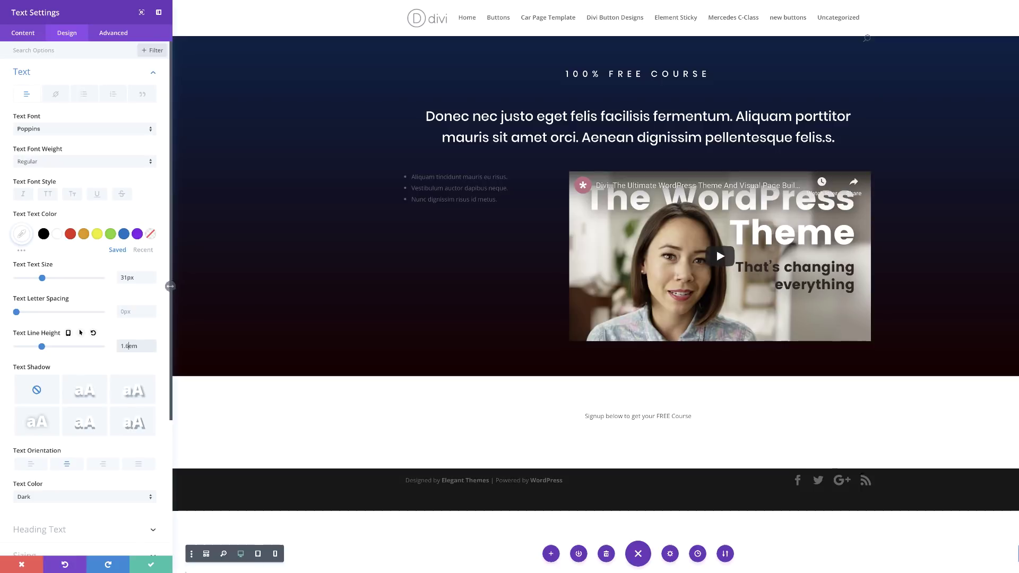
{"action": "mouse_move", "coordinate": [408, 571]}
{"action": "left_click", "coordinate": [152, 567]}
Set the bullet list module's unordered list text color to white and its text size to 18px.
{"action": "mouse_move", "coordinate": [377, 177]}
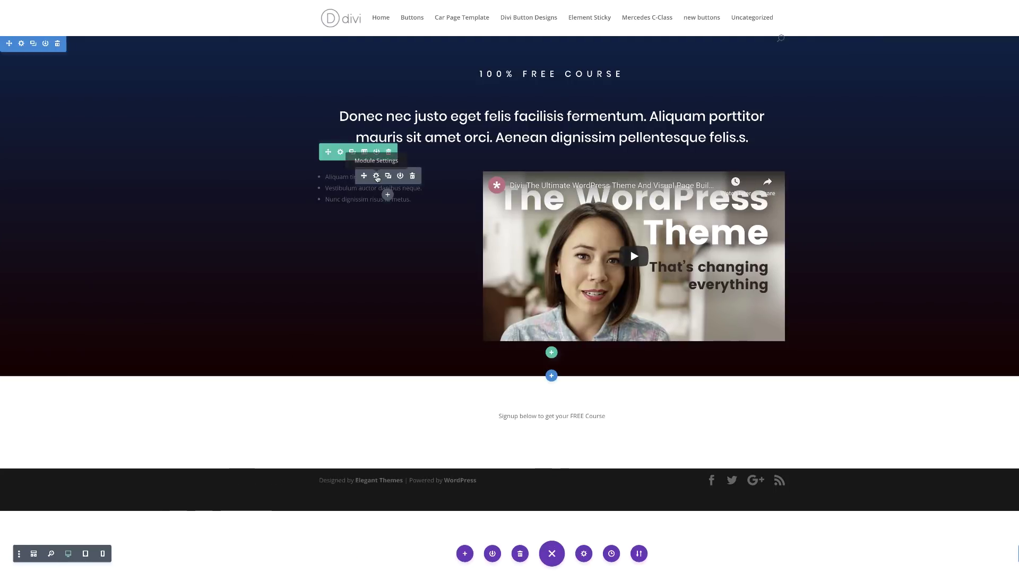
{"action": "left_click", "coordinate": [376, 176]}
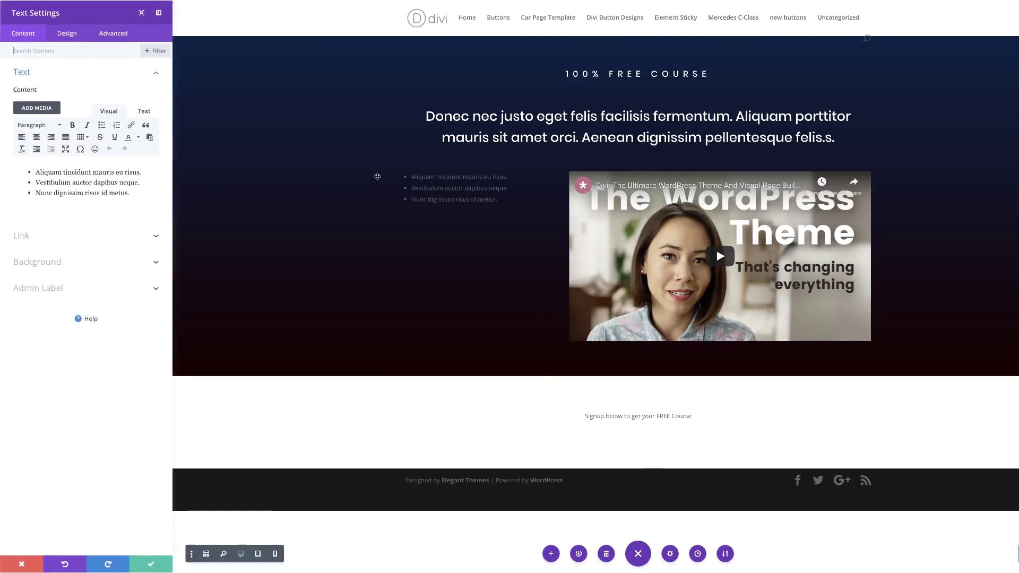
{"action": "left_click", "coordinate": [77, 33]}
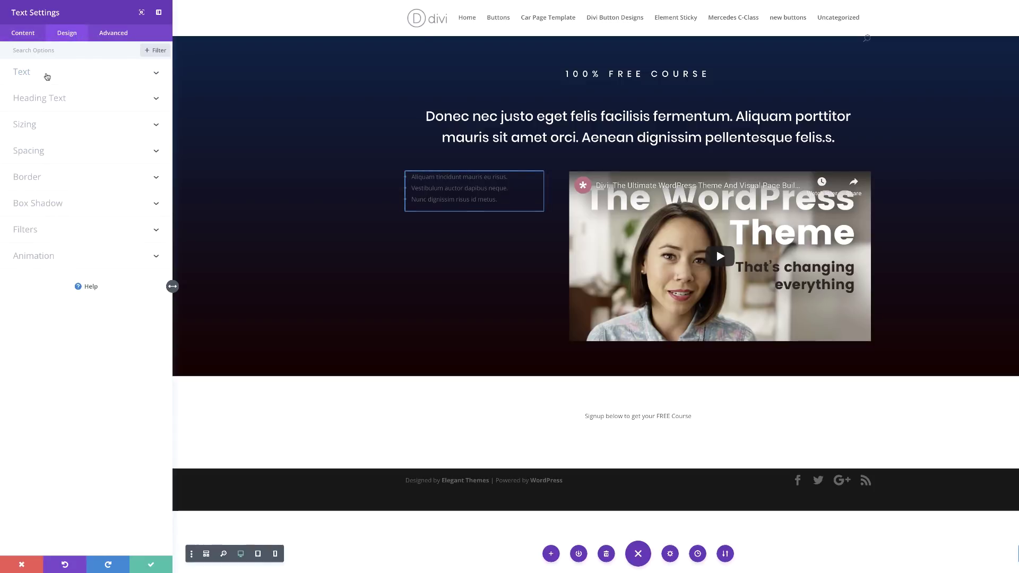
{"action": "left_click", "coordinate": [47, 73]}
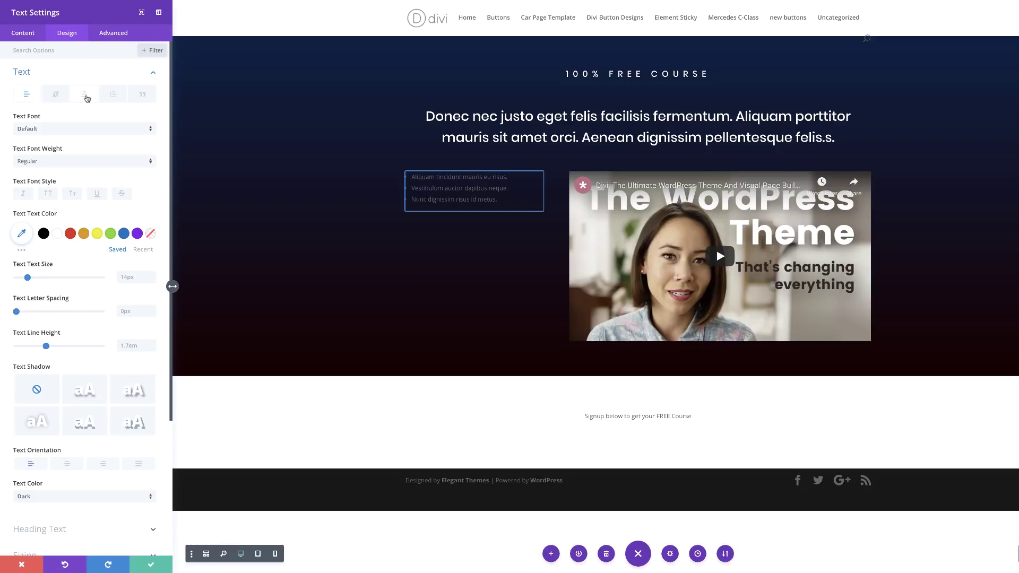
{"action": "left_click", "coordinate": [86, 98]}
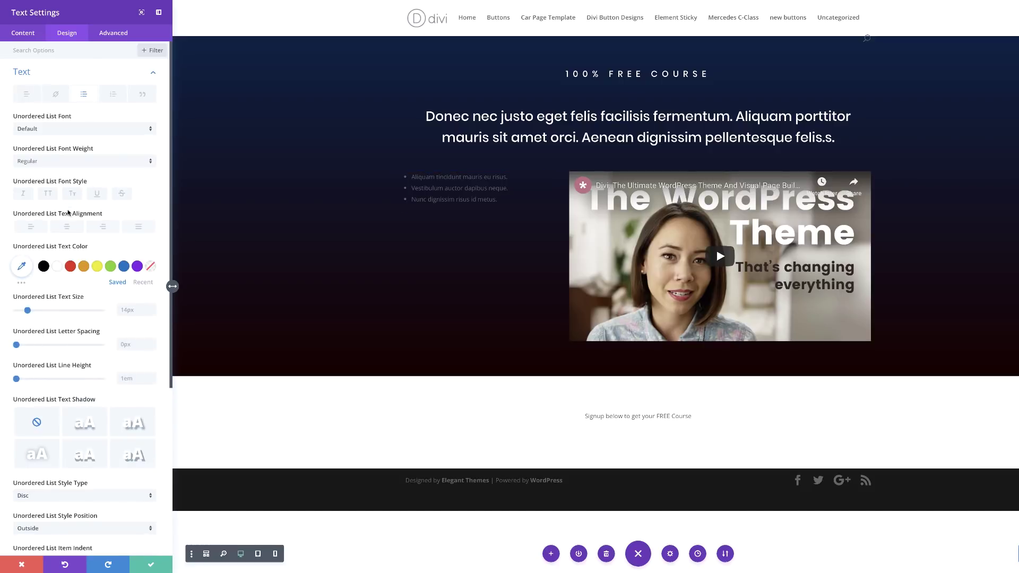
{"action": "left_click", "coordinate": [58, 268]}
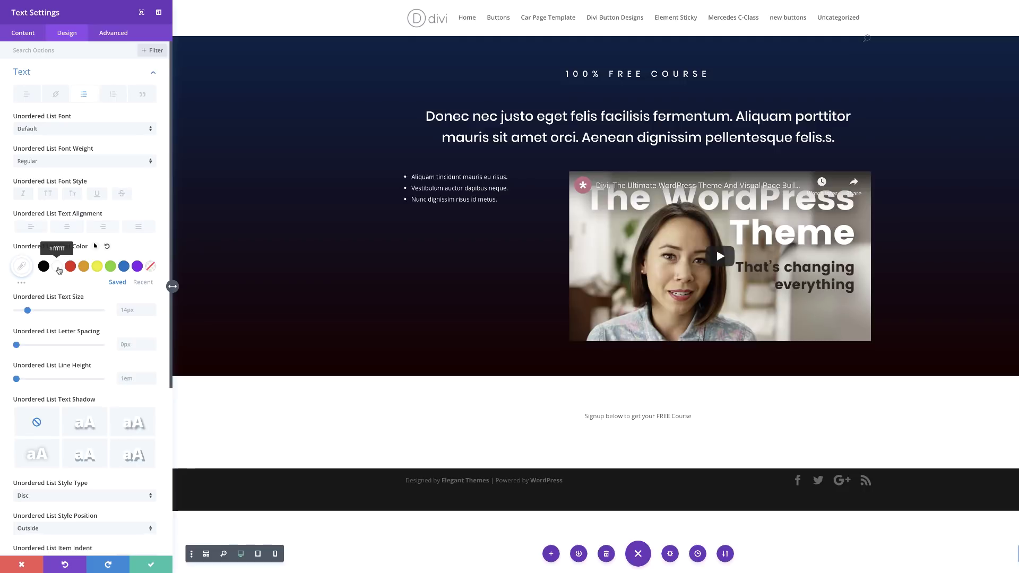
{"action": "left_click_drag", "start_coordinate": [27, 311], "coordinate": [31, 311]}
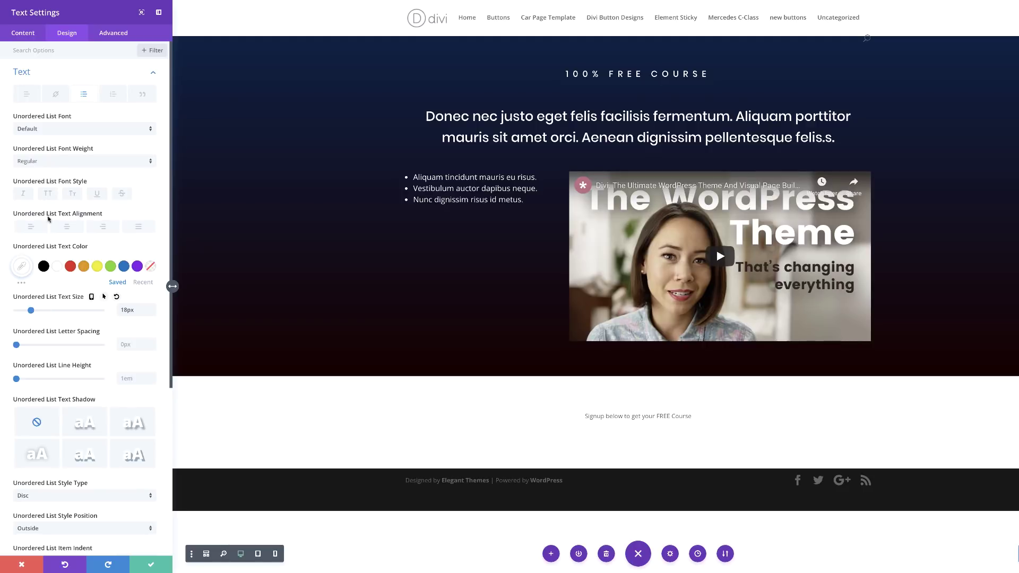
Change the unordered list font to Poppins and save the bullet list module.
{"action": "left_click", "coordinate": [44, 131]}
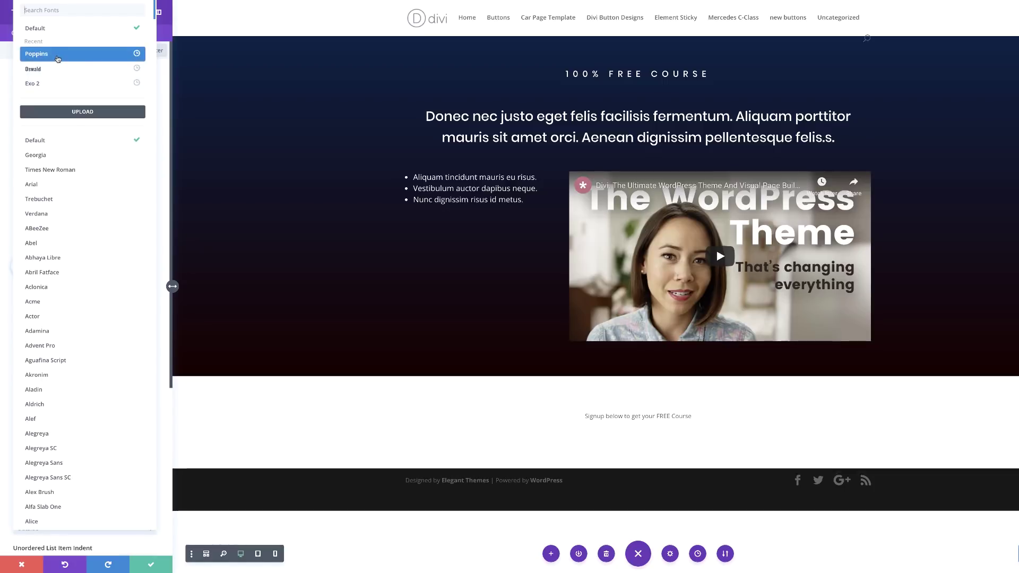
{"action": "left_click", "coordinate": [57, 56]}
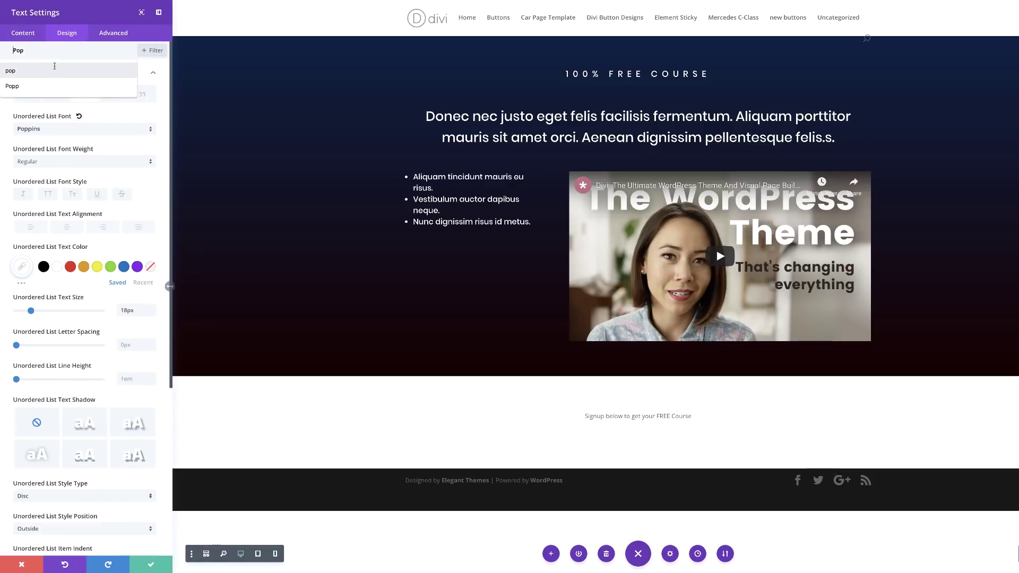
{"action": "left_click", "coordinate": [166, 120]}
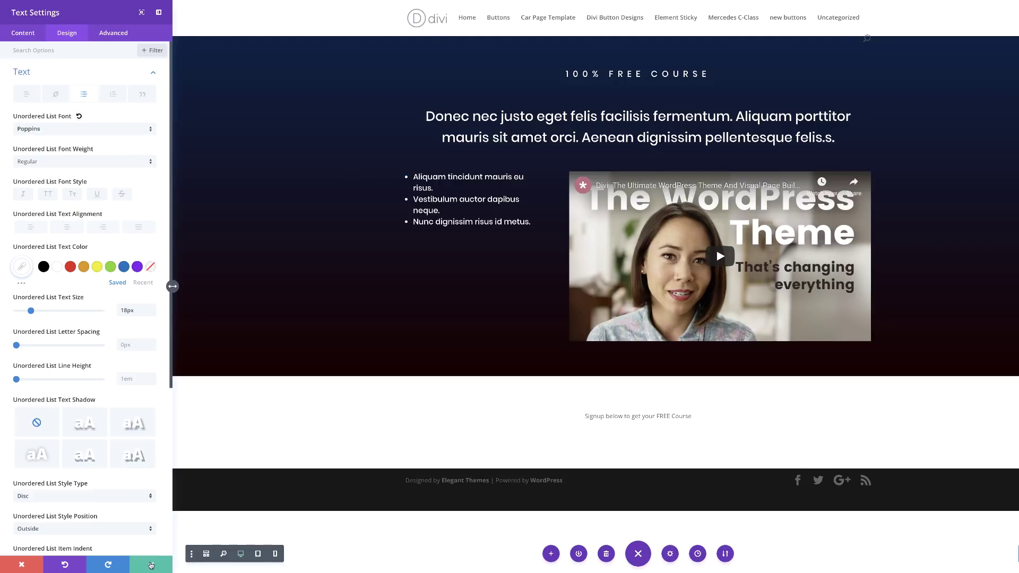
{"action": "left_click", "coordinate": [151, 565]}
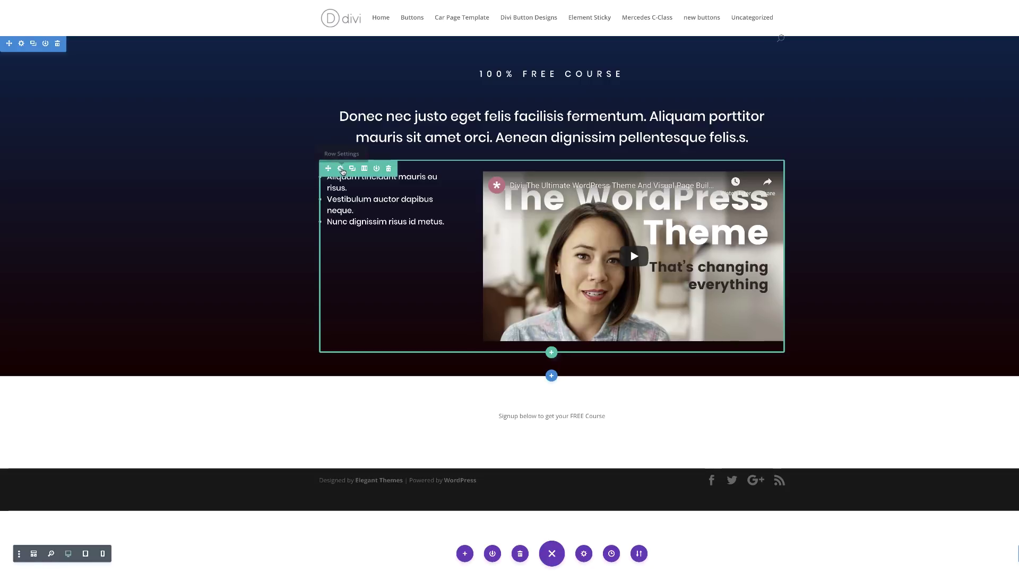
Enable a custom width for the row holding the bullet list and video, and set it to 1225px.
{"action": "left_click", "coordinate": [340, 169]}
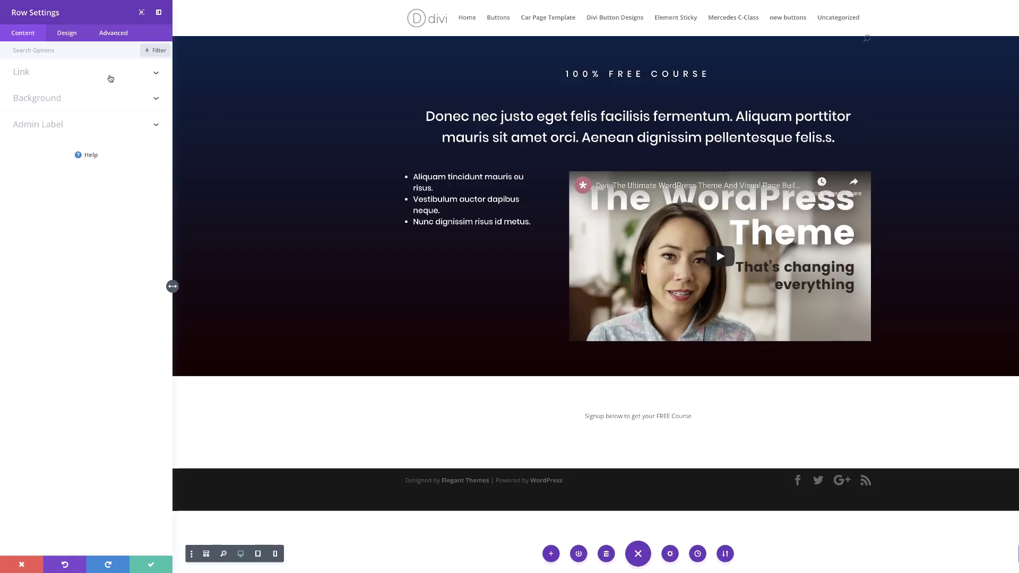
{"action": "left_click", "coordinate": [67, 32]}
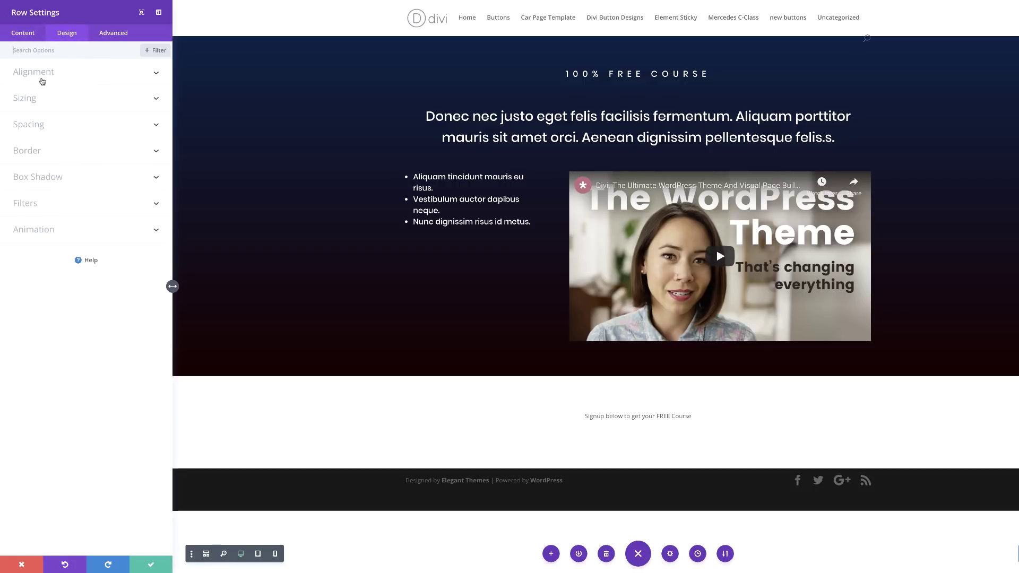
{"action": "left_click", "coordinate": [37, 98]}
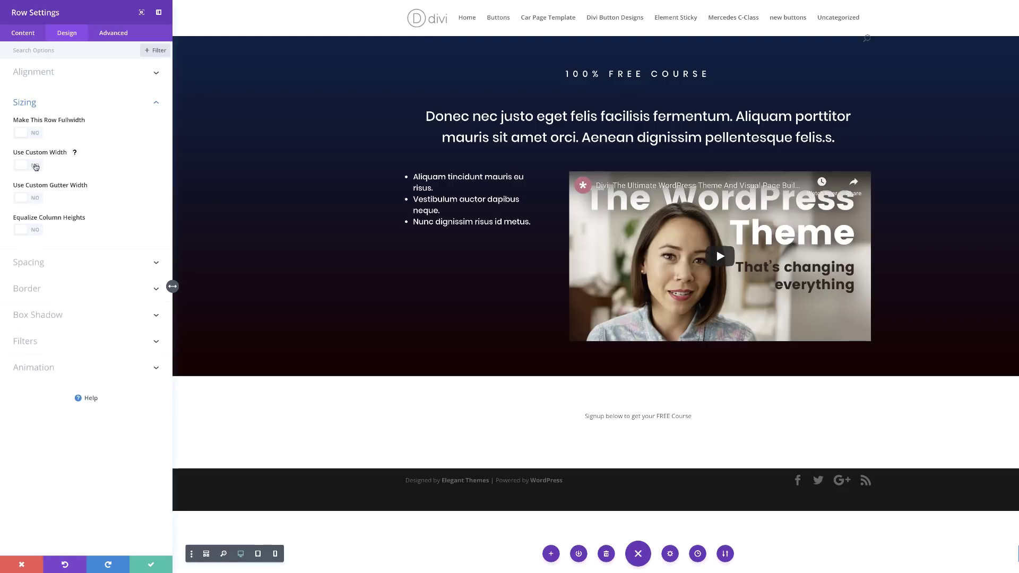
{"action": "left_click", "coordinate": [35, 166]}
{"action": "left_click", "coordinate": [44, 199]}
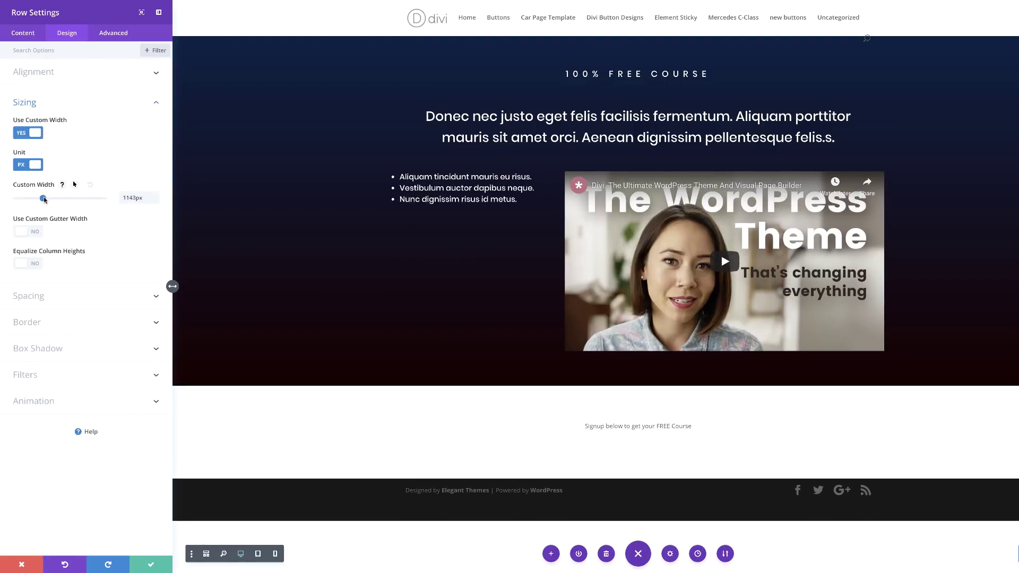
{"action": "left_click_drag", "start_coordinate": [44, 199], "coordinate": [47, 200]}
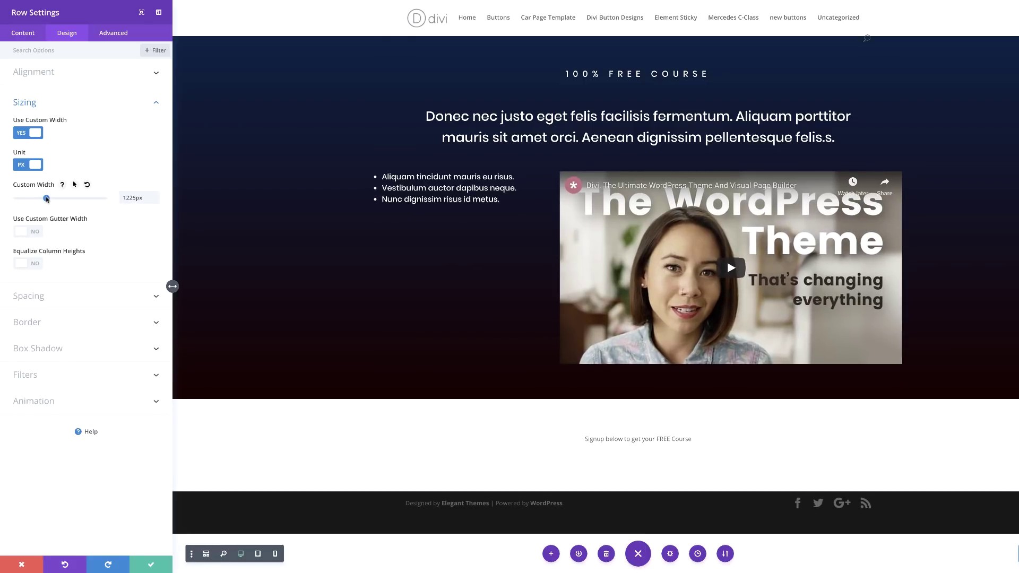
Switch the row's custom width unit to percent, set the width to 60%, and save the row.
{"action": "left_click", "coordinate": [22, 166]}
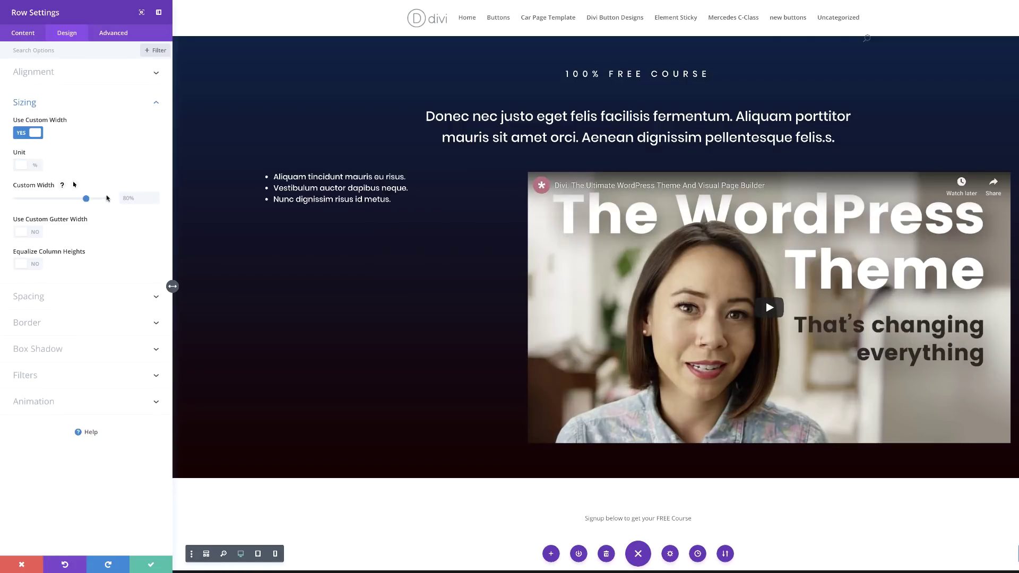
{"action": "left_click_drag", "start_coordinate": [87, 200], "coordinate": [69, 199]}
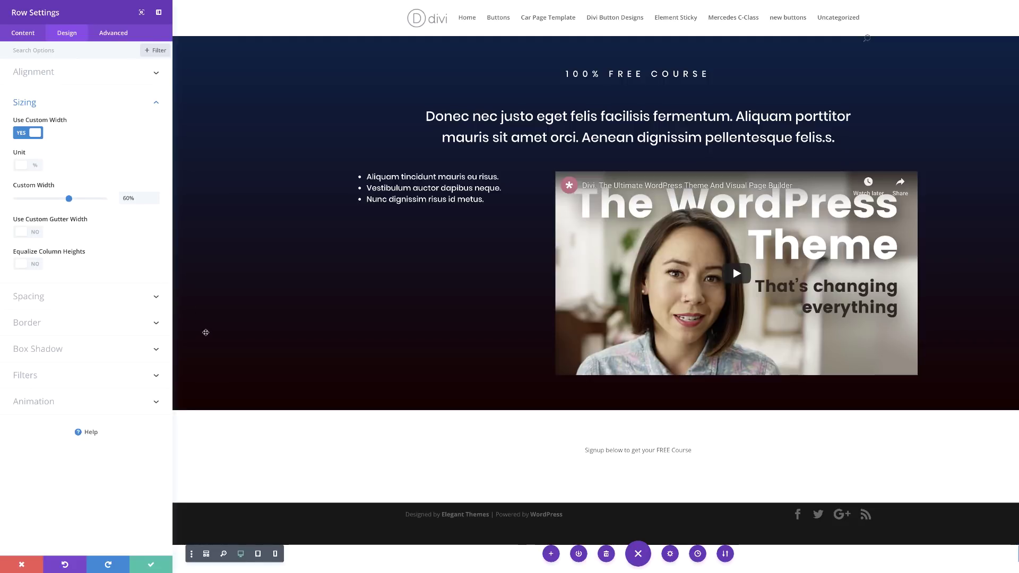
{"action": "left_click", "coordinate": [151, 565]}
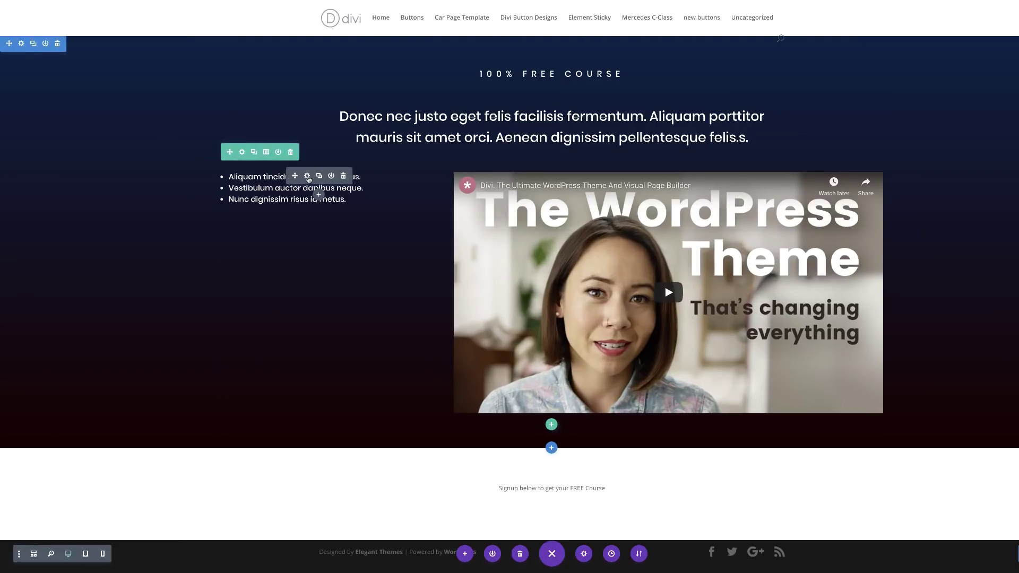
Set the bullet list's unordered list text size to 20px and line height to 2.2em, and save the module.
{"action": "left_click", "coordinate": [308, 177]}
{"action": "left_click", "coordinate": [67, 34]}
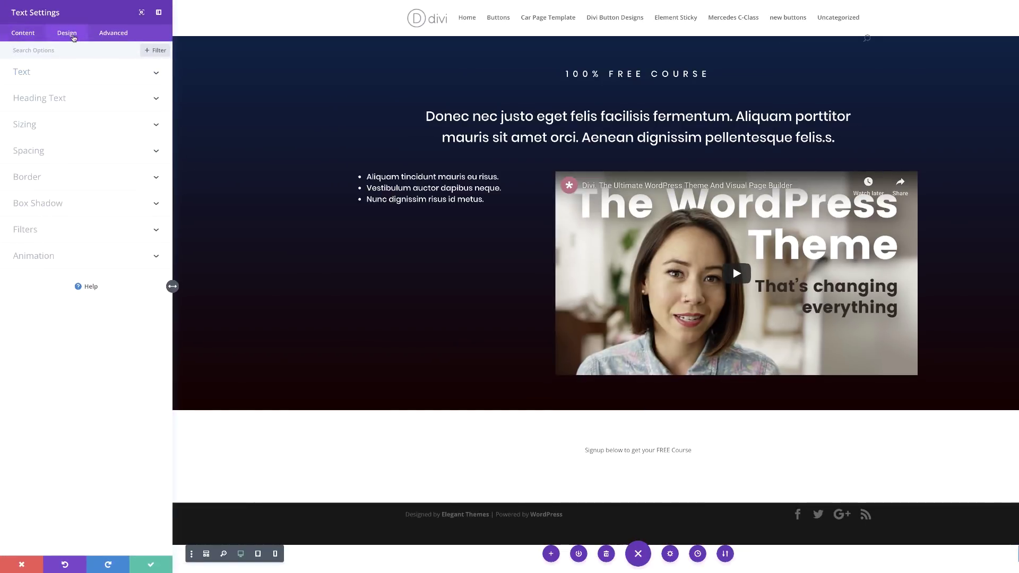
{"action": "left_click", "coordinate": [21, 71]}
{"action": "left_click_drag", "start_coordinate": [25, 311], "coordinate": [34, 313]}
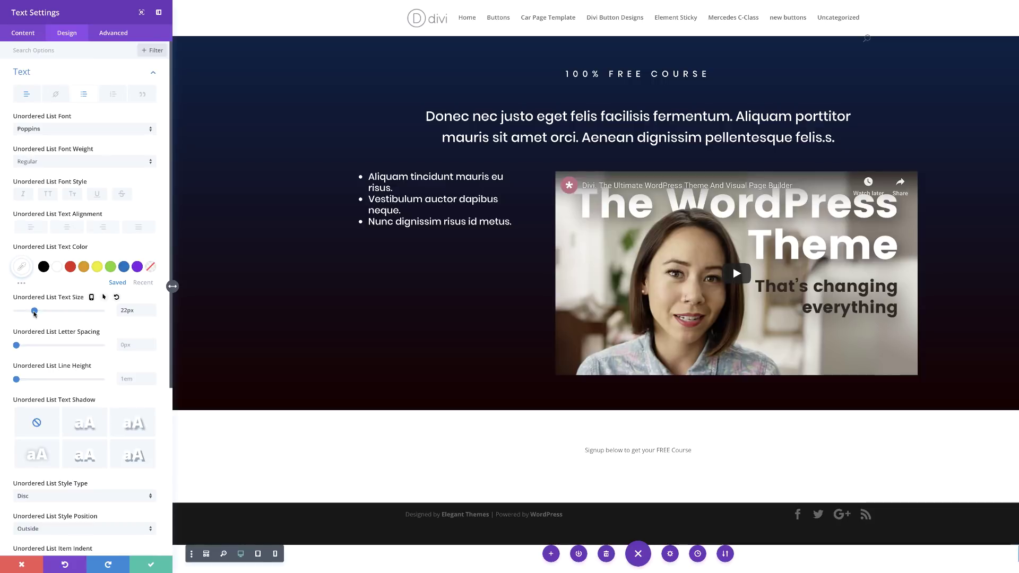
{"action": "left_click_drag", "start_coordinate": [34, 313], "coordinate": [33, 313]}
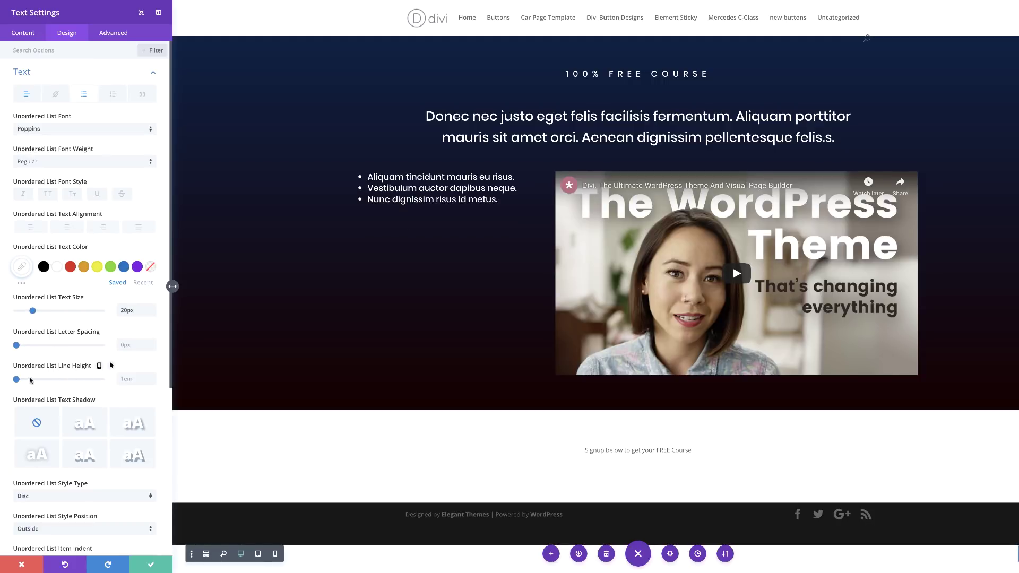
{"action": "left_click_drag", "start_coordinate": [17, 381], "coordinate": [68, 382]}
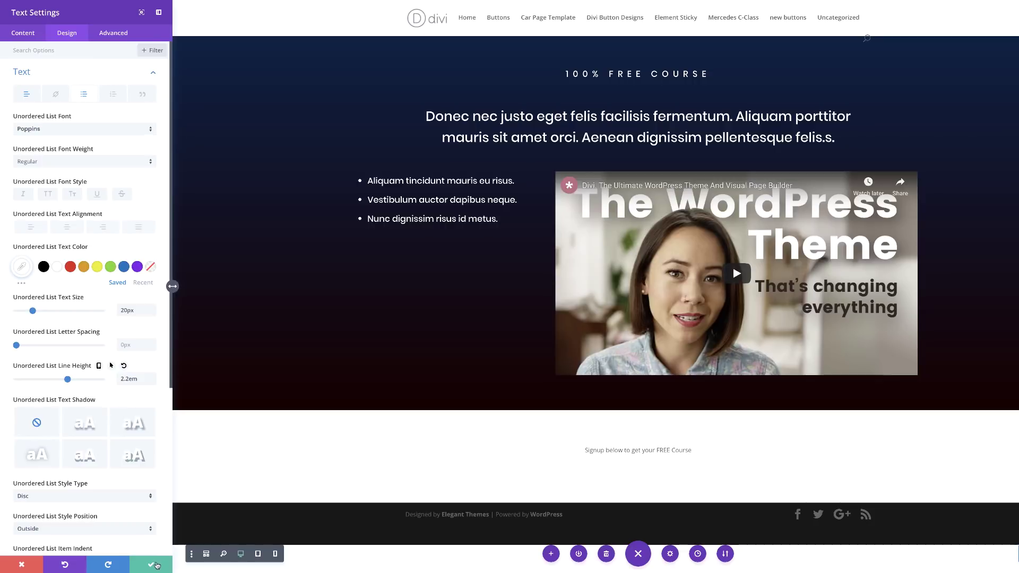
{"action": "left_click", "coordinate": [153, 565]}
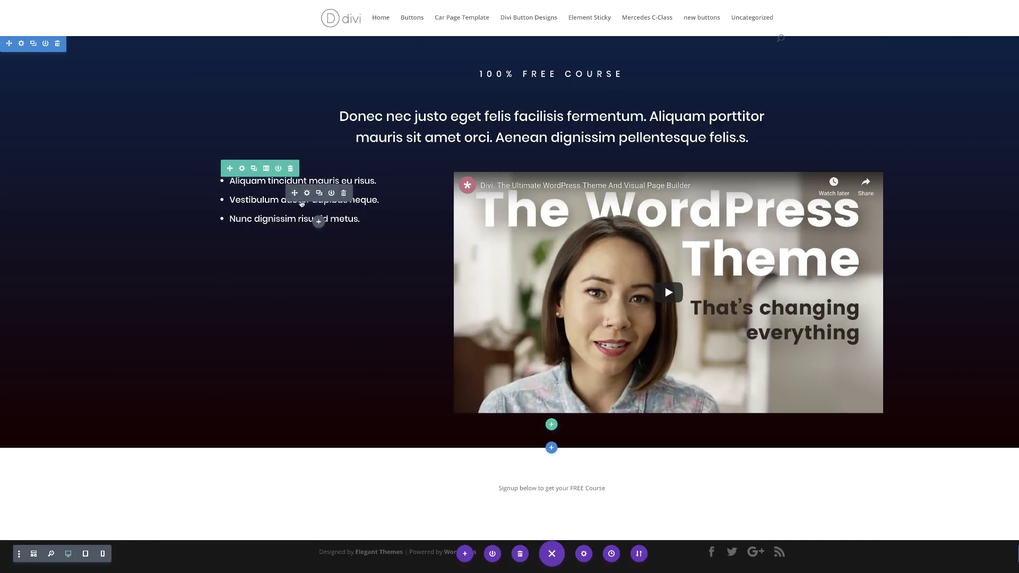
Insert a Text module below the bullet list and replace its placeholder content with "The Benefits".
{"action": "left_click", "coordinate": [319, 222]}
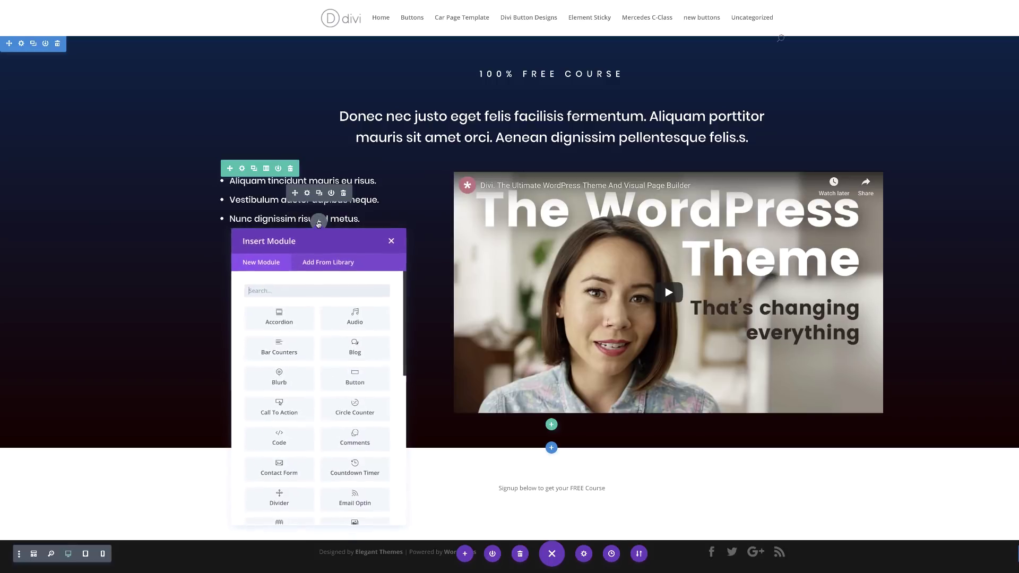
{"action": "type", "text": "text"}
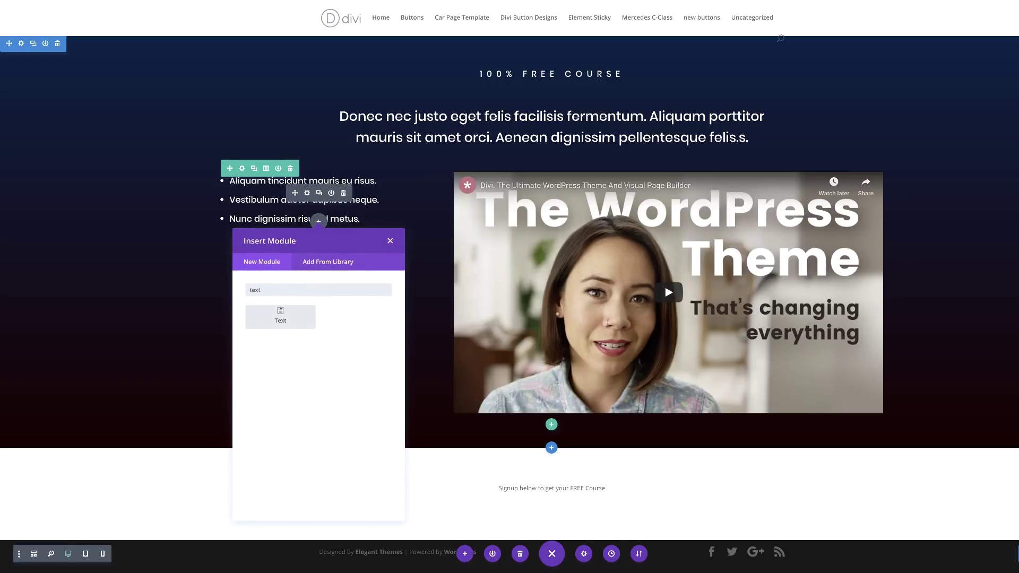
{"action": "left_click", "coordinate": [298, 320]}
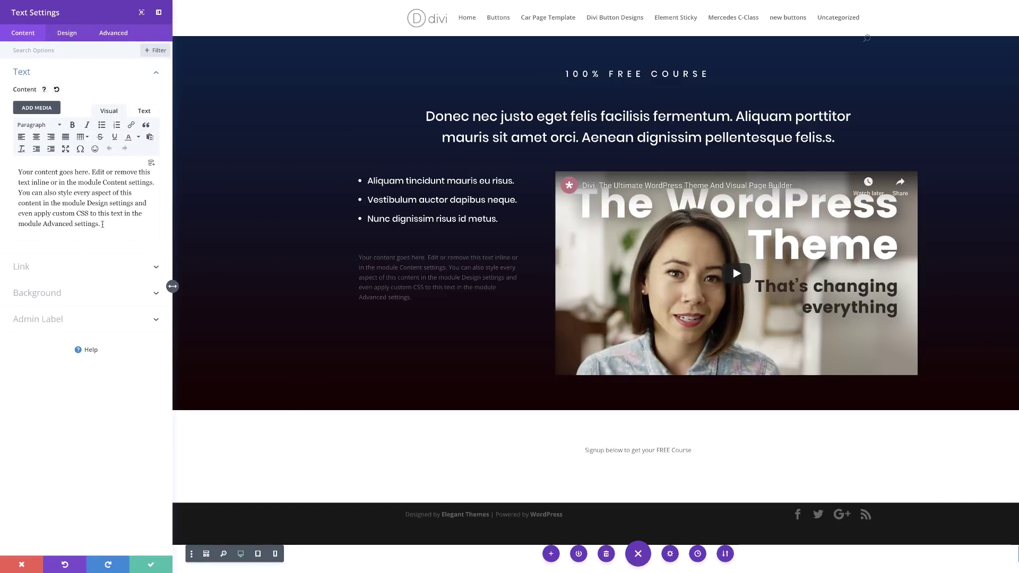
{"action": "left_click_drag", "start_coordinate": [102, 224], "coordinate": [18, 166]}
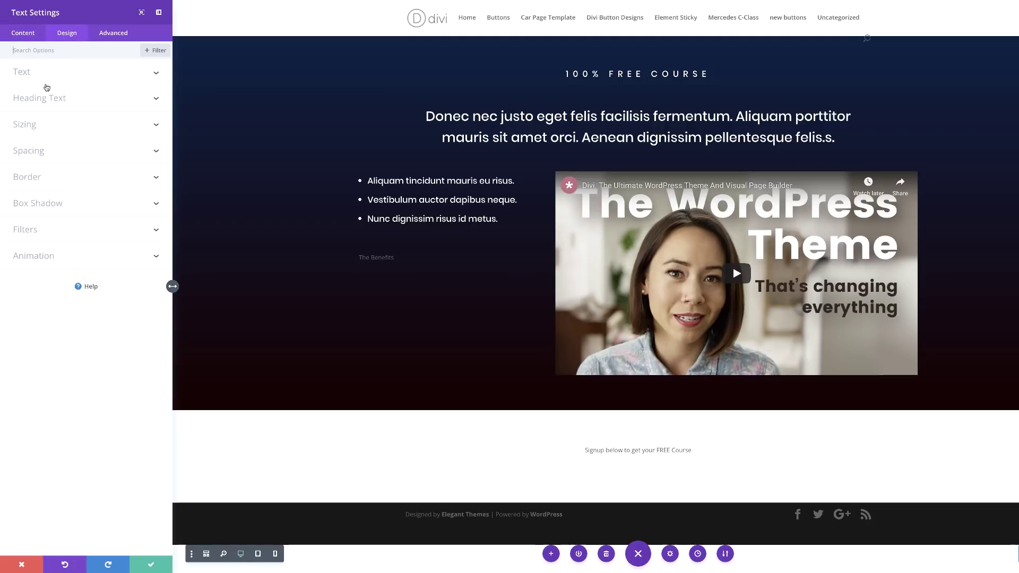
Style "The Benefits" as underlined white Poppins text at 34px and save the module.
{"action": "left_click", "coordinate": [32, 80]}
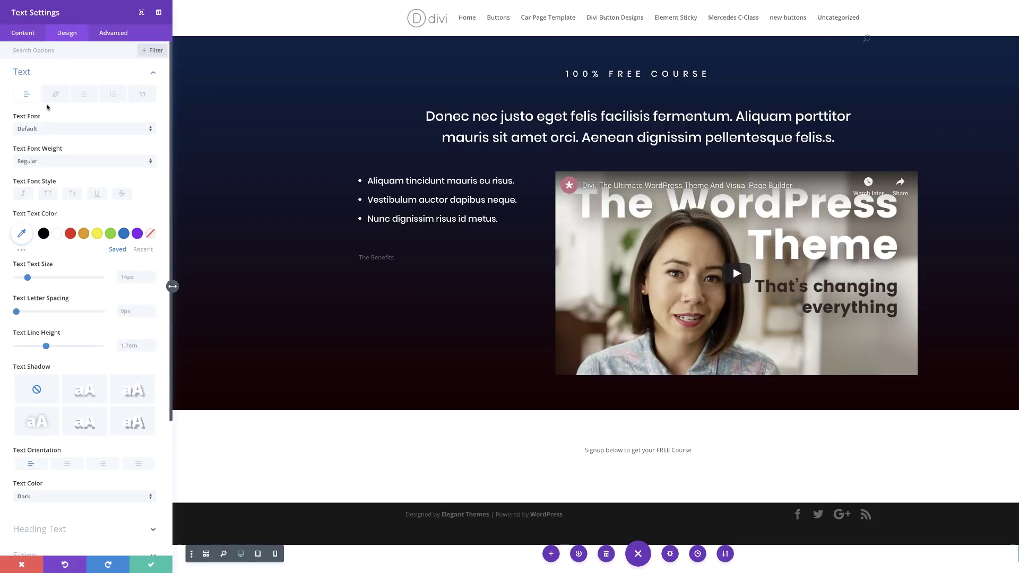
{"action": "left_click", "coordinate": [47, 131]}
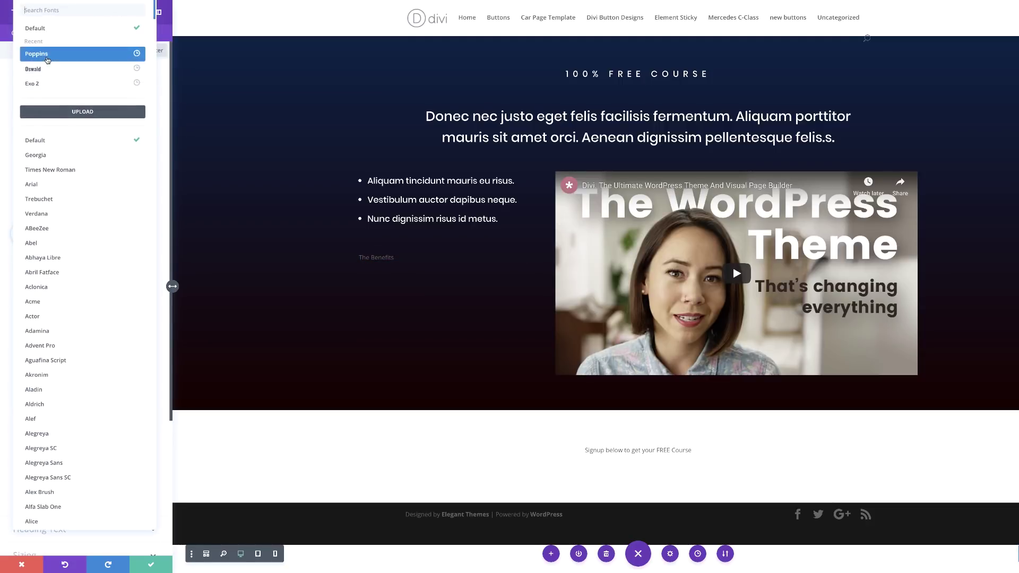
{"action": "left_click", "coordinate": [48, 56]}
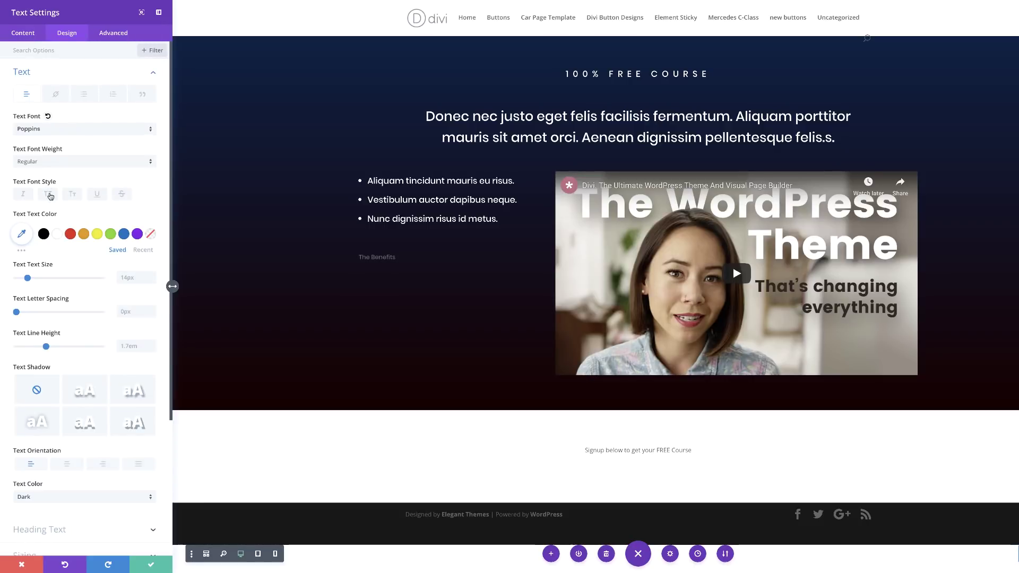
{"action": "left_click", "coordinate": [58, 234]}
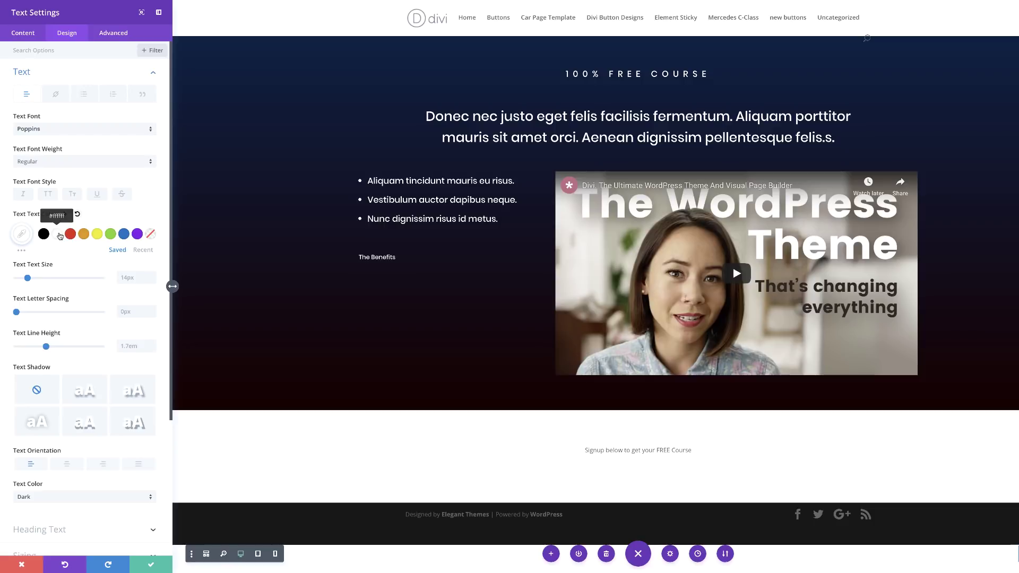
{"action": "left_click", "coordinate": [29, 278]}
{"action": "left_click_drag", "start_coordinate": [30, 280], "coordinate": [45, 281]}
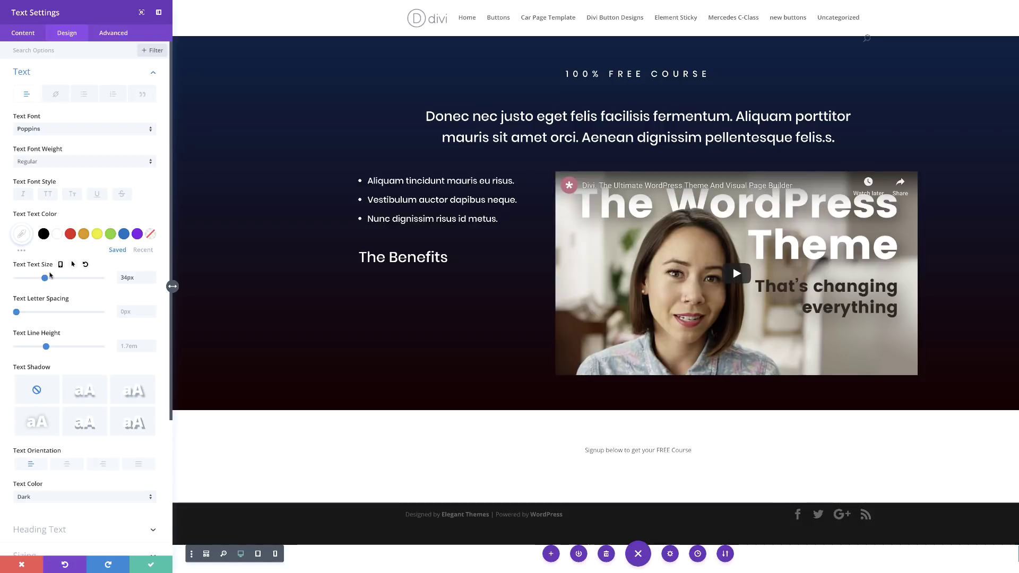
{"action": "left_click", "coordinate": [98, 195]}
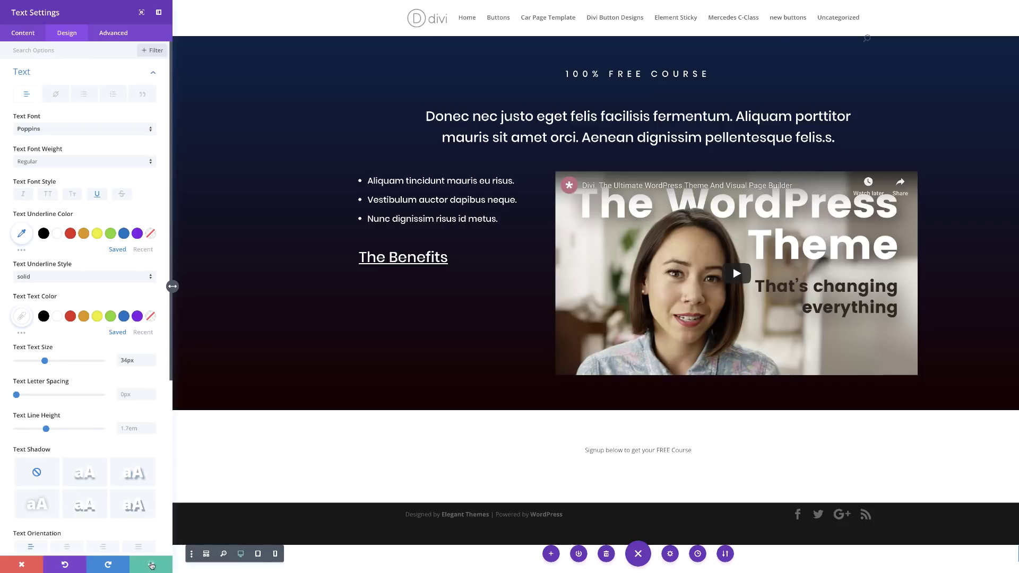
{"action": "left_click", "coordinate": [151, 564]}
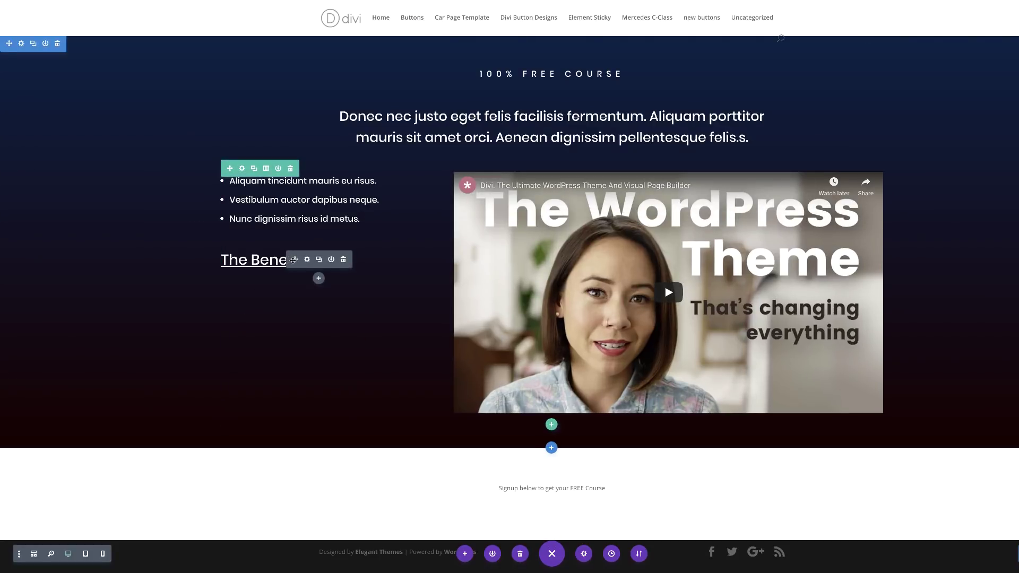
Move the "The Benefits" heading above the bullet list in the same column.
{"action": "left_click_drag", "start_coordinate": [294, 259], "coordinate": [290, 189]}
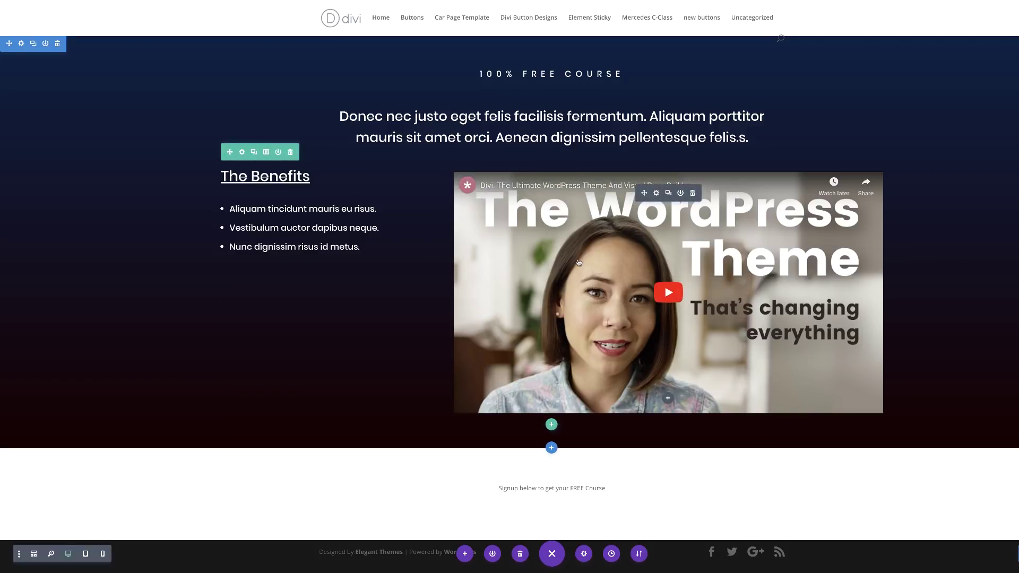
Set the media library photo of orange juice bottles with apples and ice cubes as the video module's overlay image.
{"action": "left_click", "coordinate": [656, 193]}
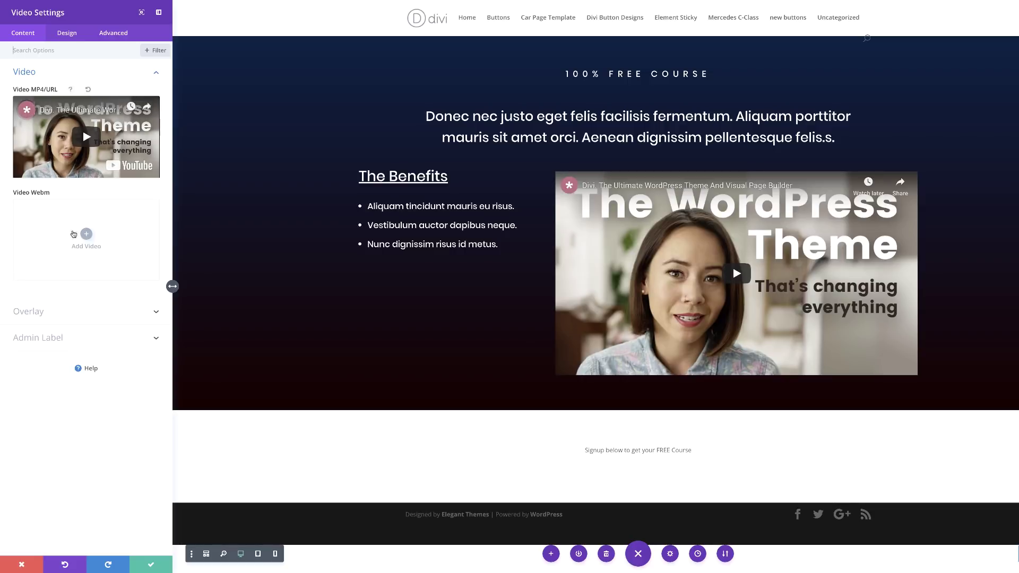
{"action": "left_click", "coordinate": [35, 313]}
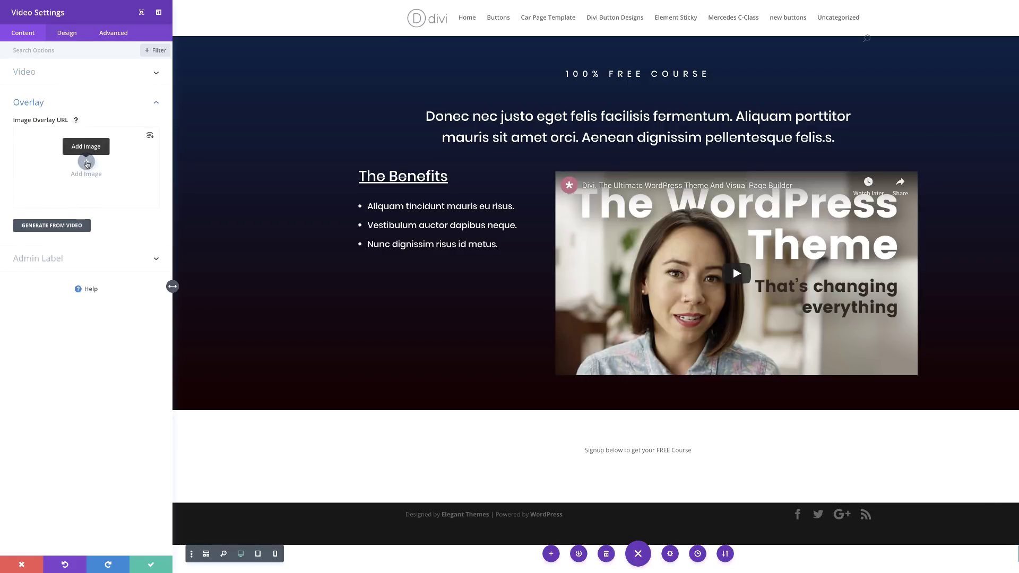
{"action": "left_click", "coordinate": [86, 162]}
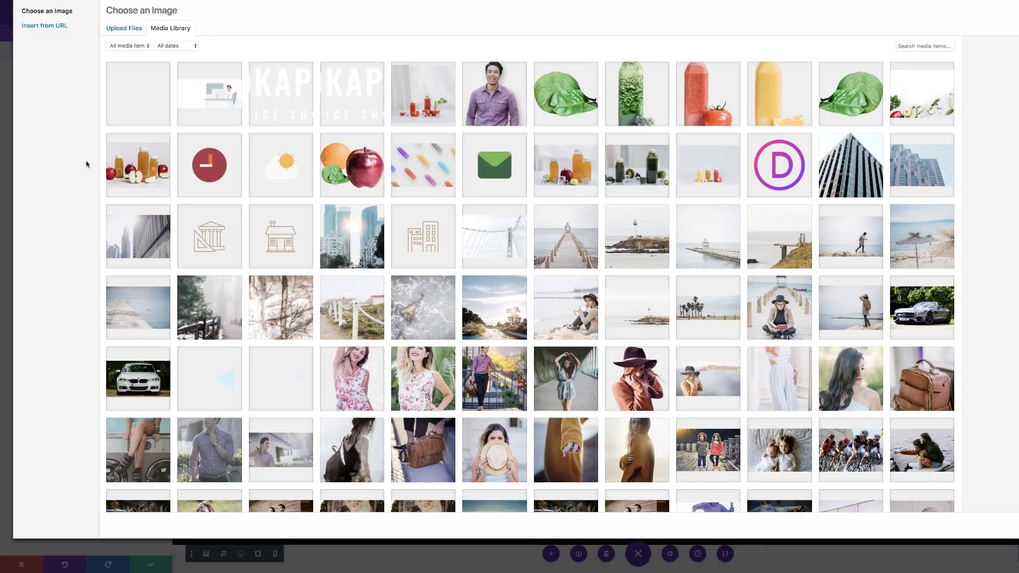
{"action": "left_click", "coordinate": [570, 175]}
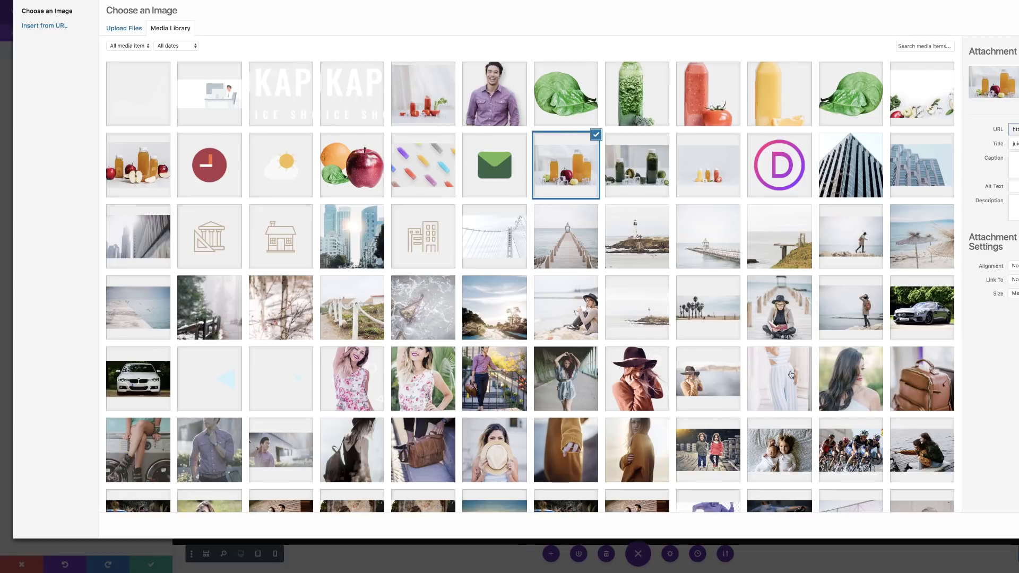
{"action": "left_click", "coordinate": [1017, 525]}
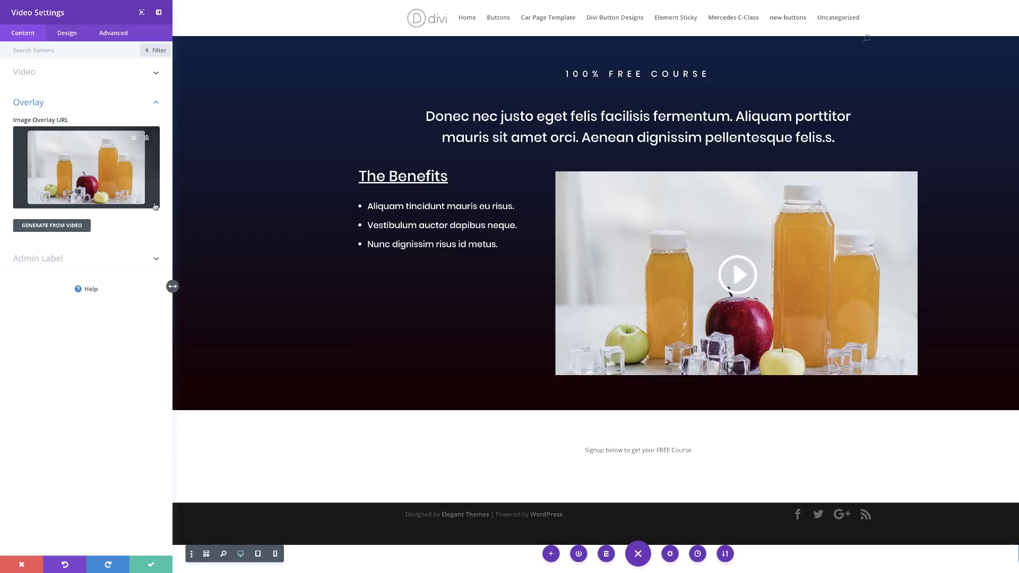
Replace the video module's MP4 source with the copied video address inserted from URL, and save the module.
{"action": "left_click", "coordinate": [49, 77]}
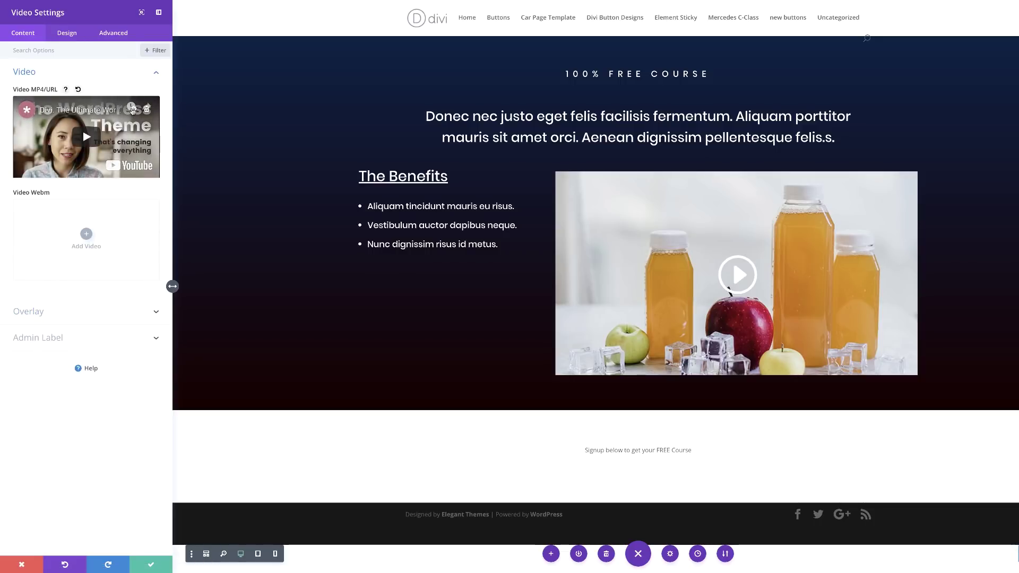
{"action": "left_click", "coordinate": [132, 109]}
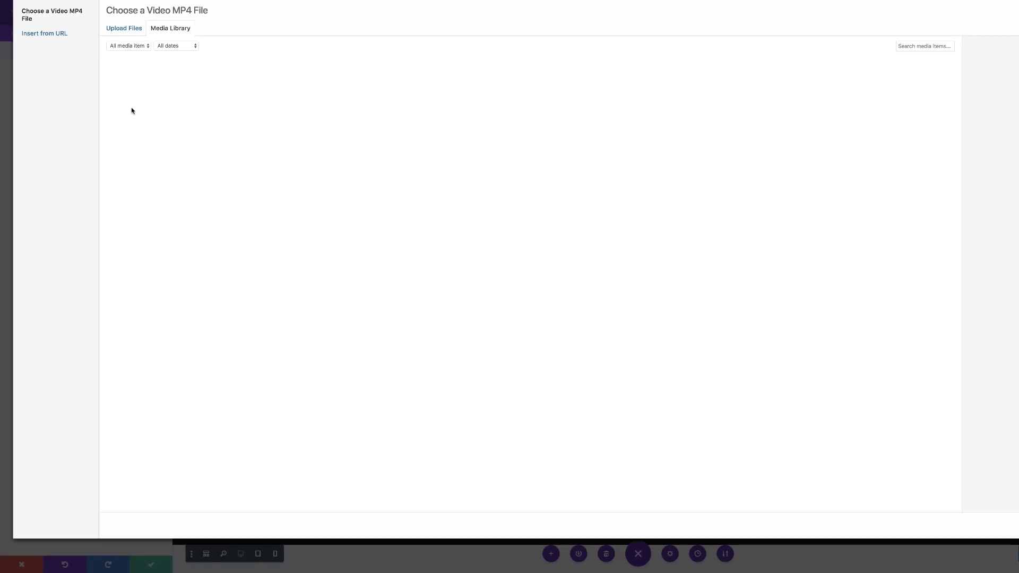
{"action": "left_click", "coordinate": [63, 38]}
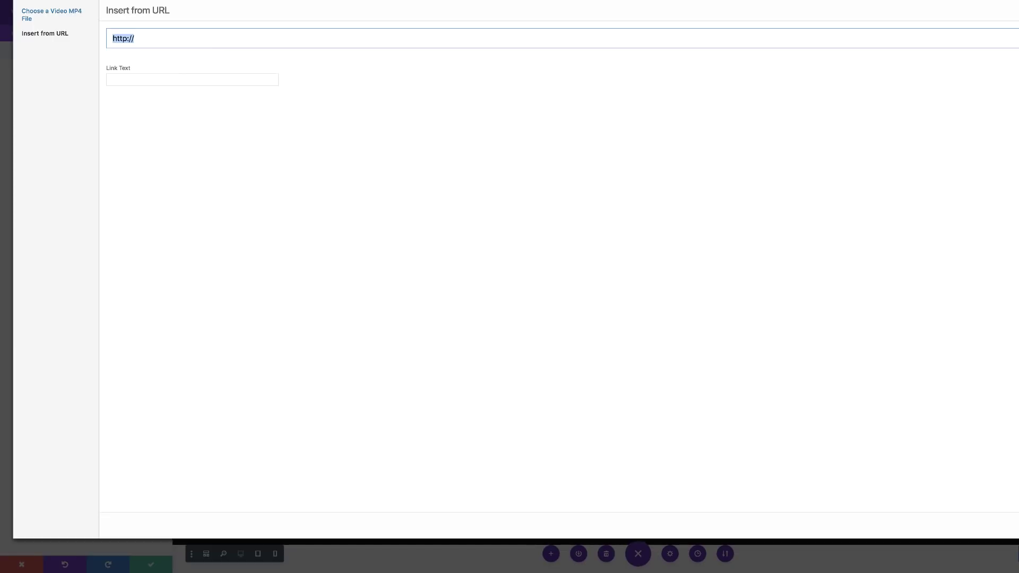
{"action": "key", "text": "super+v"}
{"action": "key", "text": "Return"}
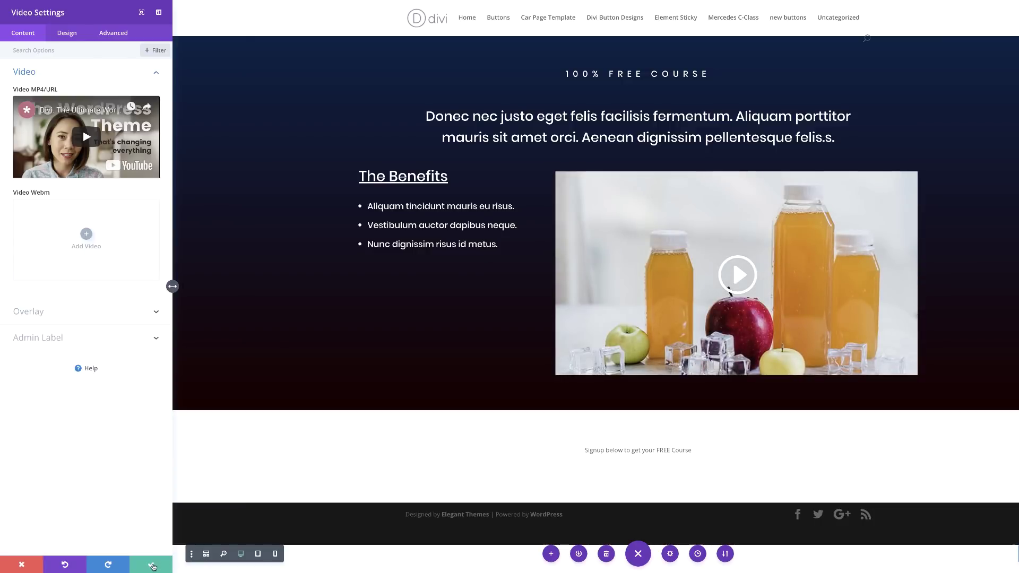
{"action": "left_click", "coordinate": [152, 565]}
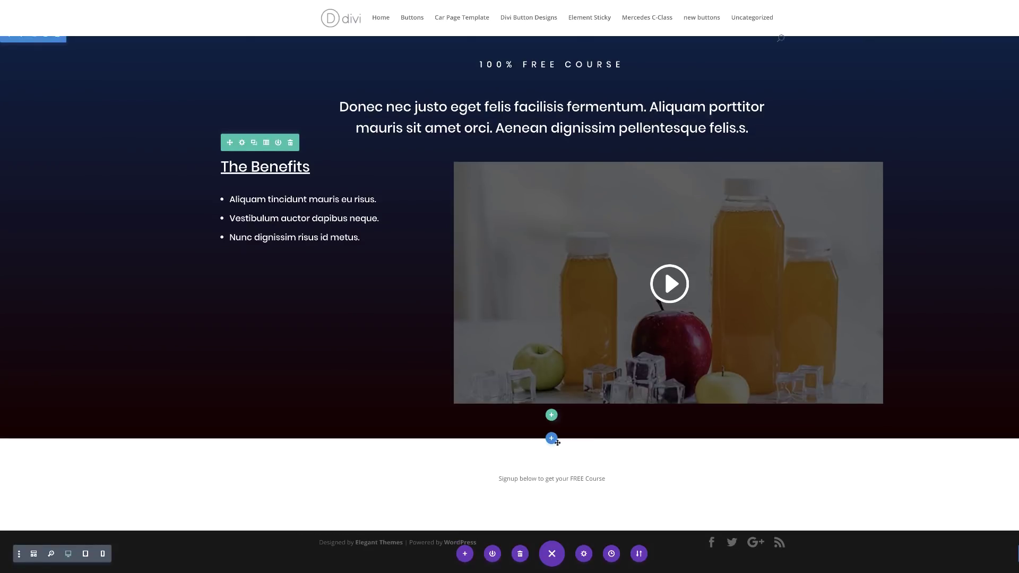
Style the "Signup below to get your FREE Course" text as Semi Bold Poppins at 30px and save the module.
{"action": "mouse_move", "coordinate": [552, 485]}
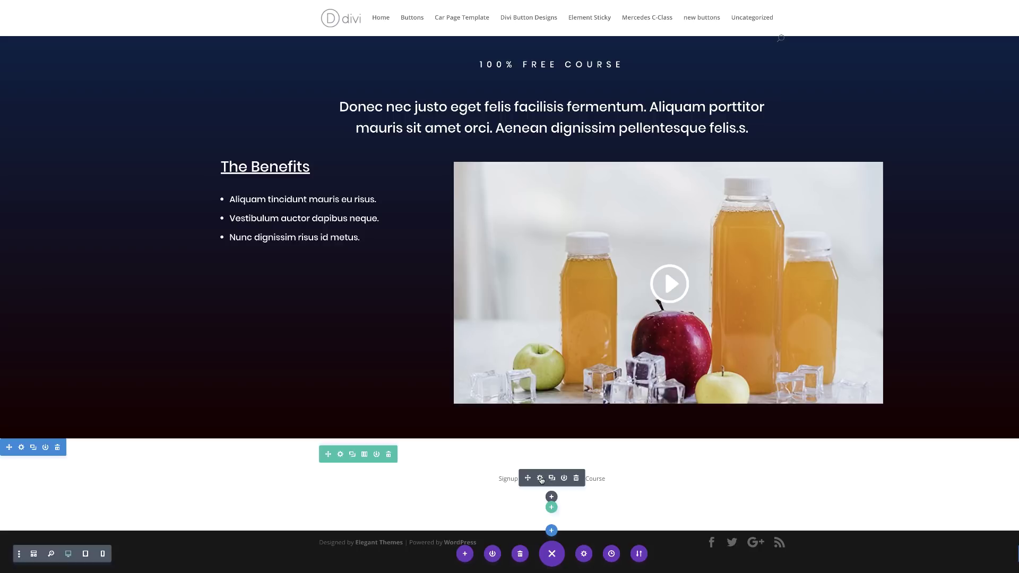
{"action": "left_click", "coordinate": [540, 478]}
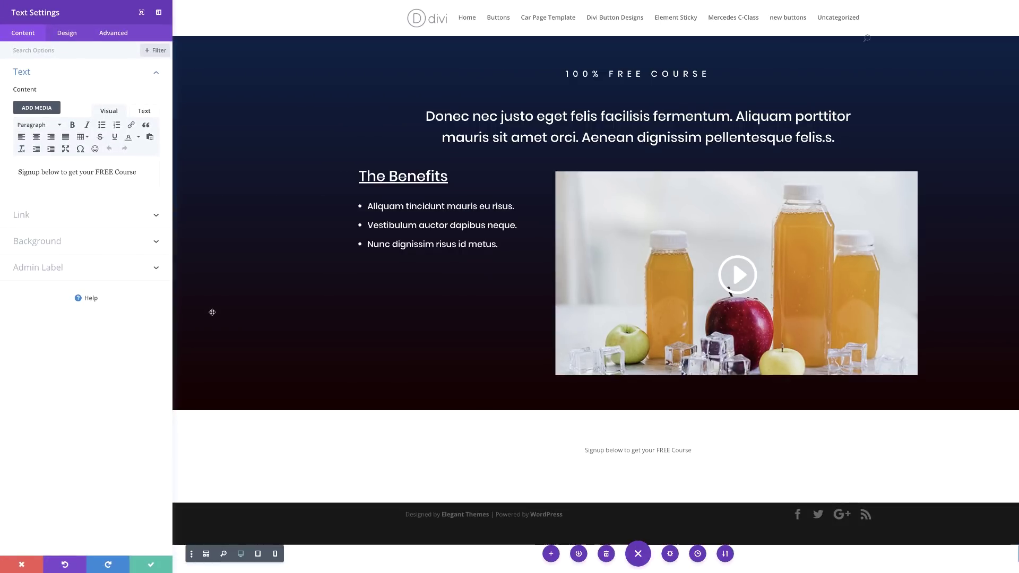
{"action": "left_click", "coordinate": [68, 34]}
{"action": "left_click", "coordinate": [36, 76]}
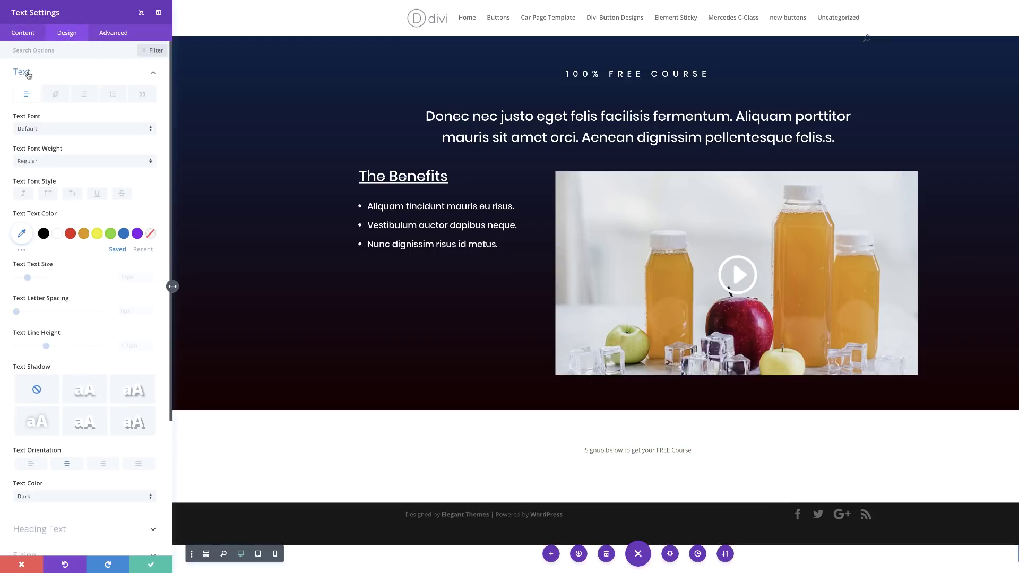
{"action": "left_click", "coordinate": [54, 129]}
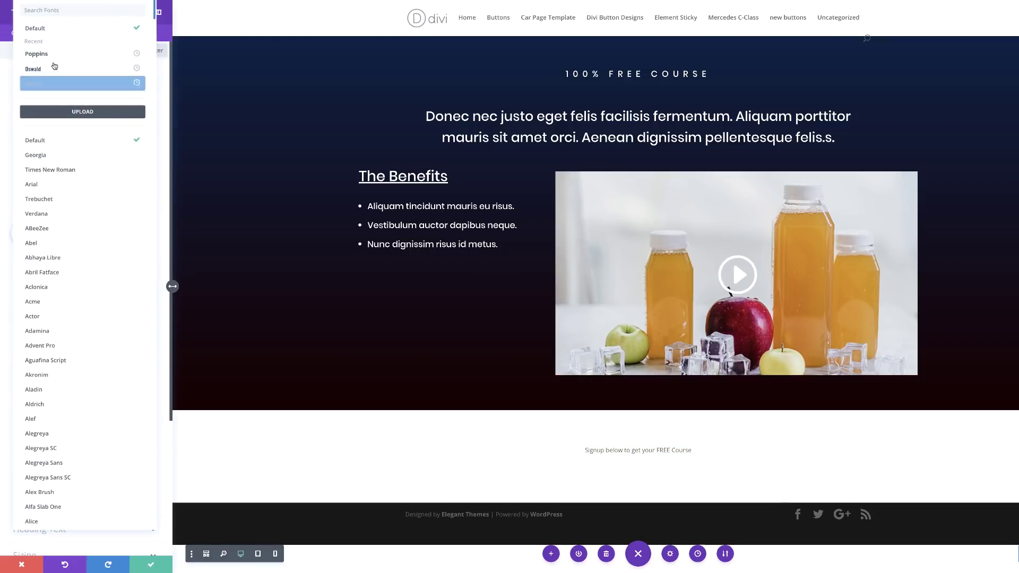
{"action": "left_click", "coordinate": [56, 59]}
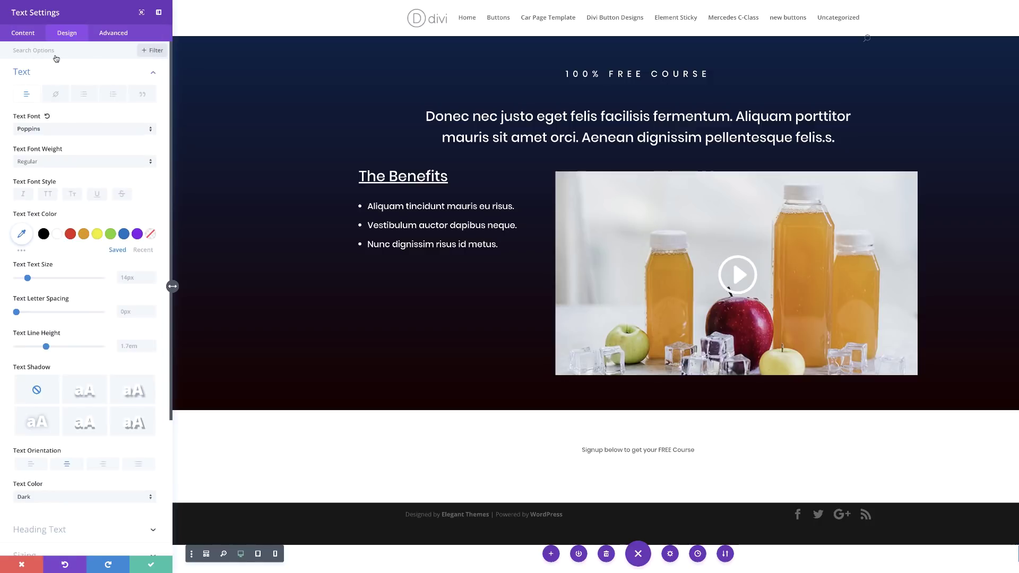
{"action": "left_click", "coordinate": [46, 162]}
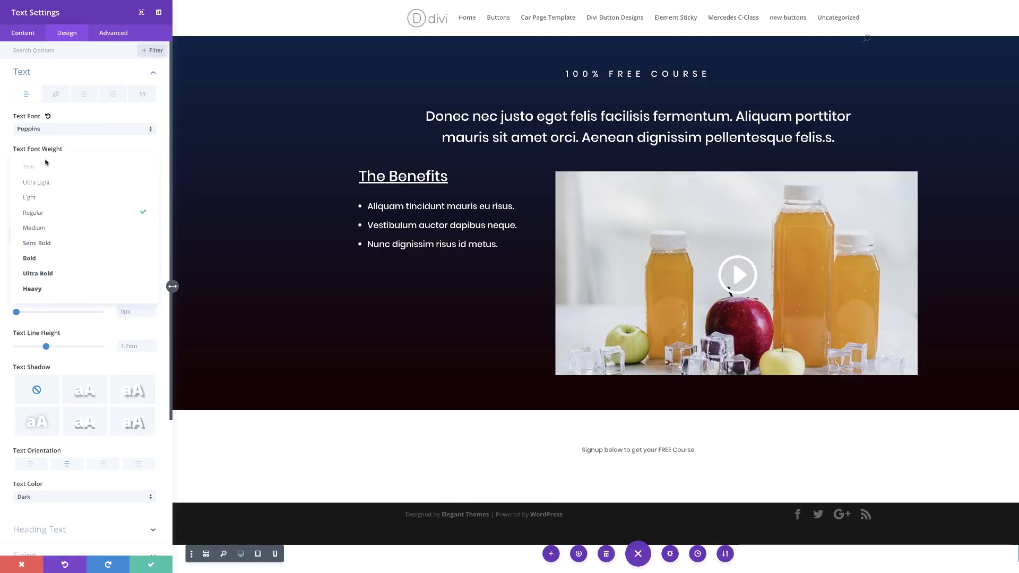
{"action": "left_click", "coordinate": [60, 244]}
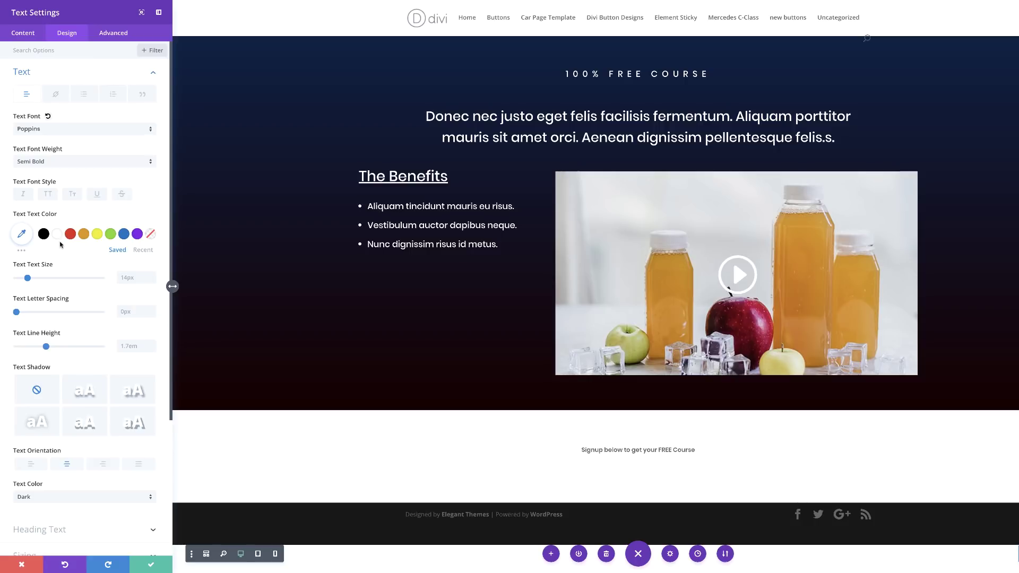
{"action": "left_click_drag", "start_coordinate": [28, 279], "coordinate": [42, 282]}
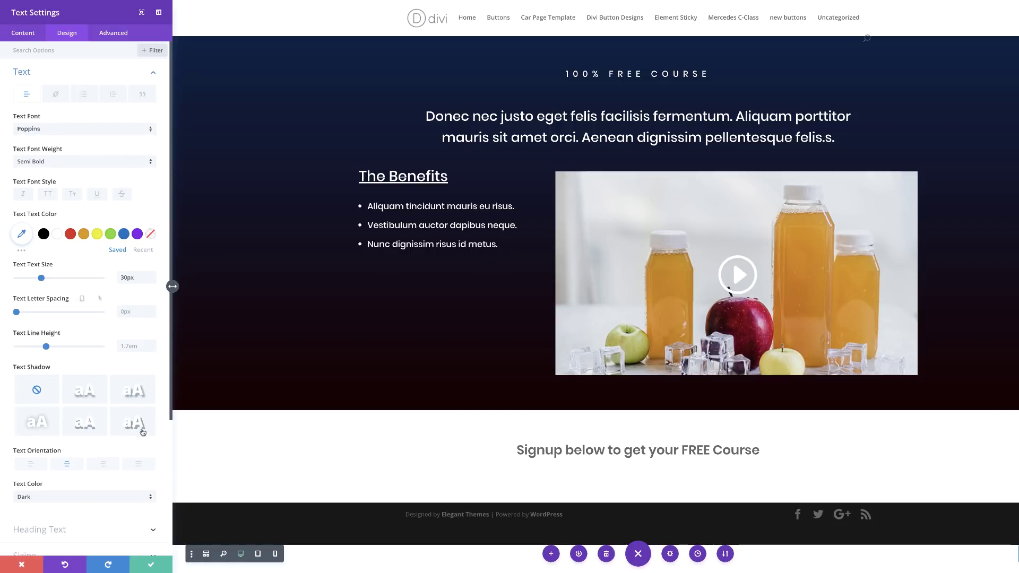
{"action": "left_click", "coordinate": [154, 562]}
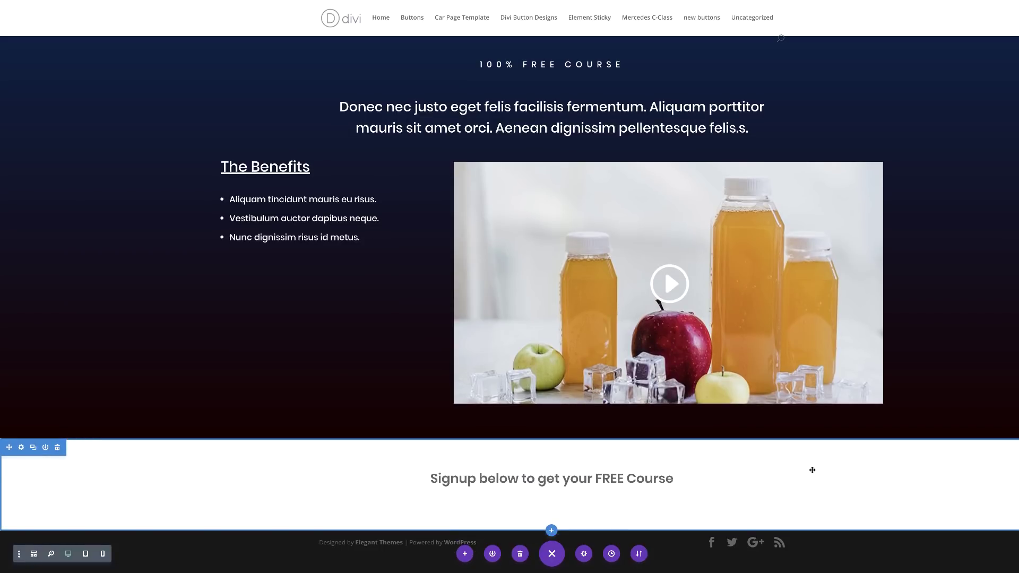
Insert a regular section below the signup section, with a single-column row containing an Accordion module.
{"action": "left_click", "coordinate": [552, 531]}
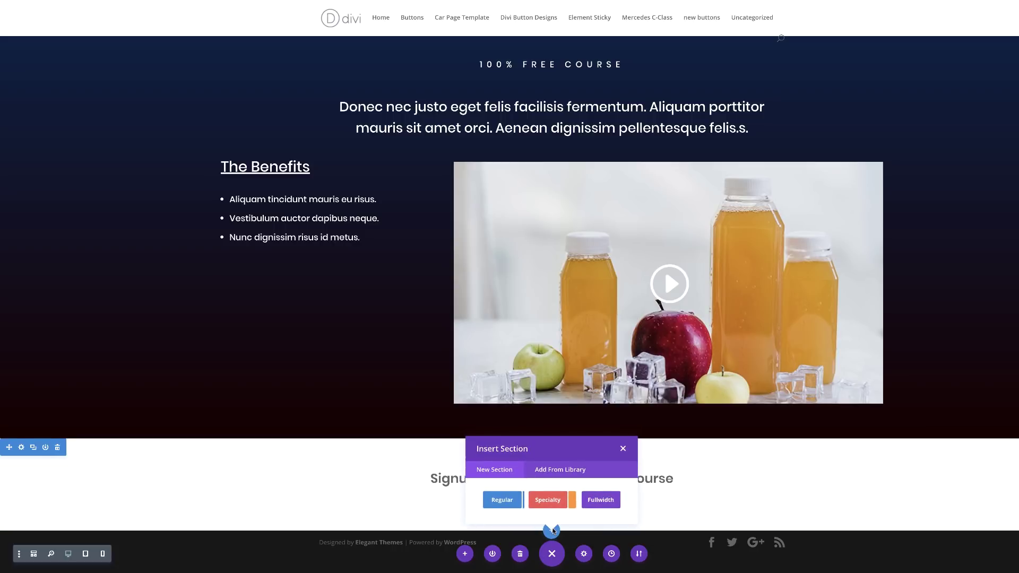
{"action": "left_click", "coordinate": [503, 500]}
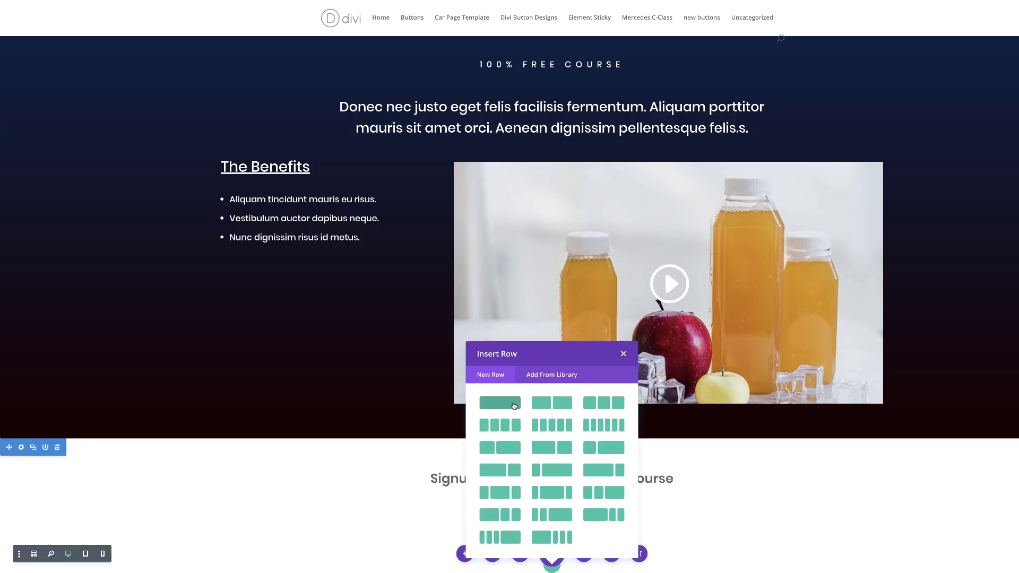
{"action": "left_click", "coordinate": [514, 406]}
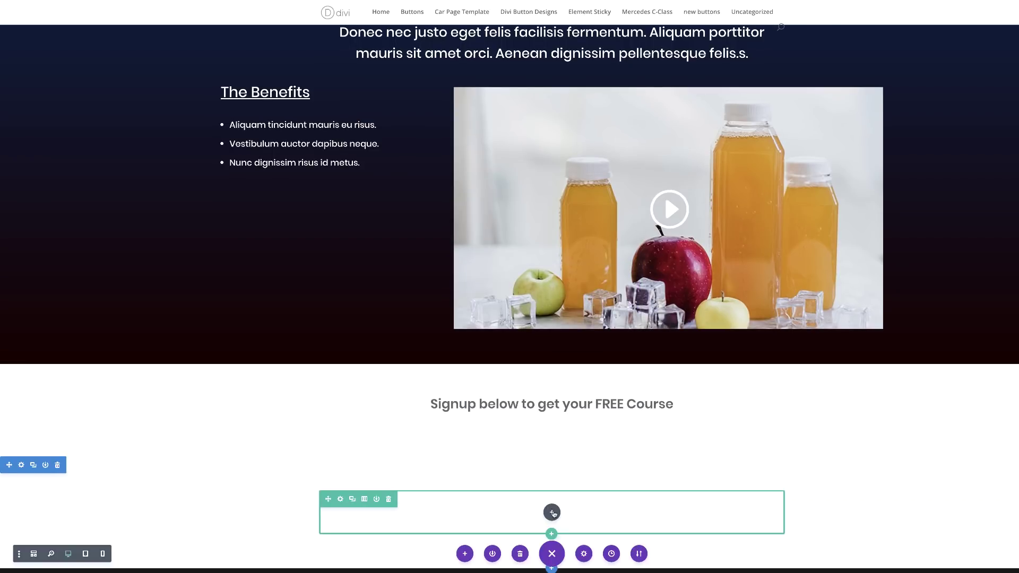
{"action": "left_click", "coordinate": [552, 513]}
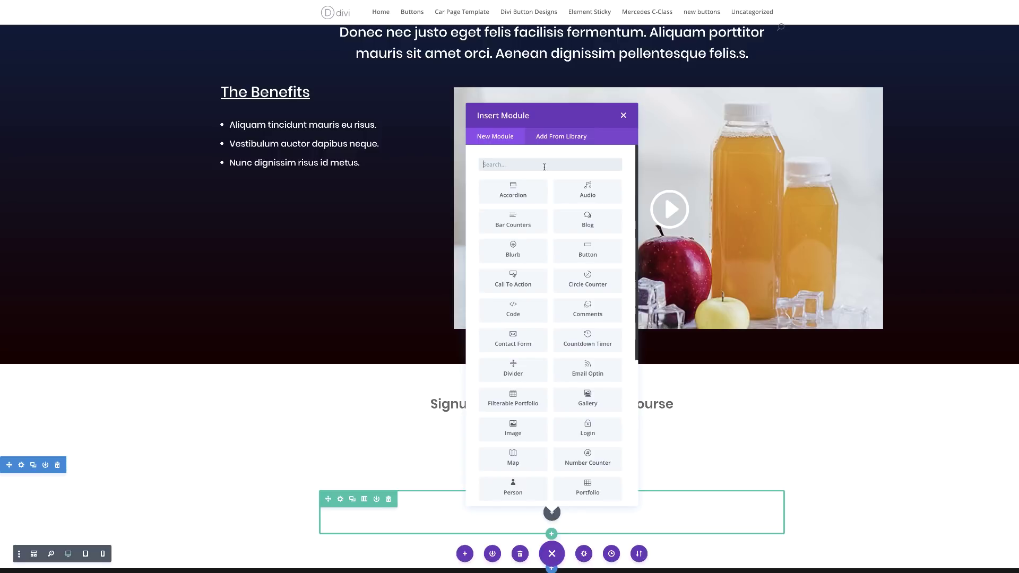
{"action": "left_click", "coordinate": [533, 200]}
Style the accordion's body text in Poppins, left-aligned, at 16px.
{"action": "scroll", "coordinate": [526, 192], "scroll_direction": "down", "scroll_amount": 1}
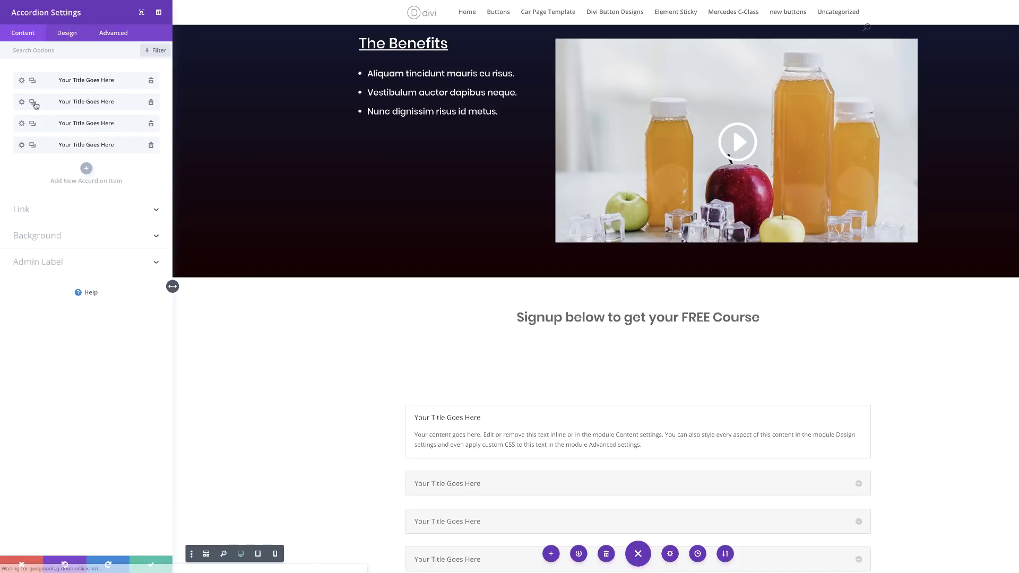
{"action": "scroll", "coordinate": [391, 352], "scroll_direction": "down", "scroll_amount": 2}
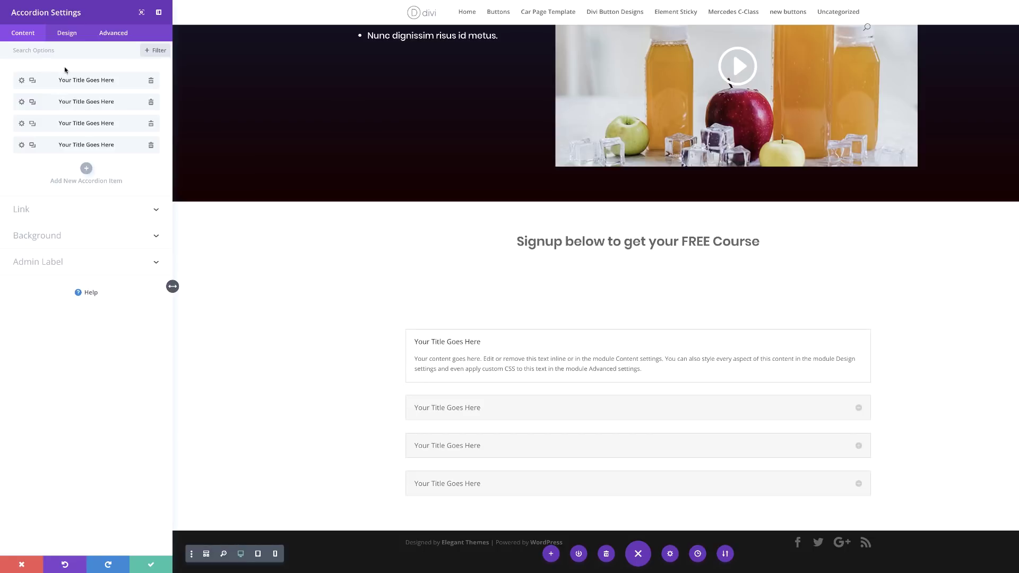
{"action": "left_click", "coordinate": [67, 34]}
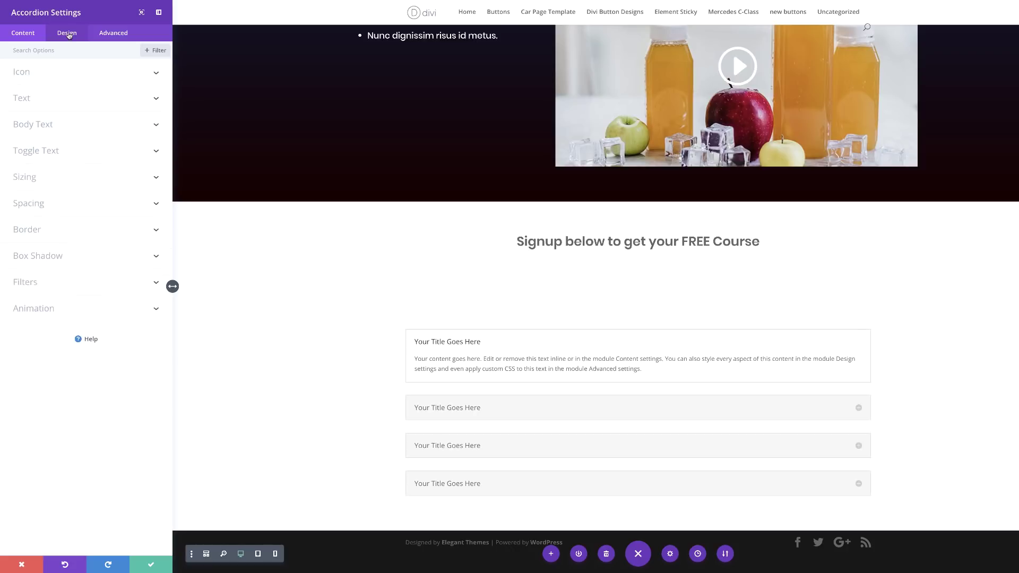
{"action": "left_click", "coordinate": [30, 99]}
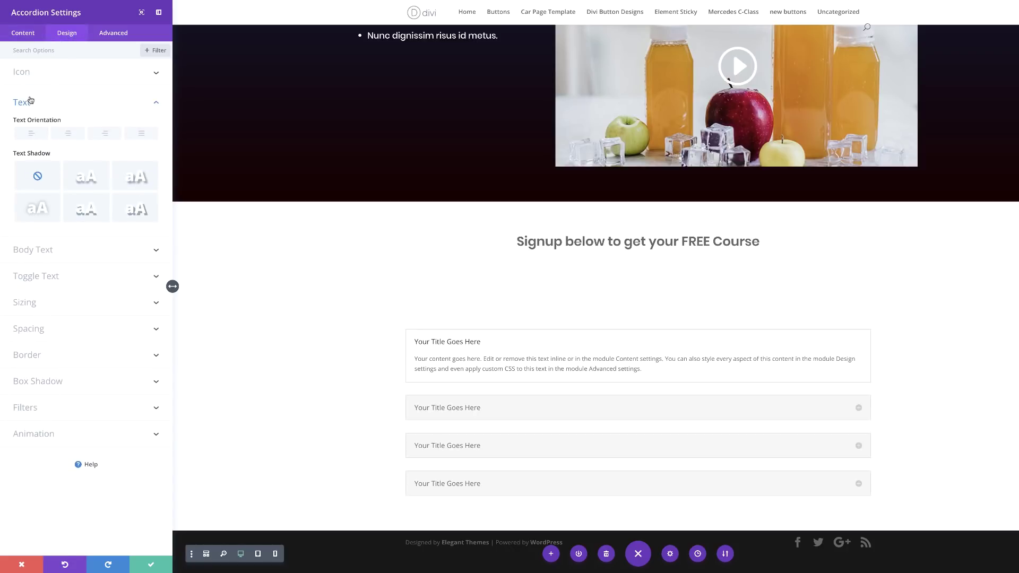
{"action": "left_click", "coordinate": [56, 251]}
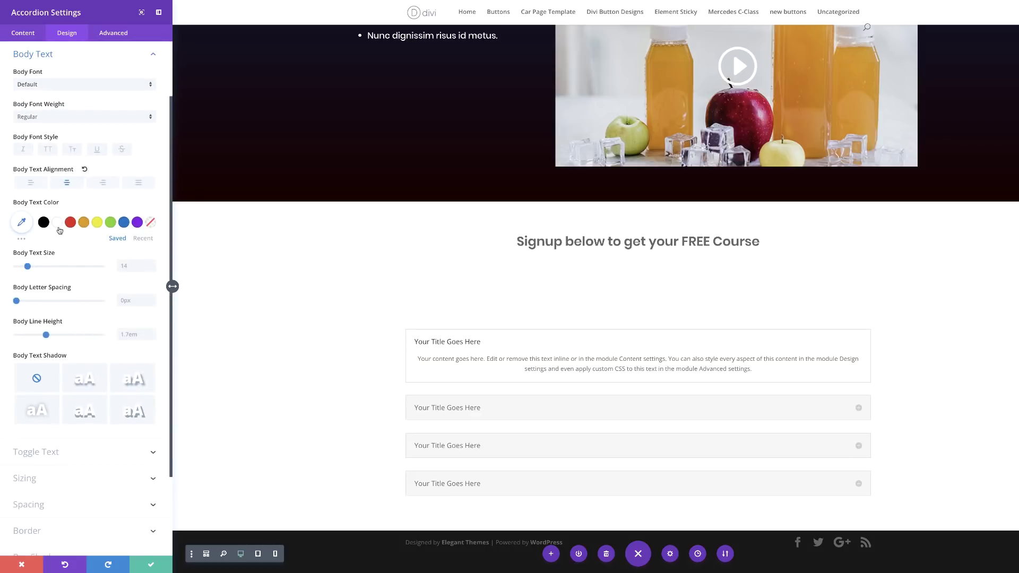
{"action": "left_click", "coordinate": [54, 88]}
{"action": "left_click", "coordinate": [54, 56]}
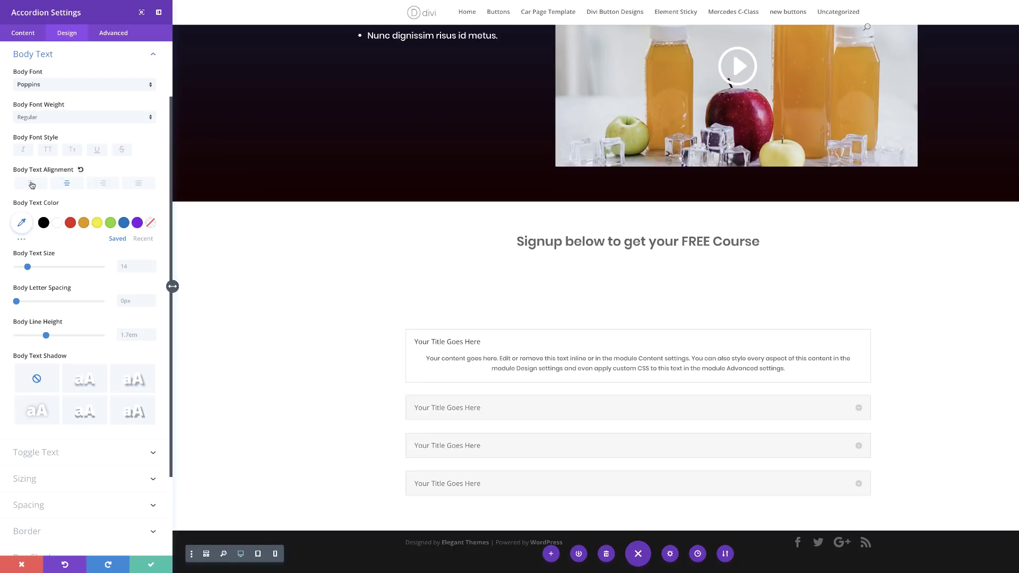
{"action": "left_click", "coordinate": [32, 184]}
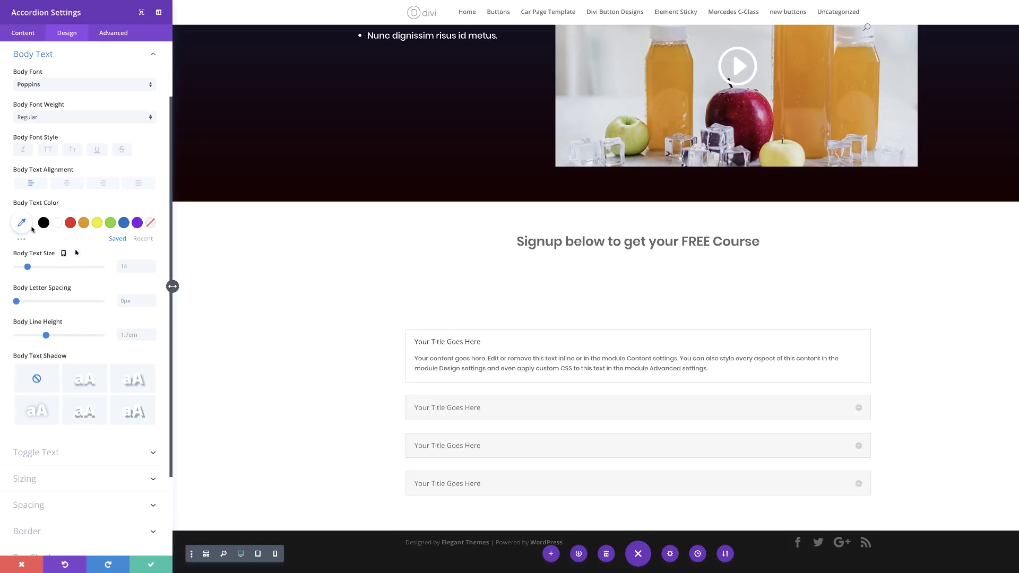
{"action": "left_click_drag", "start_coordinate": [28, 267], "coordinate": [29, 268]}
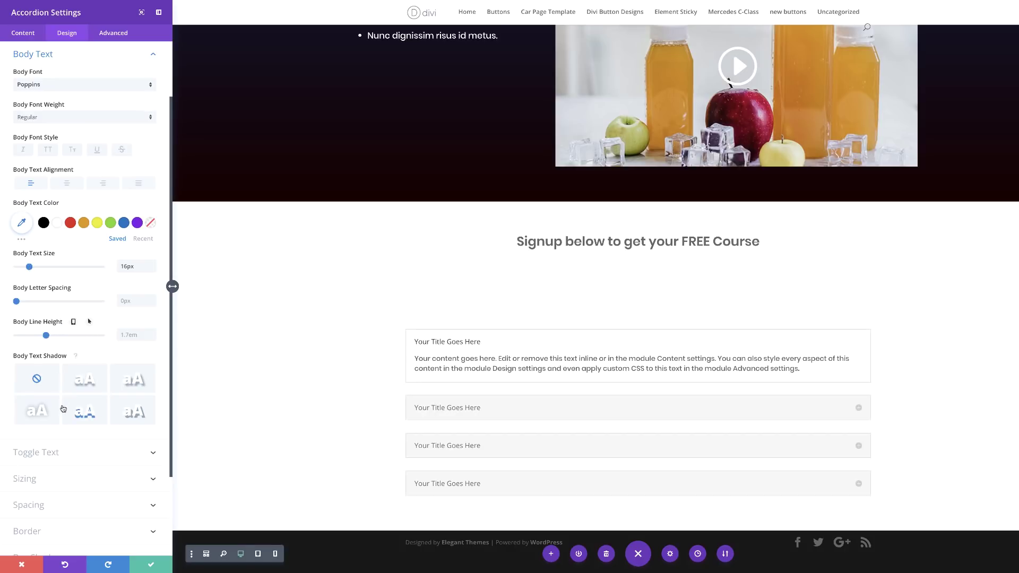
Style the accordion's toggle titles in Bold Poppins at 20px and make the open toggle's text black.
{"action": "scroll", "coordinate": [65, 461], "scroll_direction": "down", "scroll_amount": 5}
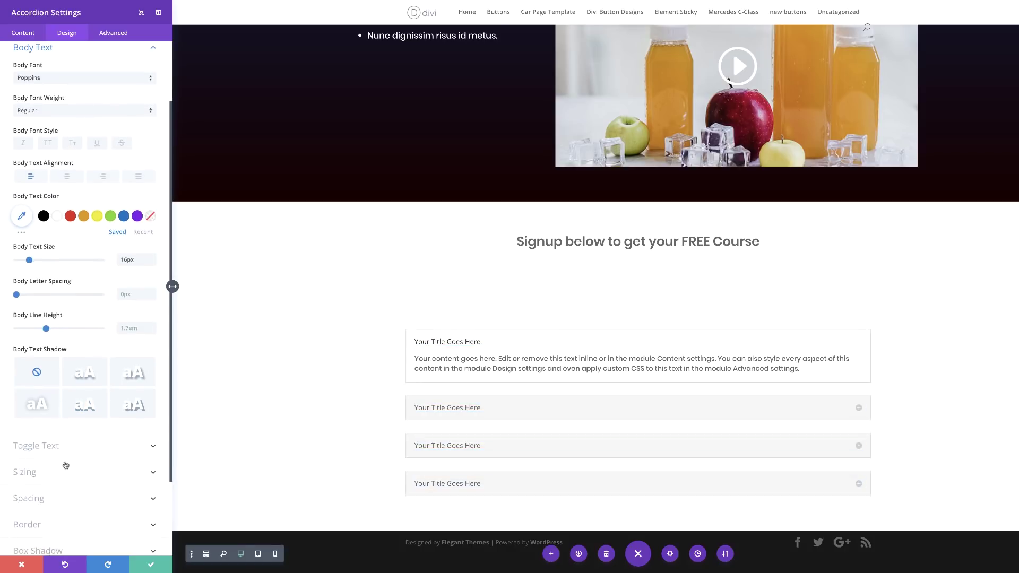
{"action": "left_click", "coordinate": [48, 347]}
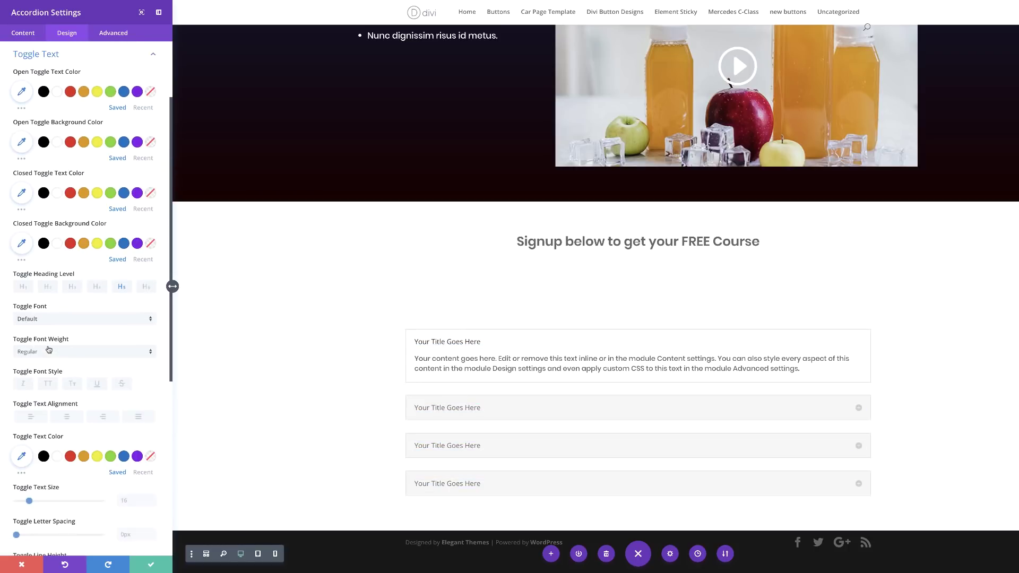
{"action": "left_click", "coordinate": [46, 93]}
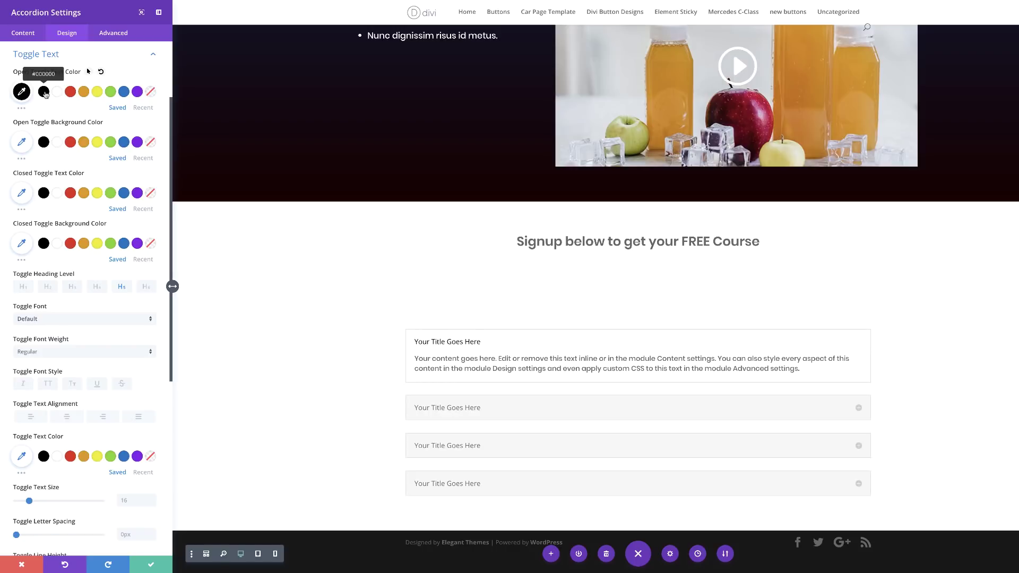
{"action": "left_click_drag", "start_coordinate": [29, 500], "coordinate": [32, 500]}
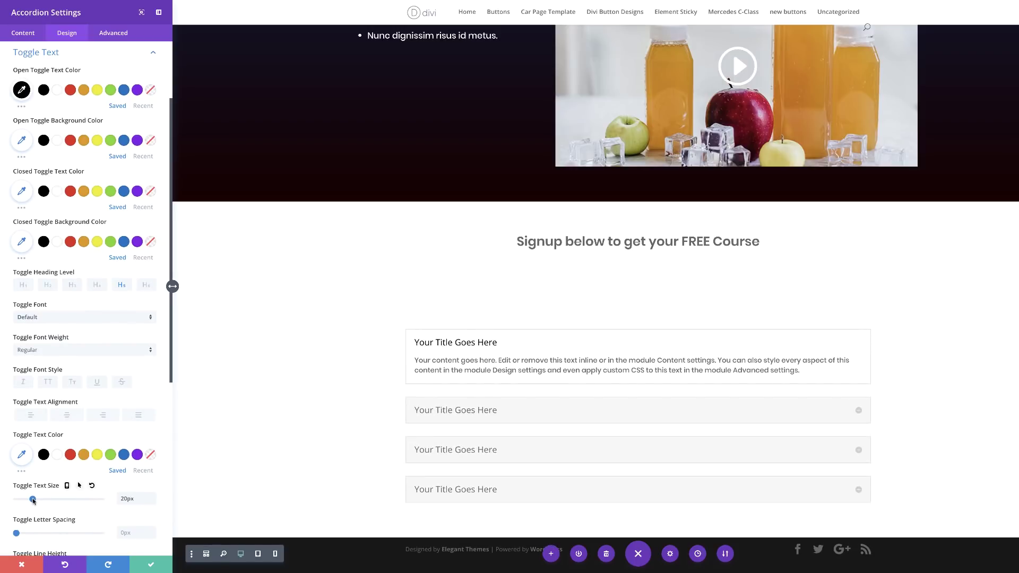
{"action": "left_click", "coordinate": [48, 315]}
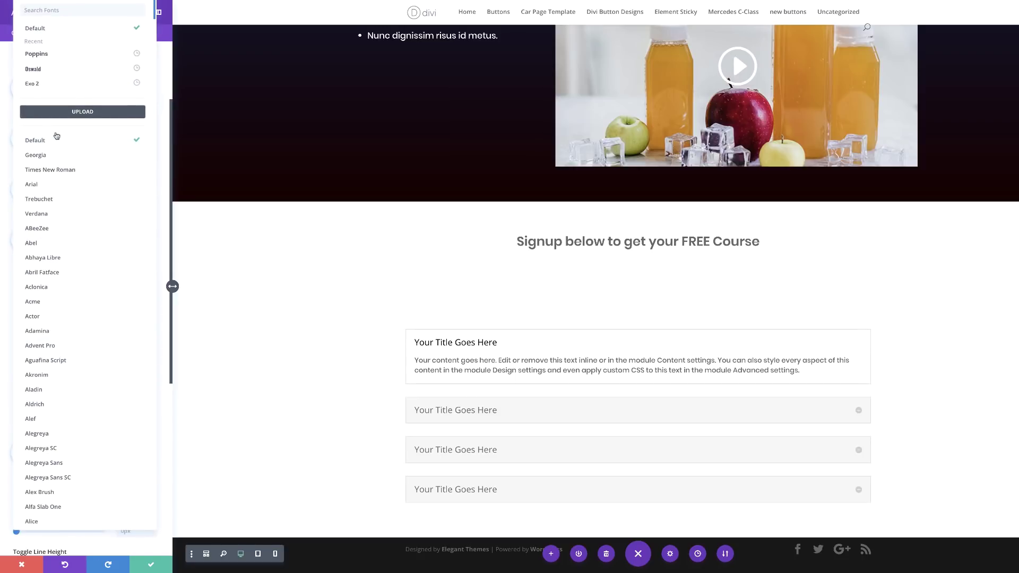
{"action": "left_click", "coordinate": [55, 58]}
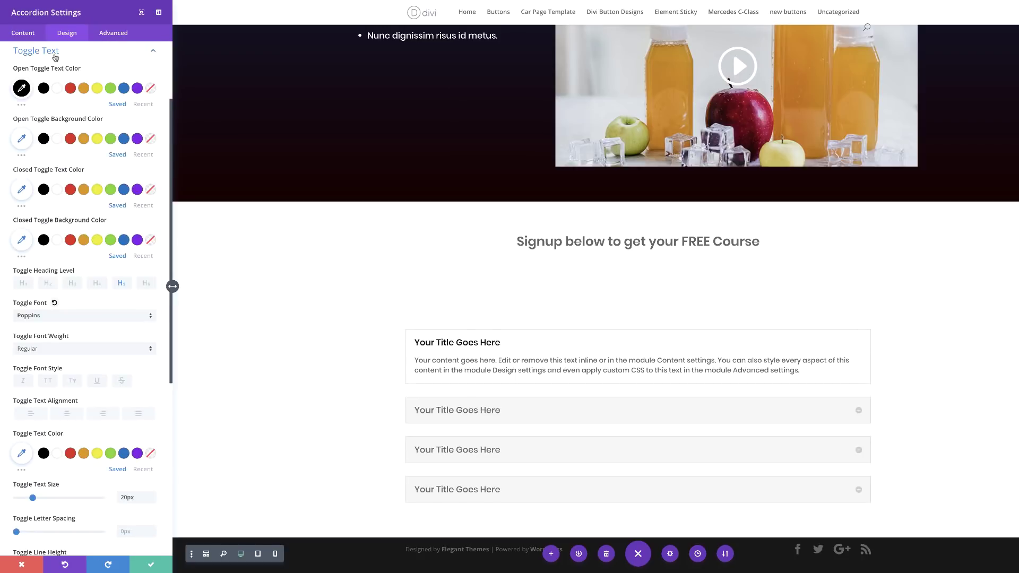
{"action": "left_click", "coordinate": [47, 350]}
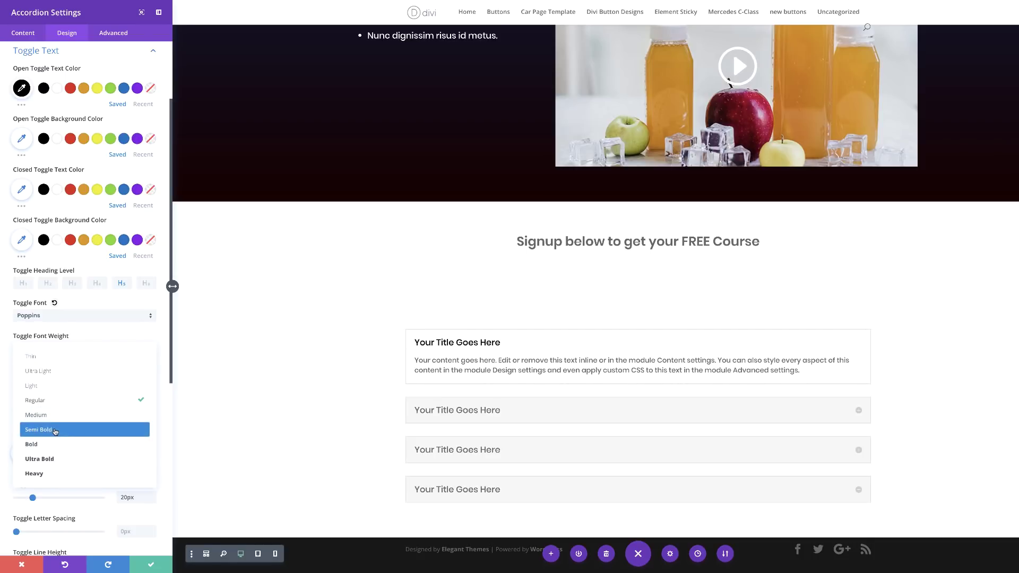
{"action": "left_click", "coordinate": [58, 444]}
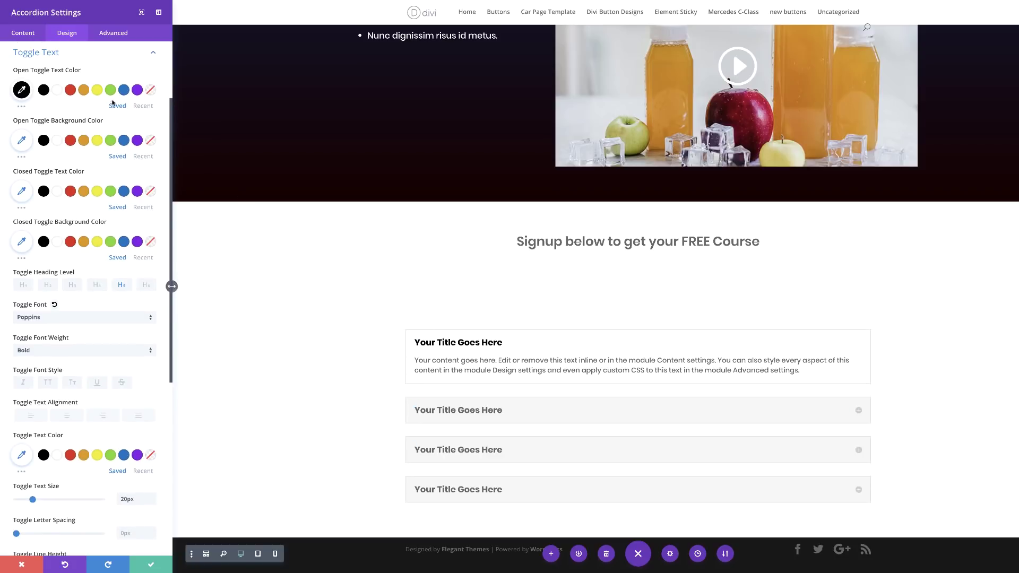
Change the accordion's open toggle text color to grey #878787 and save the module.
{"action": "left_click", "coordinate": [22, 90]}
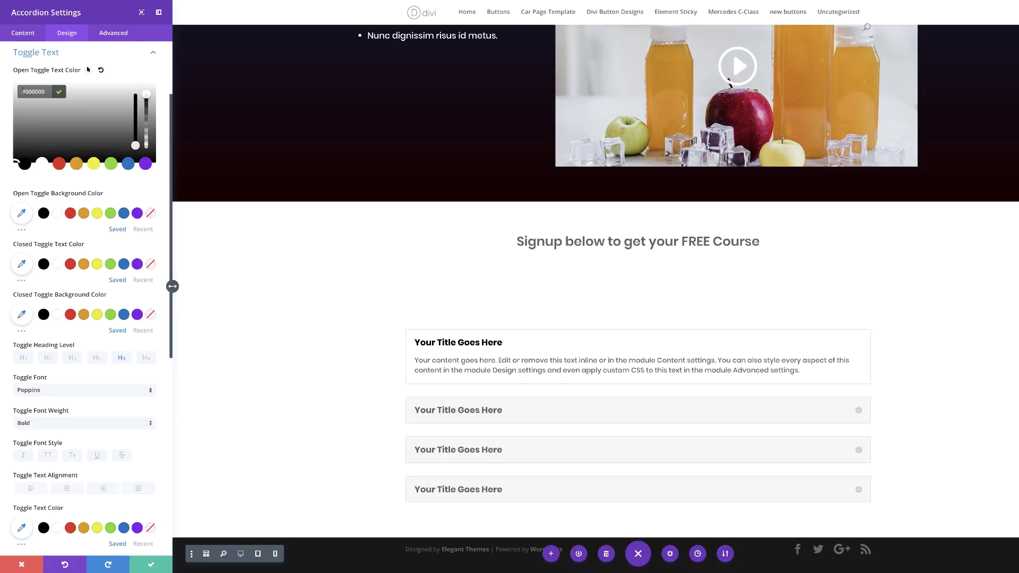
{"action": "left_click", "coordinate": [36, 119]}
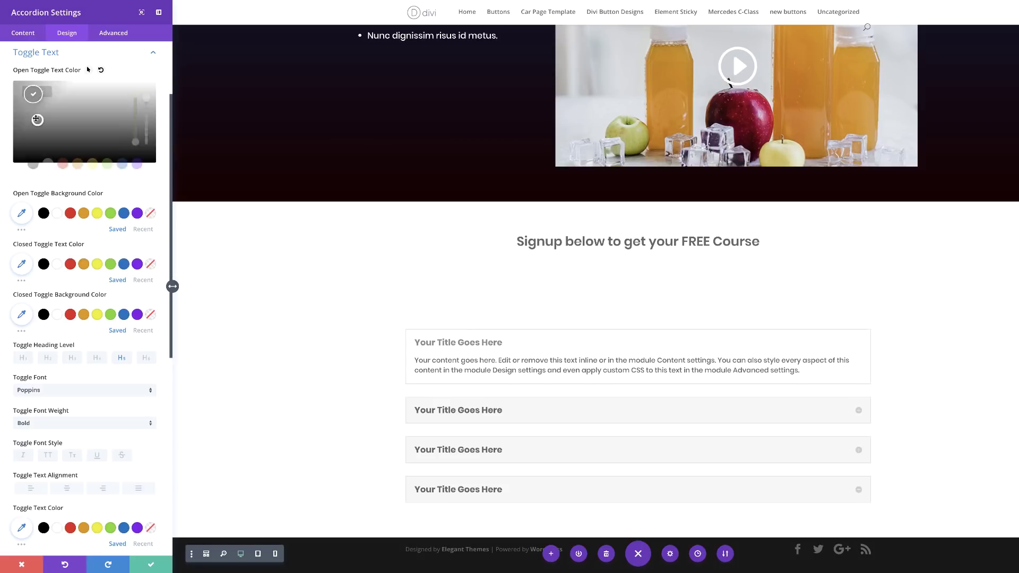
{"action": "mouse_move", "coordinate": [36, 120]}
{"action": "left_mouse_down"}
{"action": "mouse_move", "coordinate": [35, 130]}
{"action": "mouse_move", "coordinate": [21, 121]}
{"action": "left_mouse_up"}
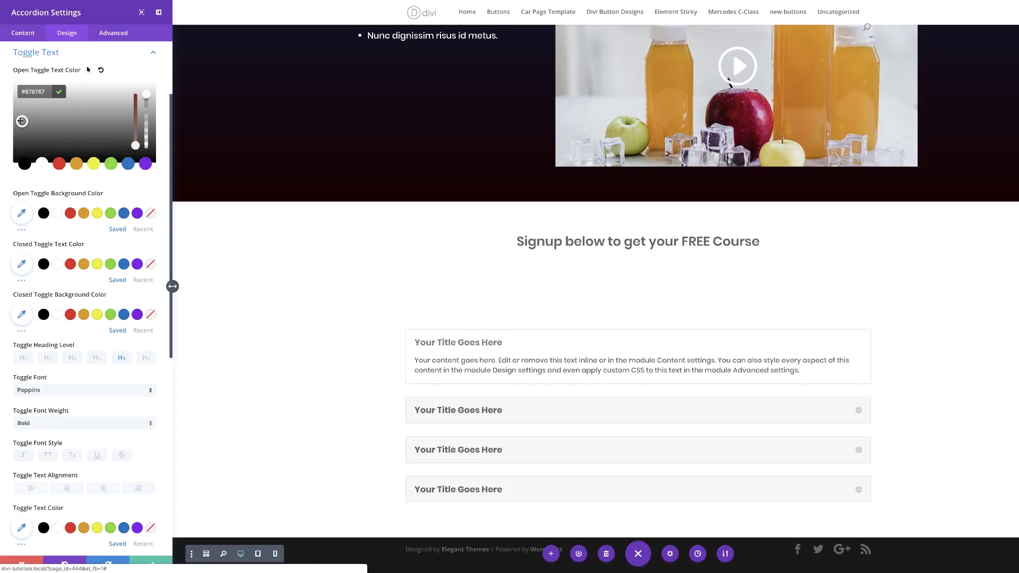
{"action": "left_click", "coordinate": [152, 565]}
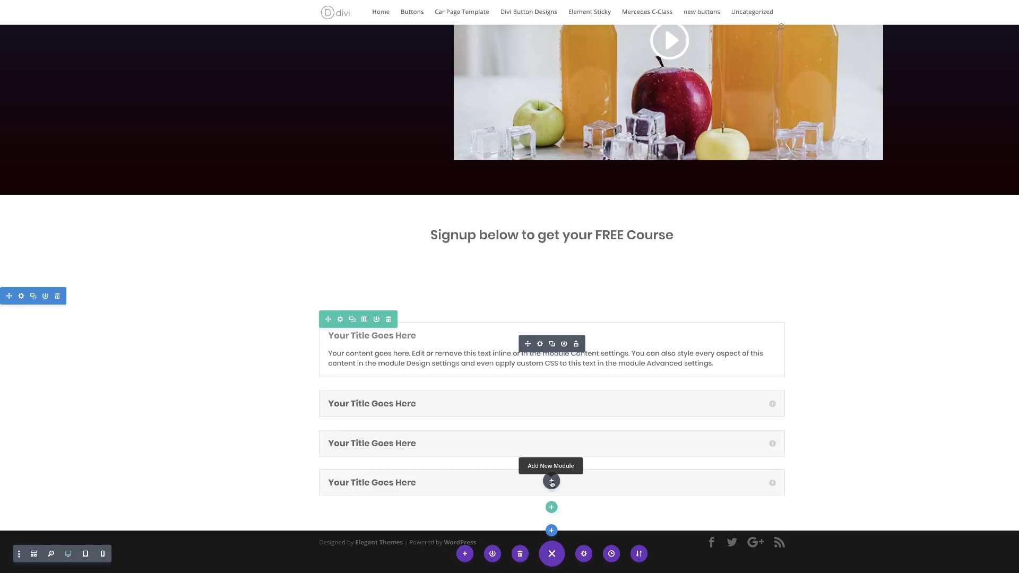
Insert a Text module below the accordion and replace its placeholder content with "FAQ" formatted as Heading 1.
{"action": "left_click", "coordinate": [551, 481]}
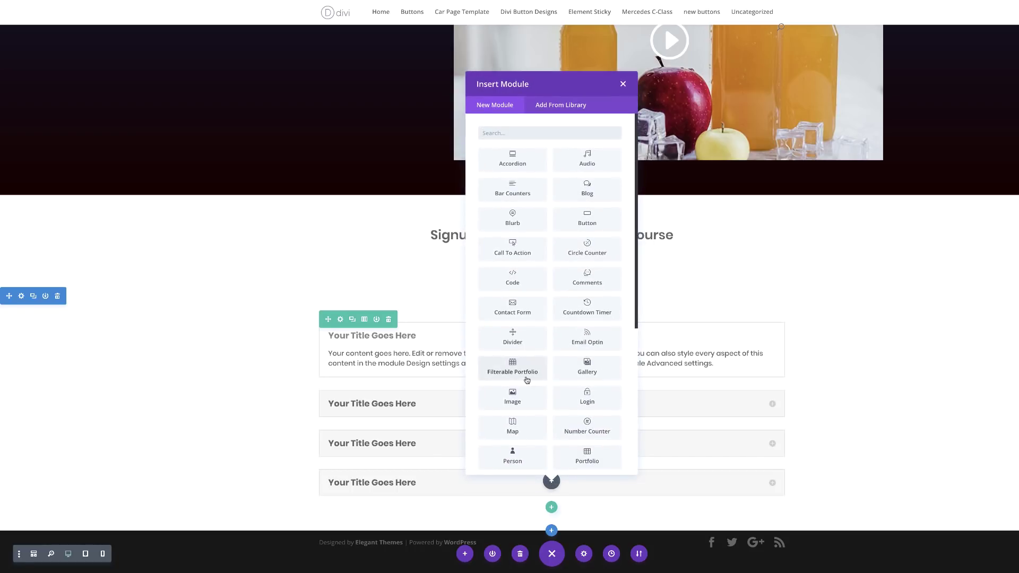
{"action": "type", "text": "text"}
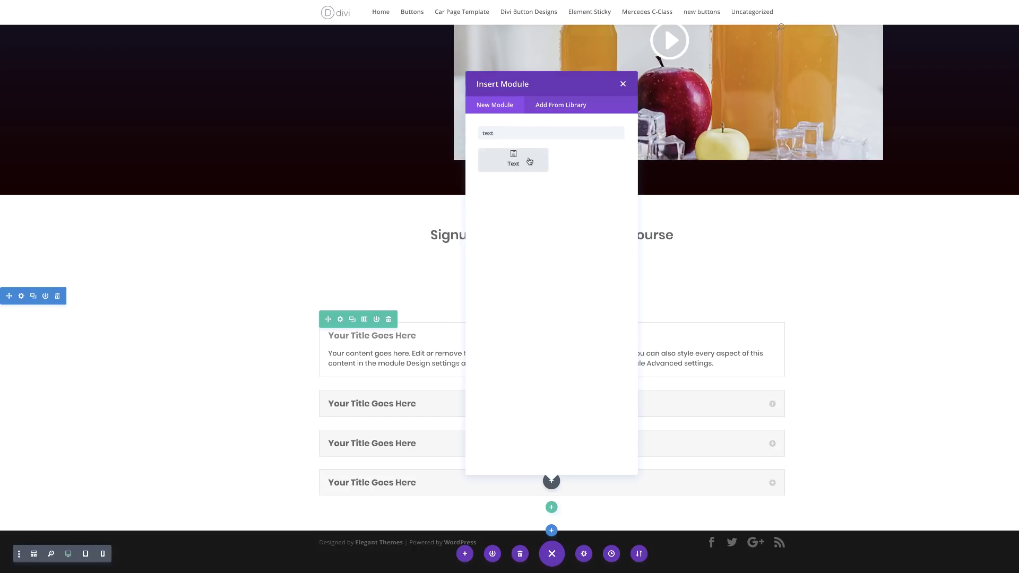
{"action": "left_click", "coordinate": [530, 159]}
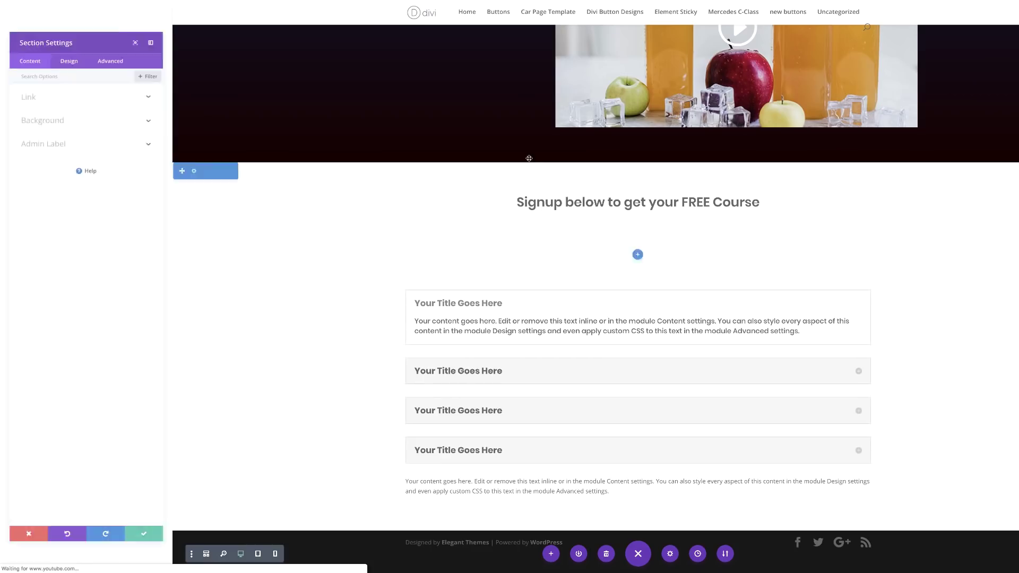
{"action": "left_click_drag", "start_coordinate": [100, 224], "coordinate": [18, 170]}
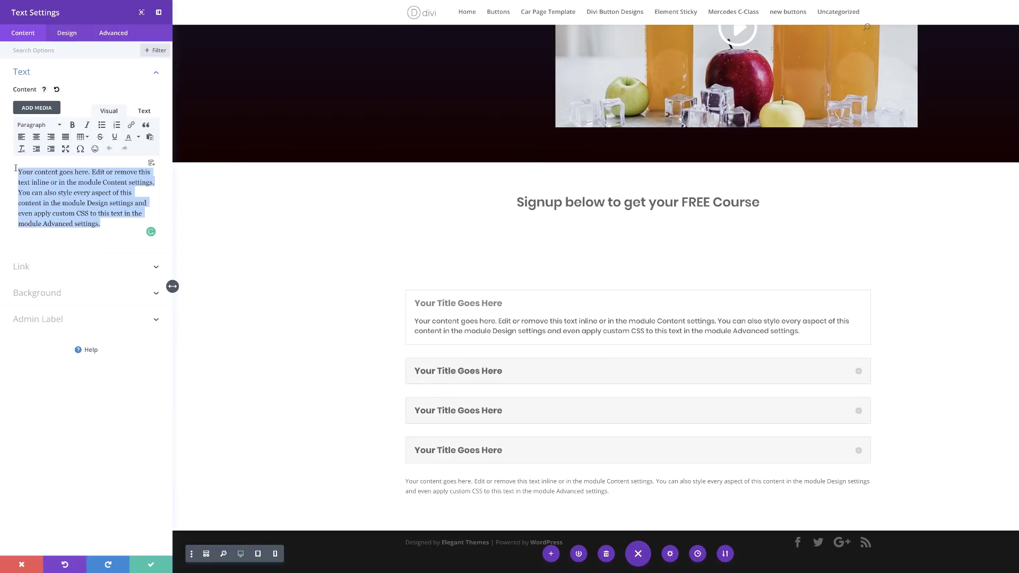
{"action": "type", "text": "FAQ"}
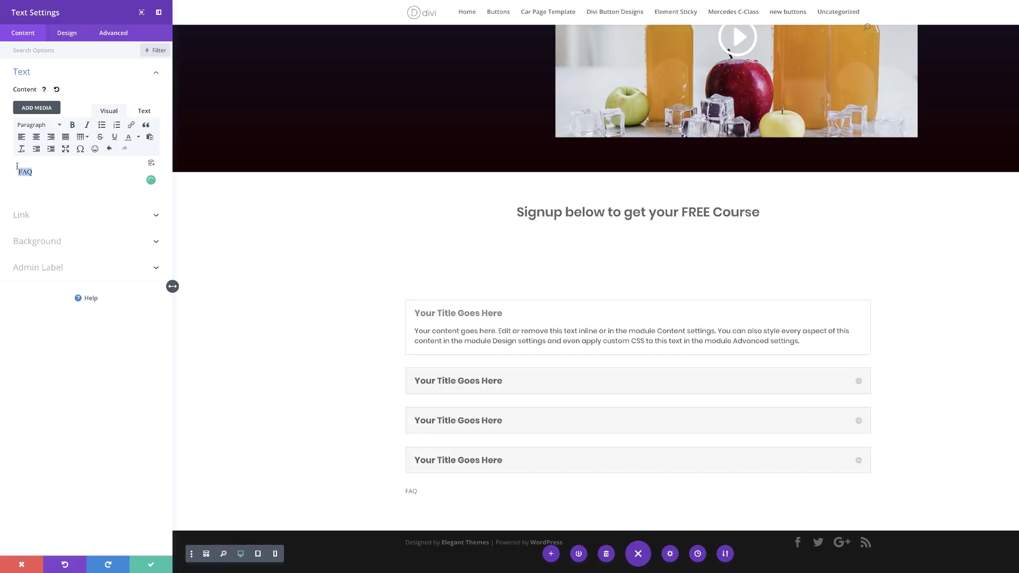
{"action": "left_click", "coordinate": [38, 128]}
{"action": "left_click", "coordinate": [45, 158]}
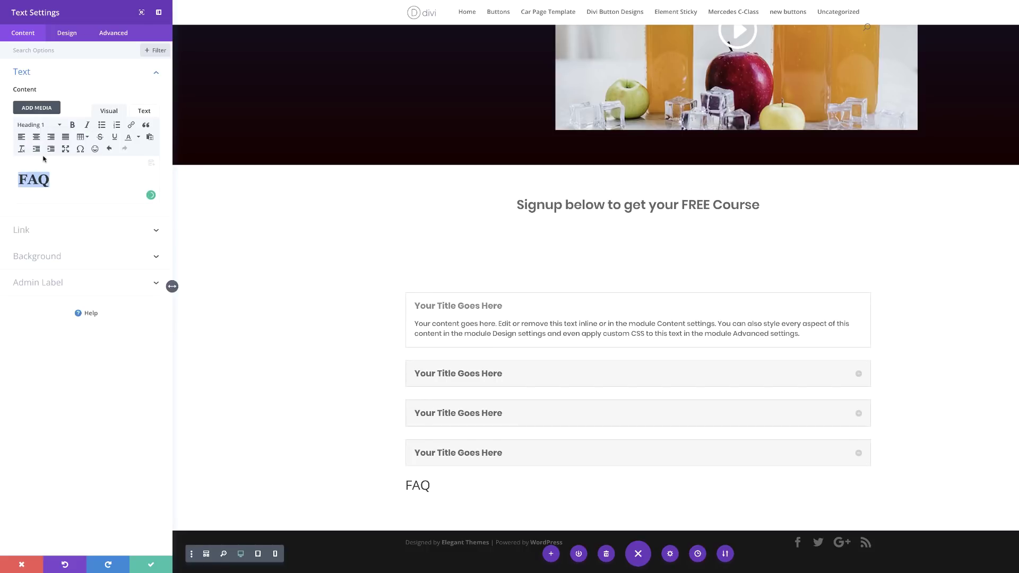
Style the FAQ heading in Ultra Bold Poppins at 38px, save it, and move the module above the accordion.
{"action": "left_click", "coordinate": [73, 35]}
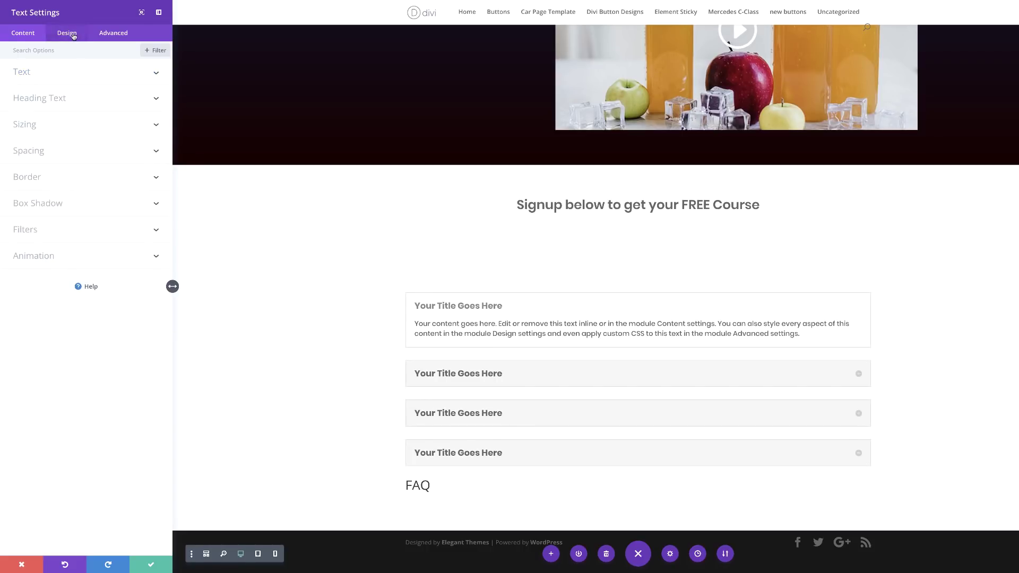
{"action": "left_click", "coordinate": [56, 97]}
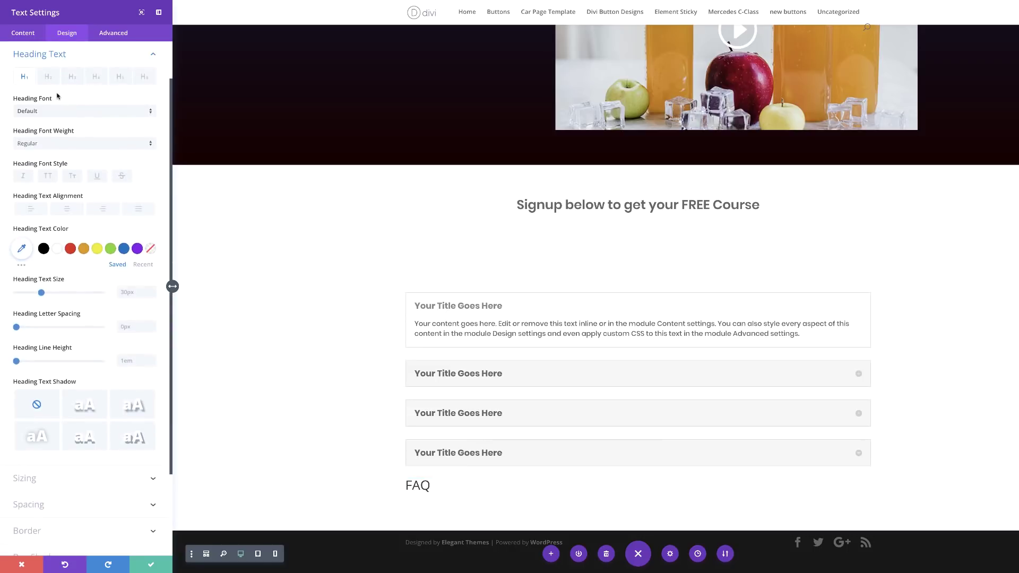
{"action": "left_click", "coordinate": [57, 111]}
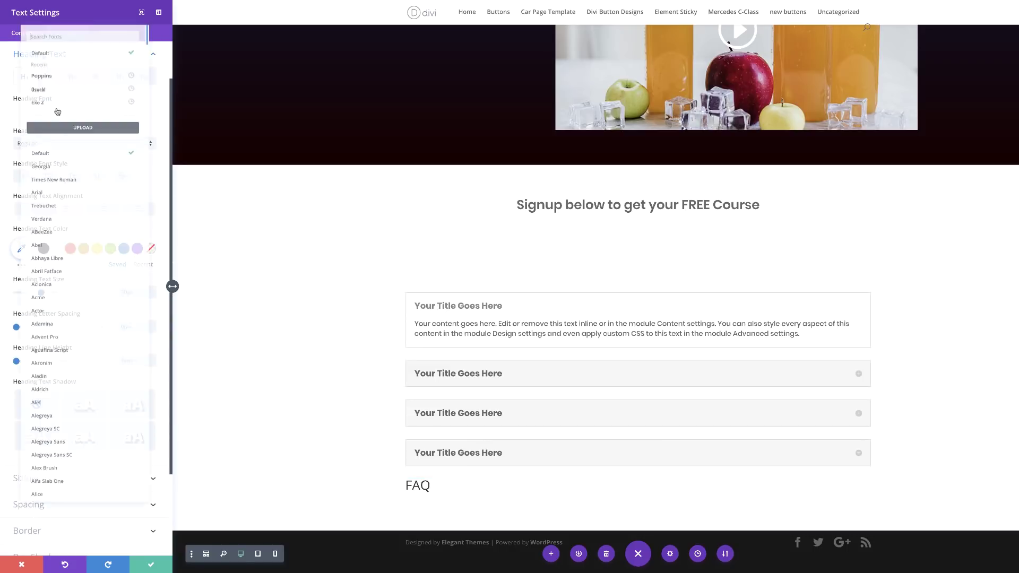
{"action": "left_click", "coordinate": [49, 56]}
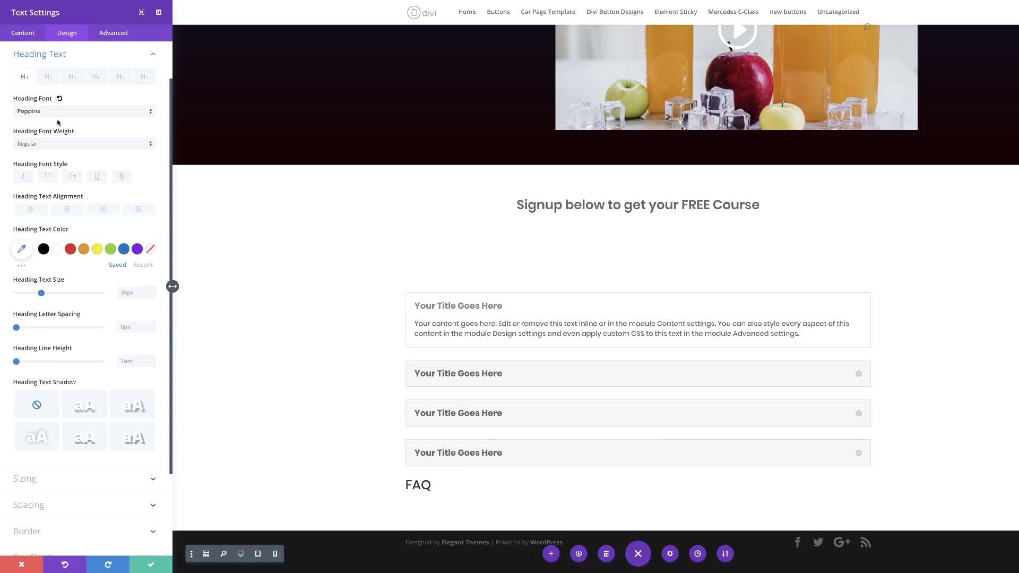
{"action": "left_click", "coordinate": [59, 144]}
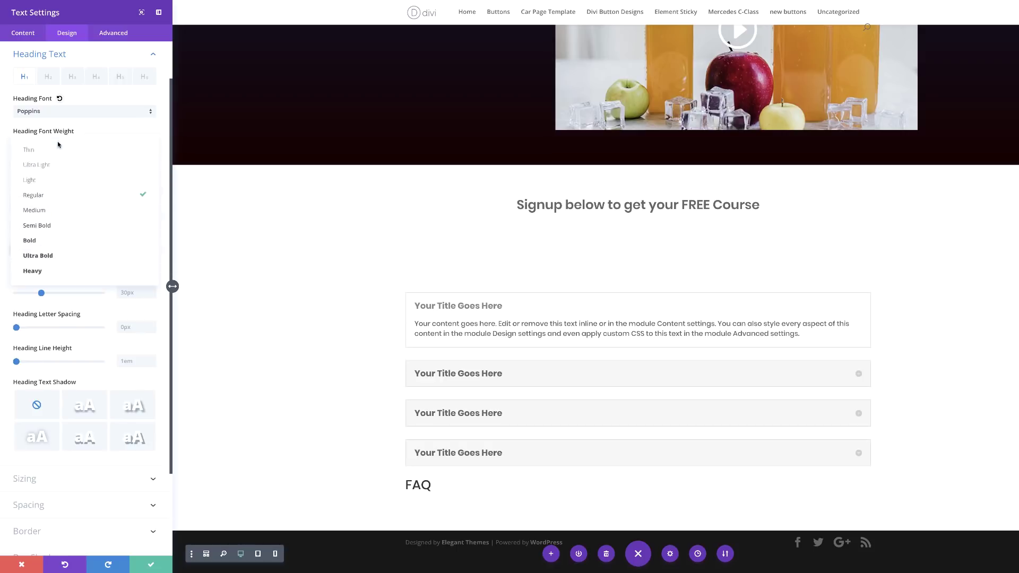
{"action": "left_click", "coordinate": [61, 254]}
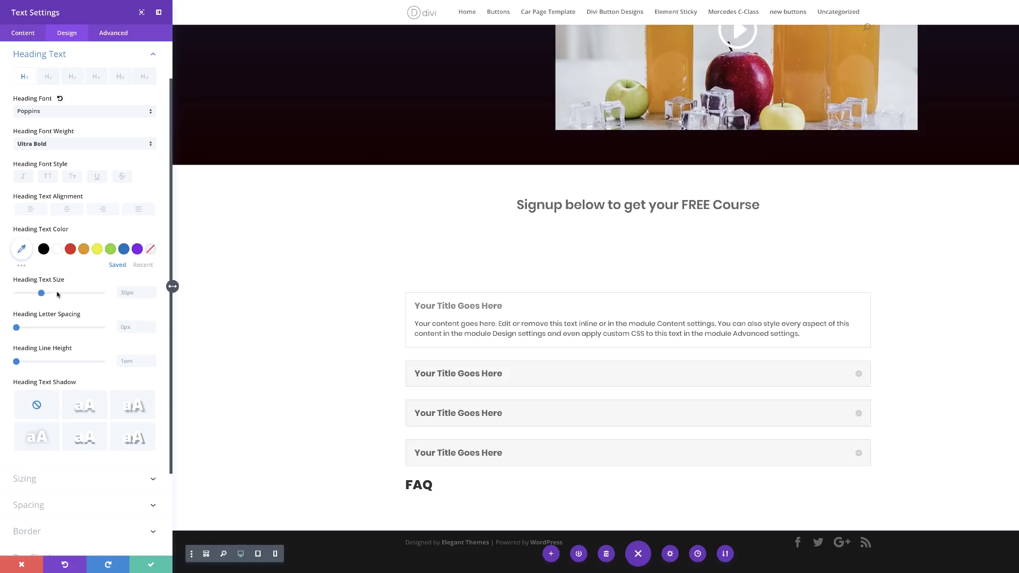
{"action": "left_click_drag", "start_coordinate": [42, 294], "coordinate": [49, 296]}
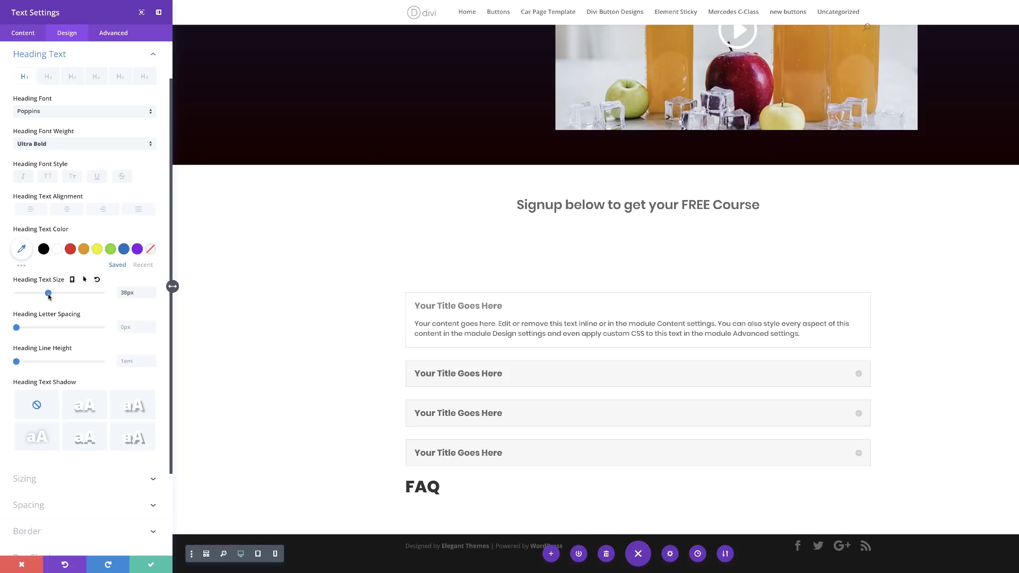
{"action": "left_click", "coordinate": [152, 565]}
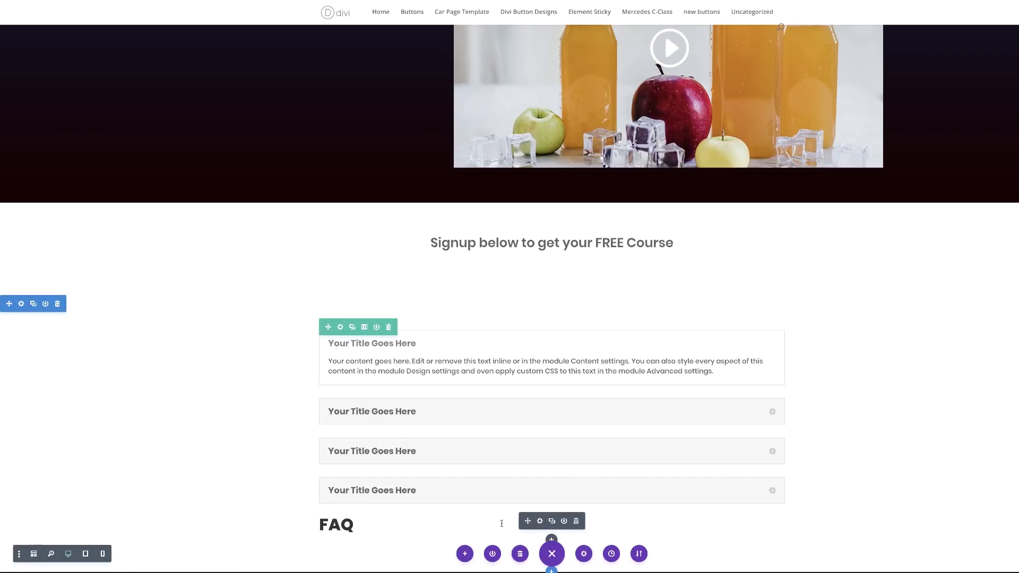
{"action": "left_click_drag", "start_coordinate": [528, 520], "coordinate": [501, 337]}
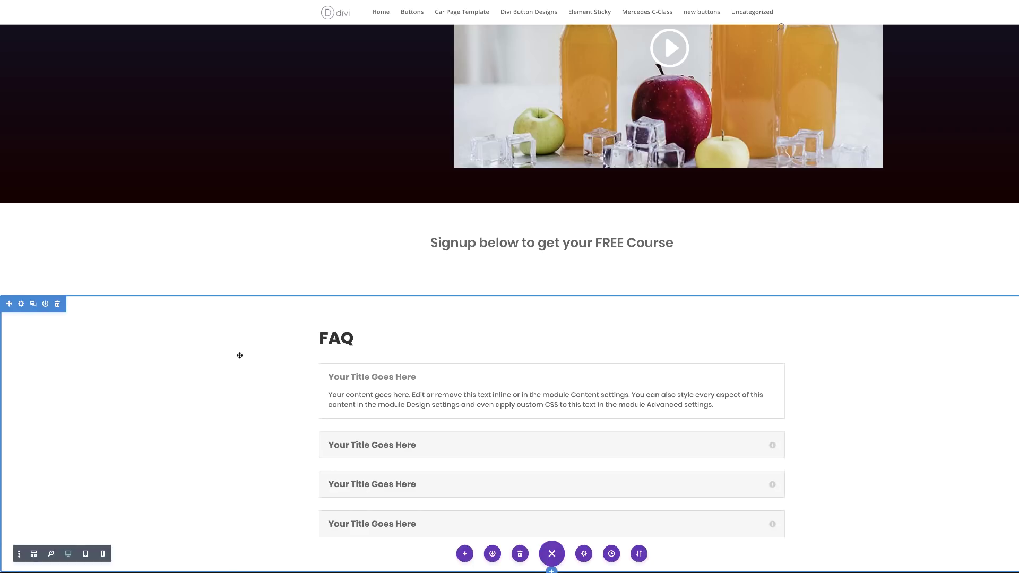
Insert a regular section below the FAQ section, with a three-equal-column row containing a Testimonial module in its first column.
{"action": "scroll", "coordinate": [278, 357], "scroll_direction": "down", "scroll_amount": 1}
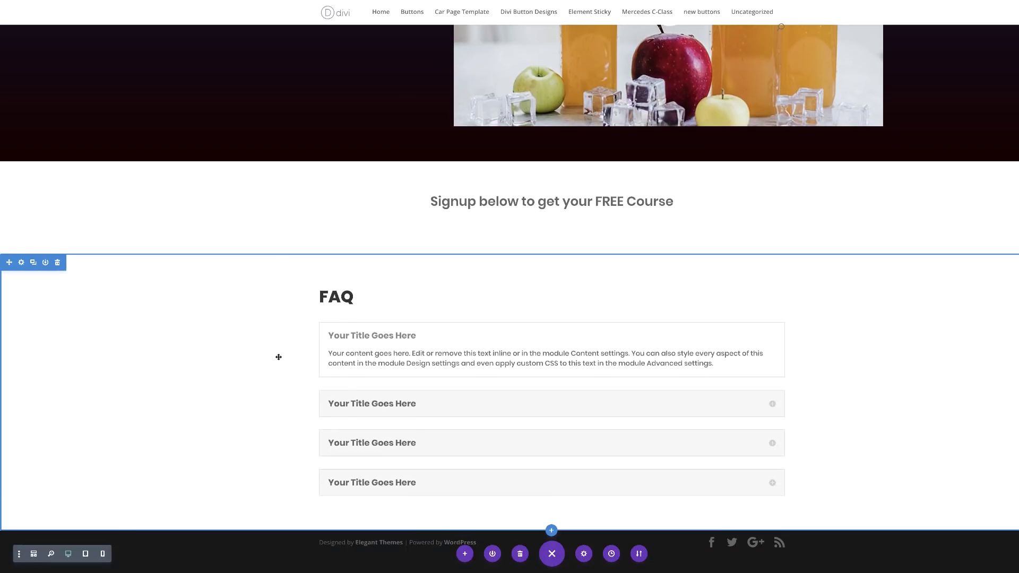
{"action": "left_click", "coordinate": [552, 531]}
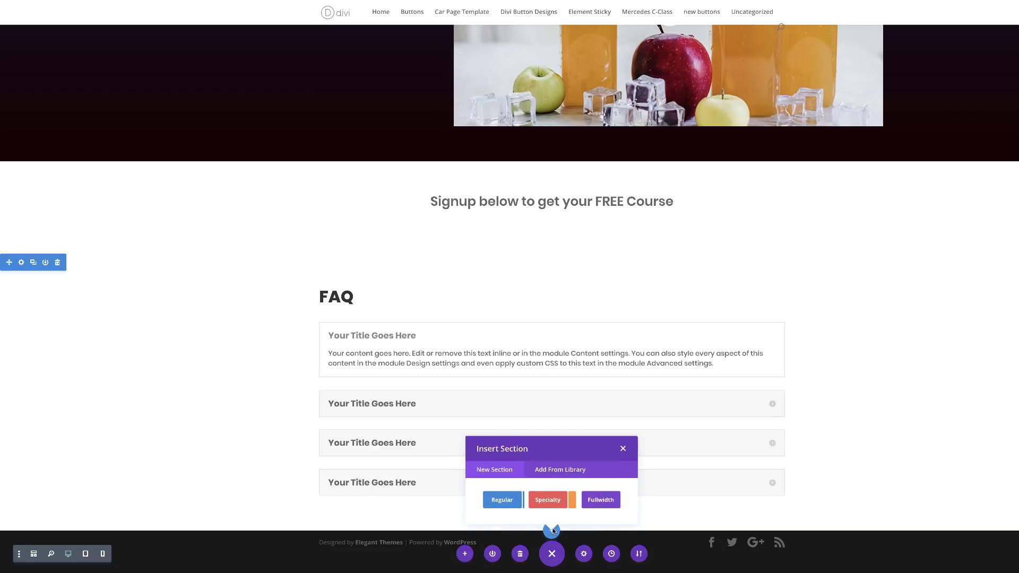
{"action": "left_click", "coordinate": [512, 501]}
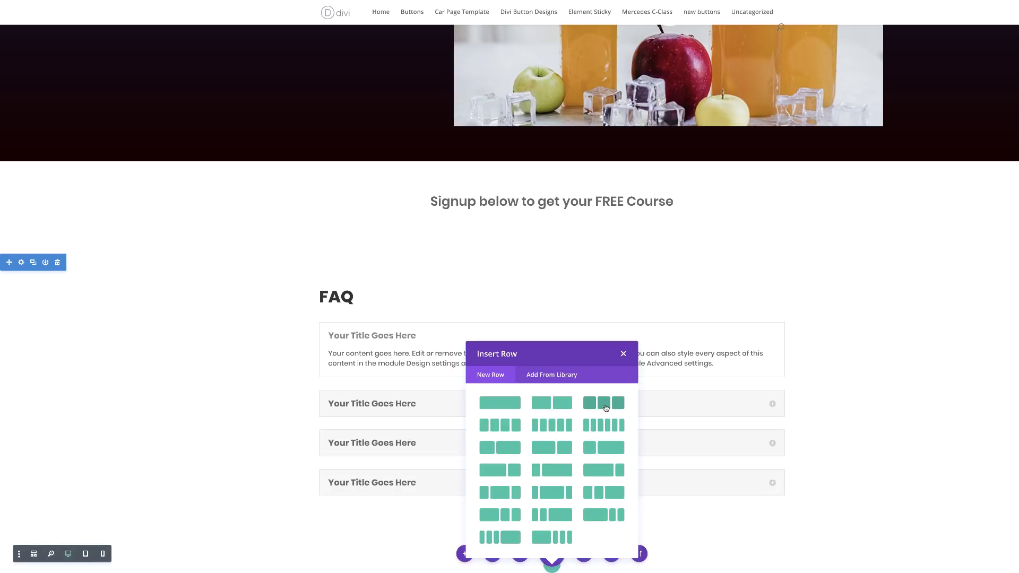
{"action": "left_click", "coordinate": [605, 404]}
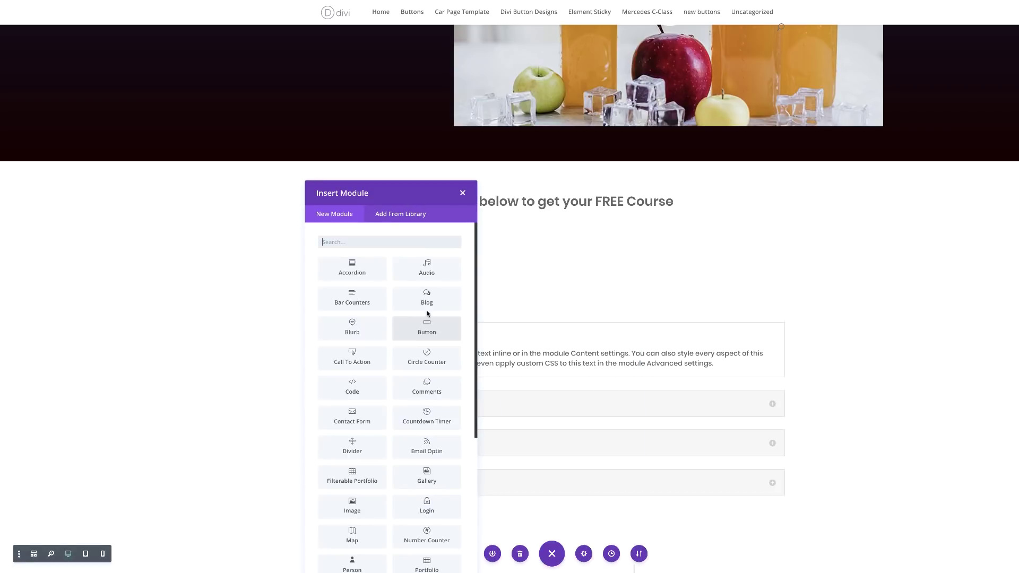
{"action": "scroll", "coordinate": [373, 457], "scroll_direction": "down", "scroll_amount": 4}
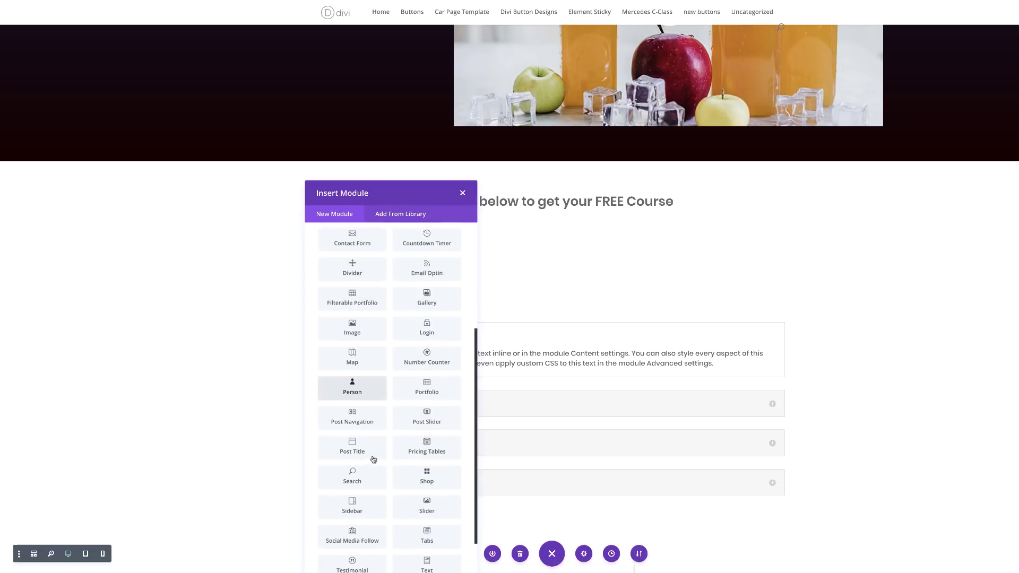
{"action": "scroll", "coordinate": [374, 459], "scroll_direction": "down", "scroll_amount": 1}
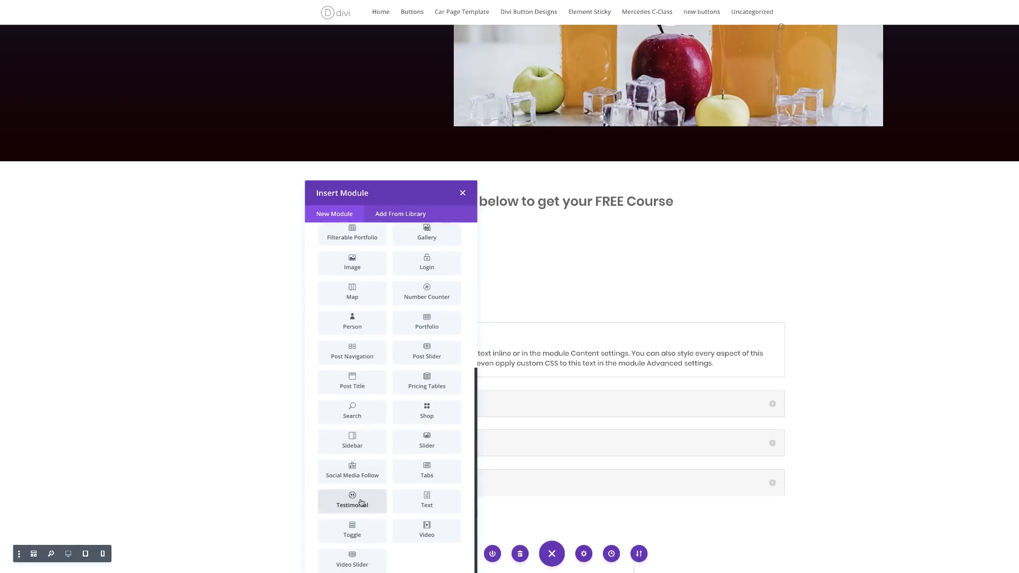
{"action": "left_click", "coordinate": [360, 503]}
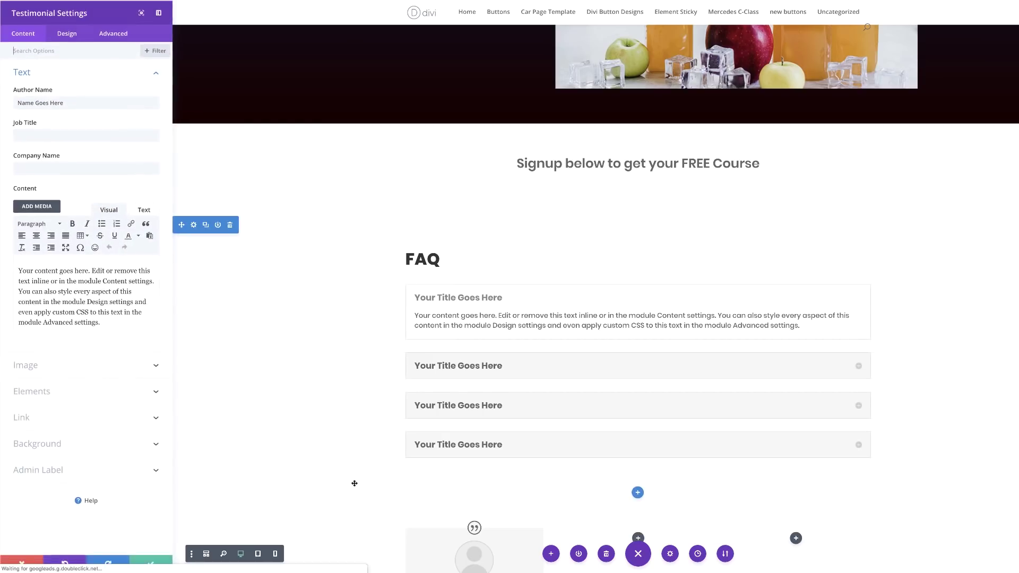
{"action": "scroll", "coordinate": [350, 467], "scroll_direction": "down", "scroll_amount": 5}
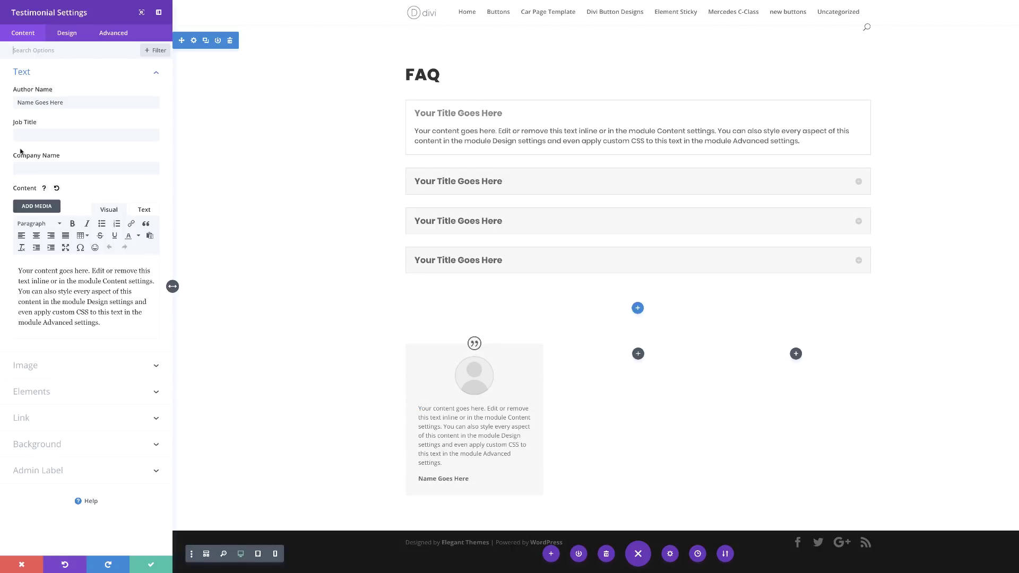
Fill in the testimonial's author name, with job title Entrepreneur and company name Divi University.
{"action": "left_click_drag", "start_coordinate": [64, 102], "coordinate": [11, 103]}
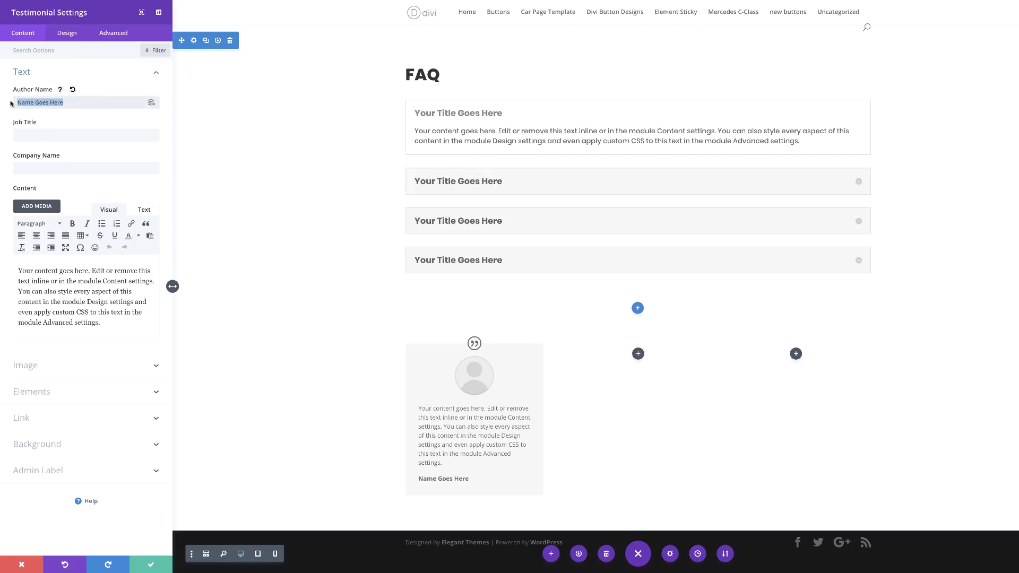
{"action": "type", "text": "Augustine"}
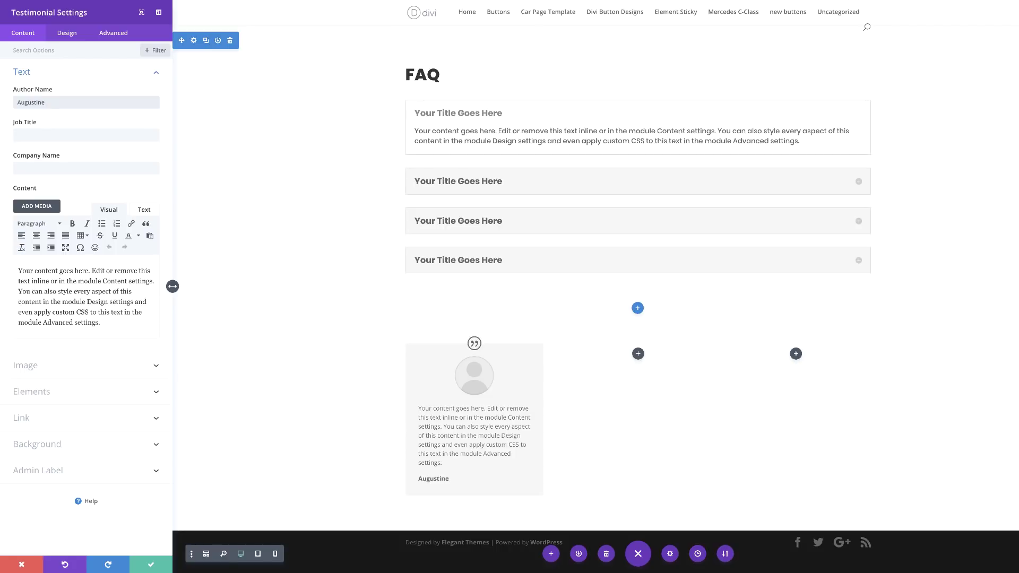
{"action": "left_click", "coordinate": [36, 132]}
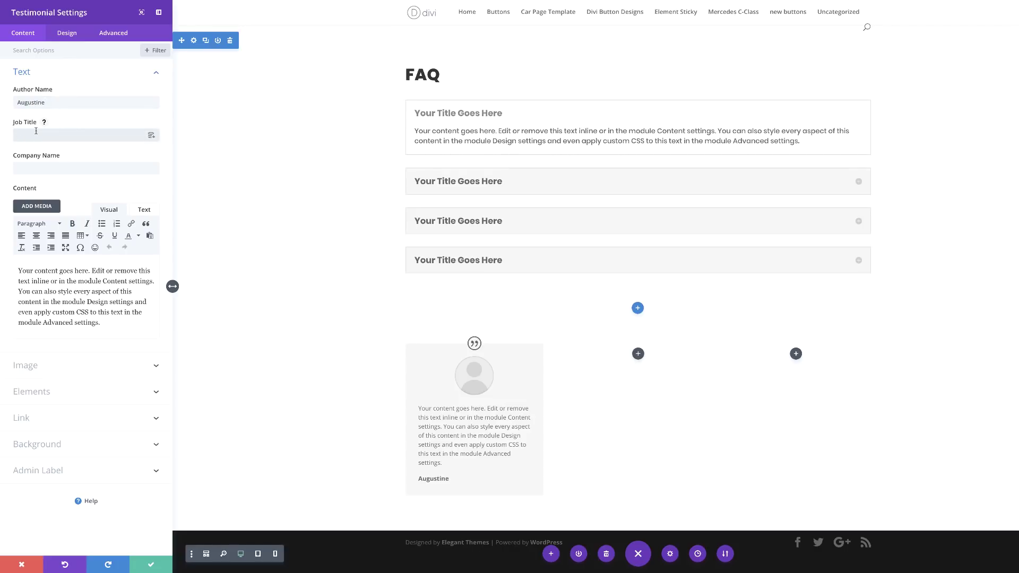
{"action": "type", "text": "Entrepreneur"}
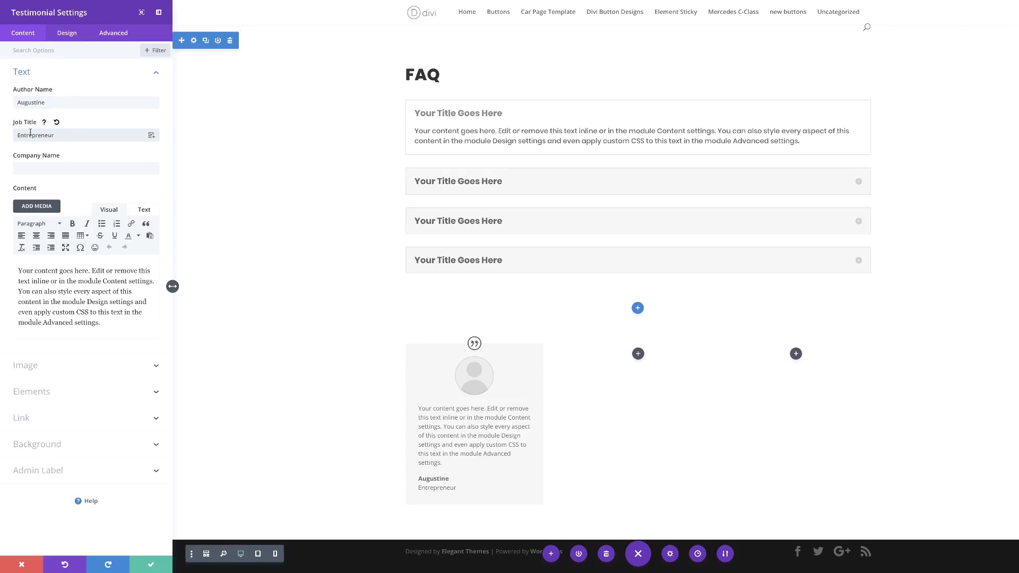
{"action": "key", "text": "Tab"}
{"action": "type", "text": "Divi"}
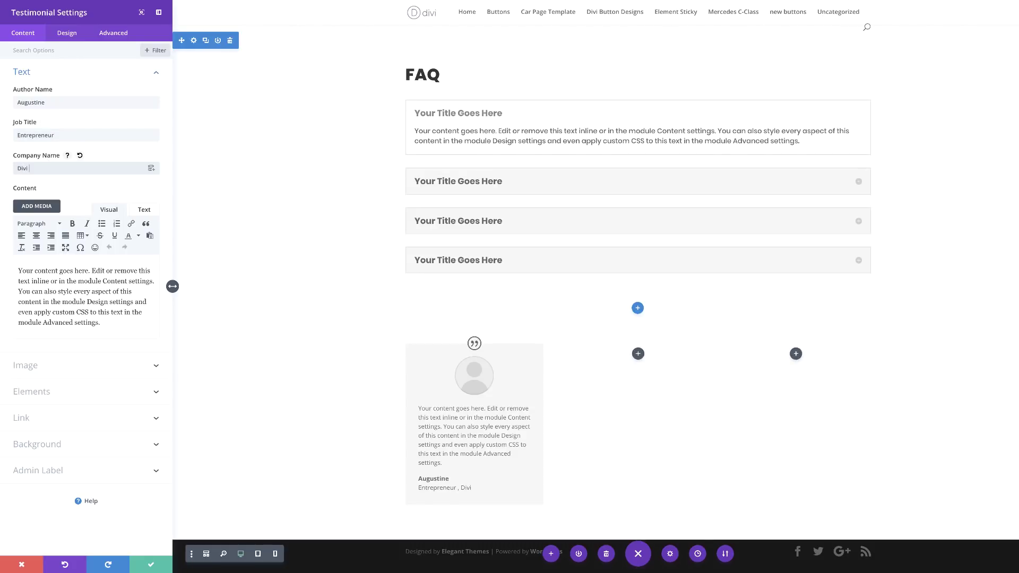
{"action": "type", "text": " University"}
Set the testimonial's portrait image to the media library photo of the man in the purple shirt.
{"action": "left_click", "coordinate": [42, 370]}
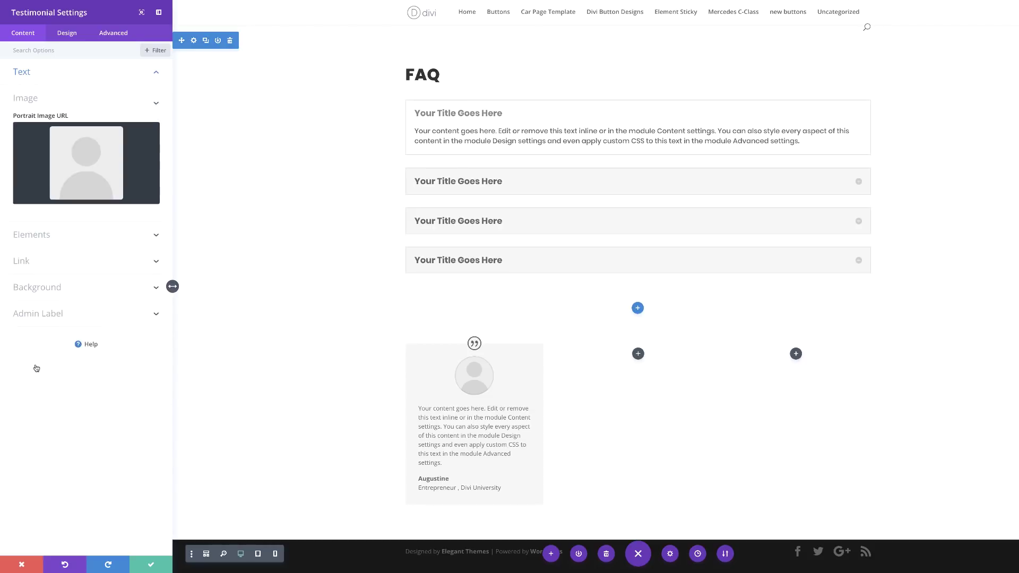
{"action": "left_click", "coordinate": [121, 162]}
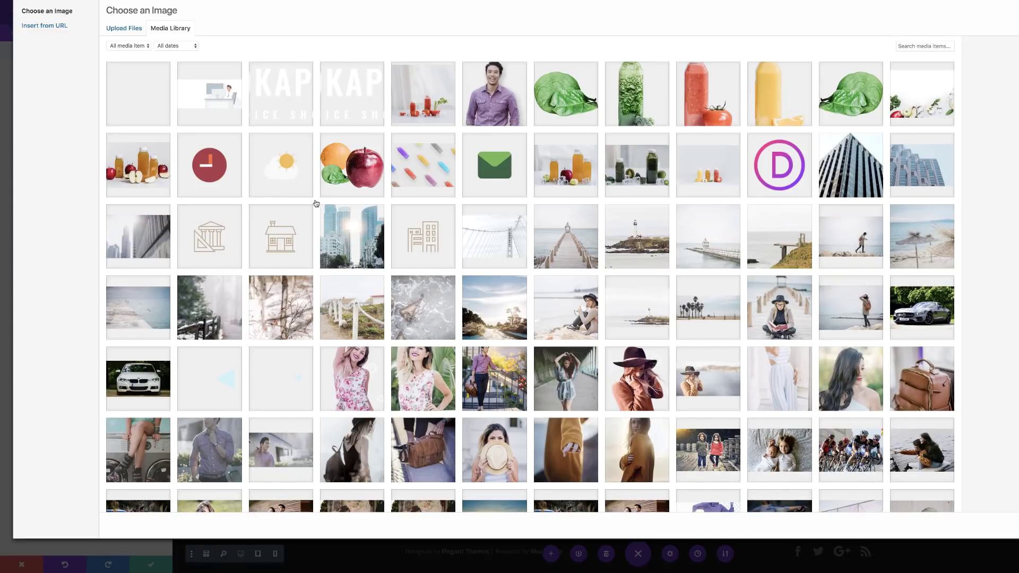
{"action": "scroll", "coordinate": [316, 203], "scroll_direction": "down", "scroll_amount": 3}
{"action": "scroll", "coordinate": [316, 203], "scroll_direction": "down", "scroll_amount": 4}
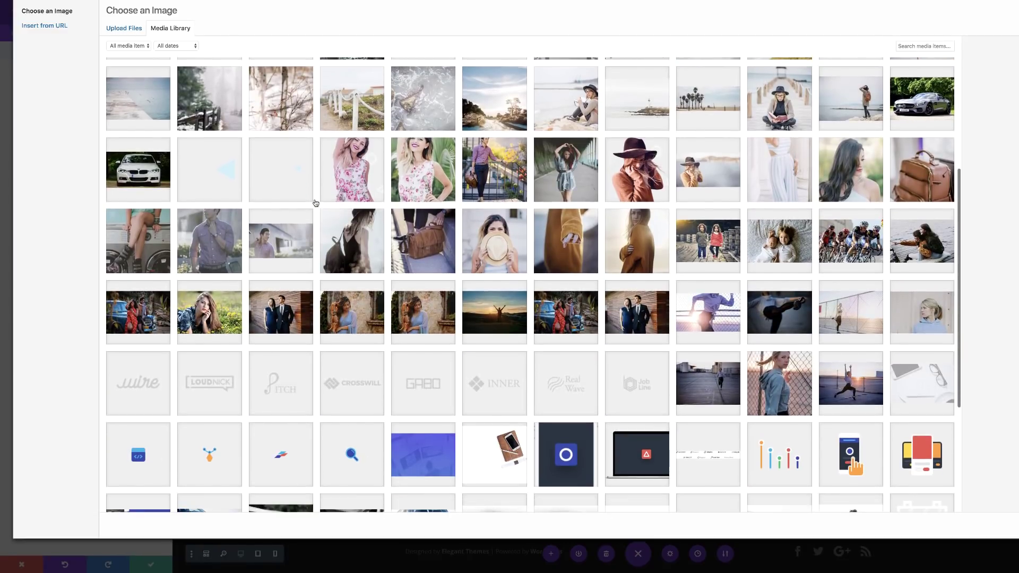
{"action": "scroll", "coordinate": [316, 203], "scroll_direction": "up", "scroll_amount": 7}
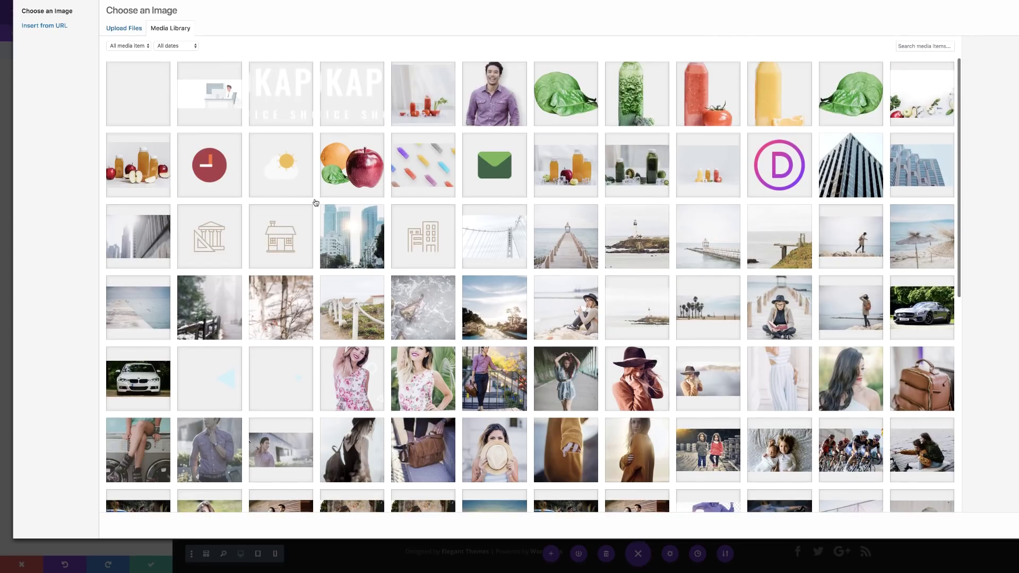
{"action": "left_click", "coordinate": [474, 108]}
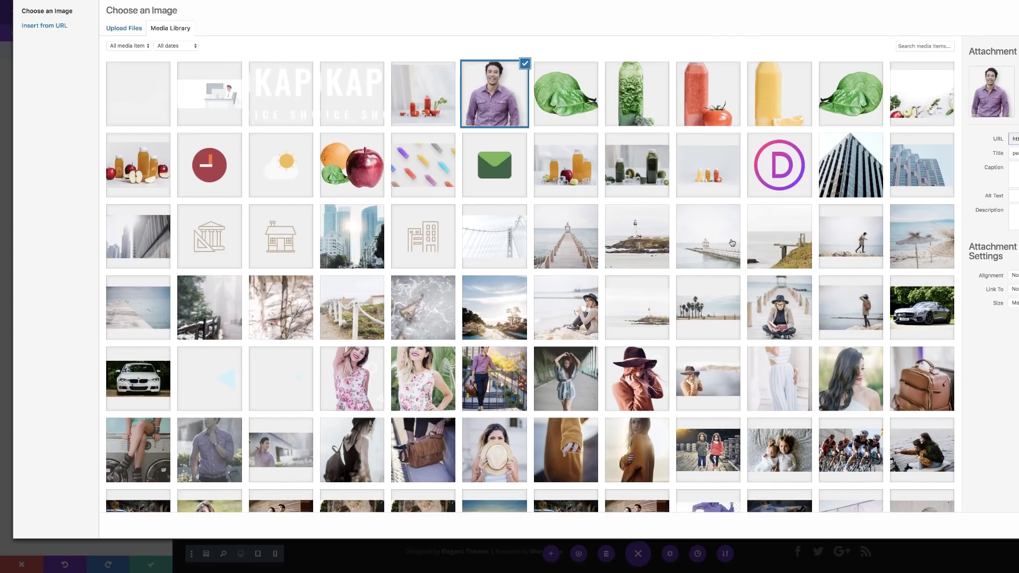
{"action": "left_click", "coordinate": [1018, 525]}
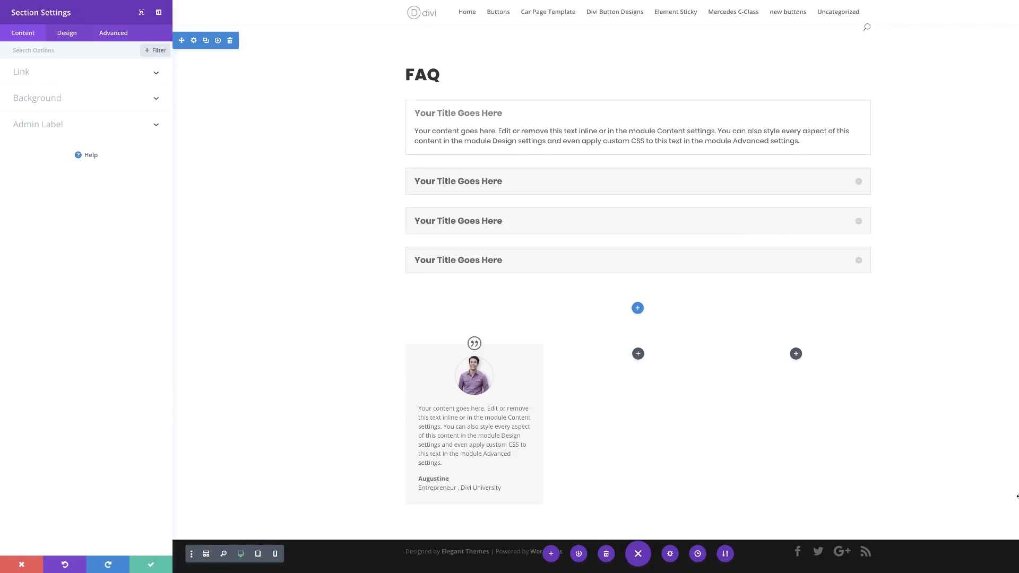
{"action": "left_click", "coordinate": [73, 36]}
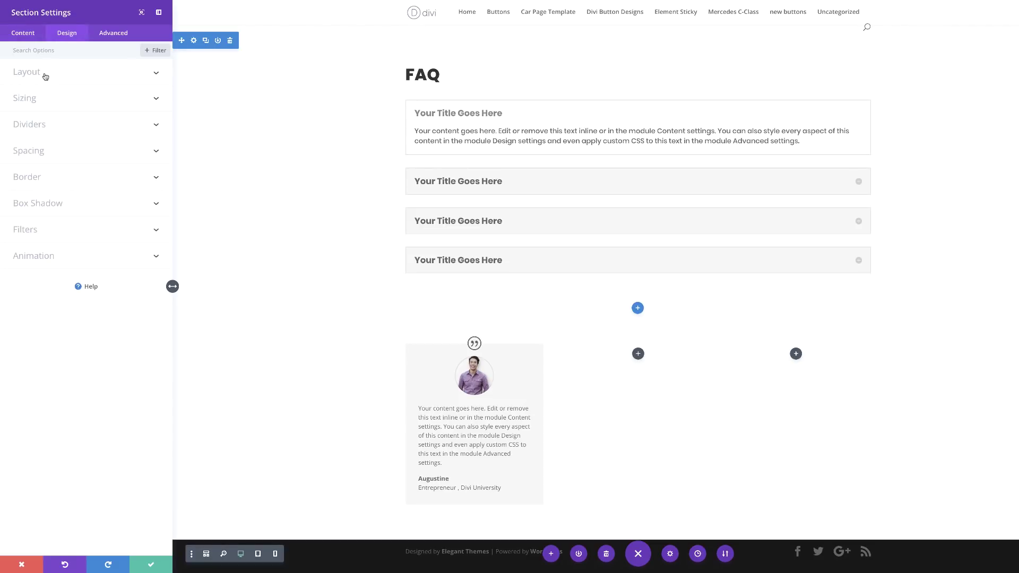
{"action": "left_click", "coordinate": [32, 38]}
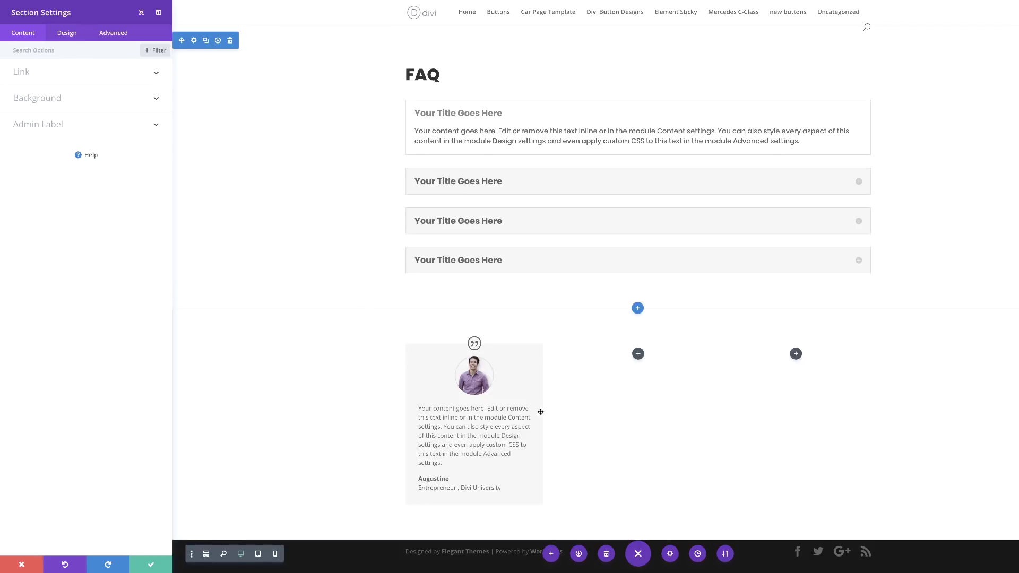
{"action": "left_click", "coordinate": [166, 563]}
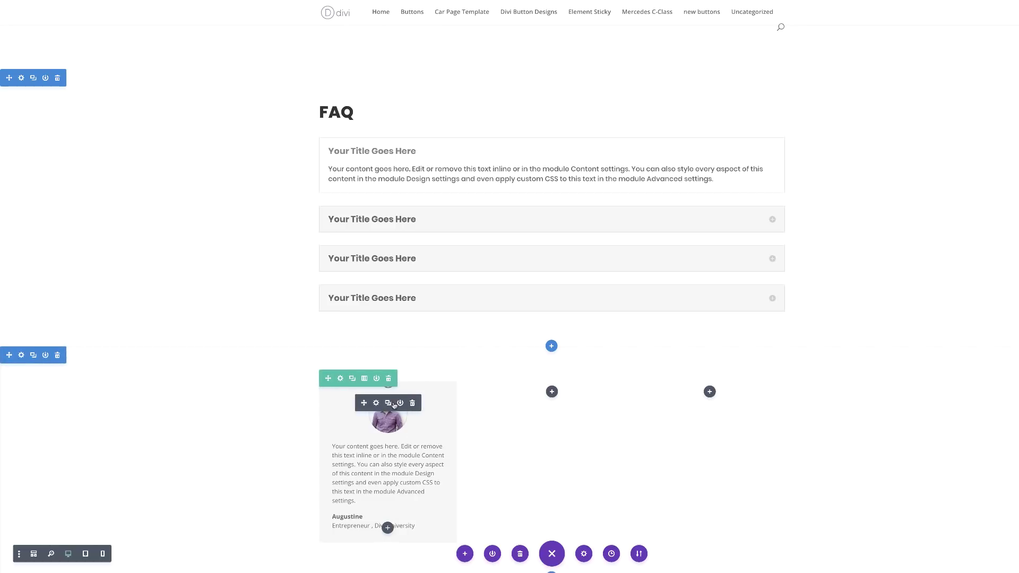
Duplicate the testimonial into the second and third columns of the row and delete the extra copy in the first column.
{"action": "left_click", "coordinate": [389, 403]}
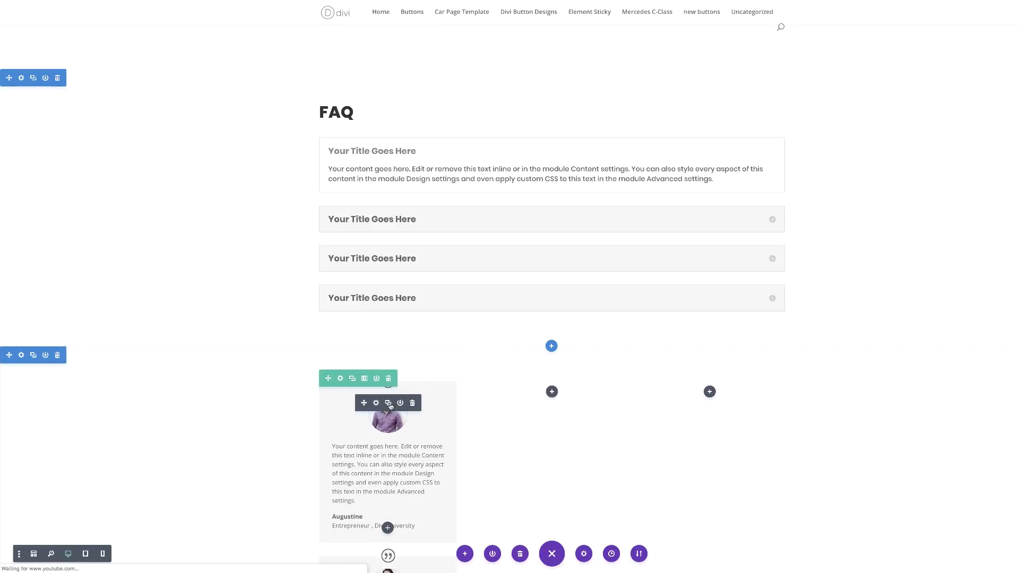
{"action": "left_click_drag", "start_coordinate": [365, 402], "coordinate": [526, 391]}
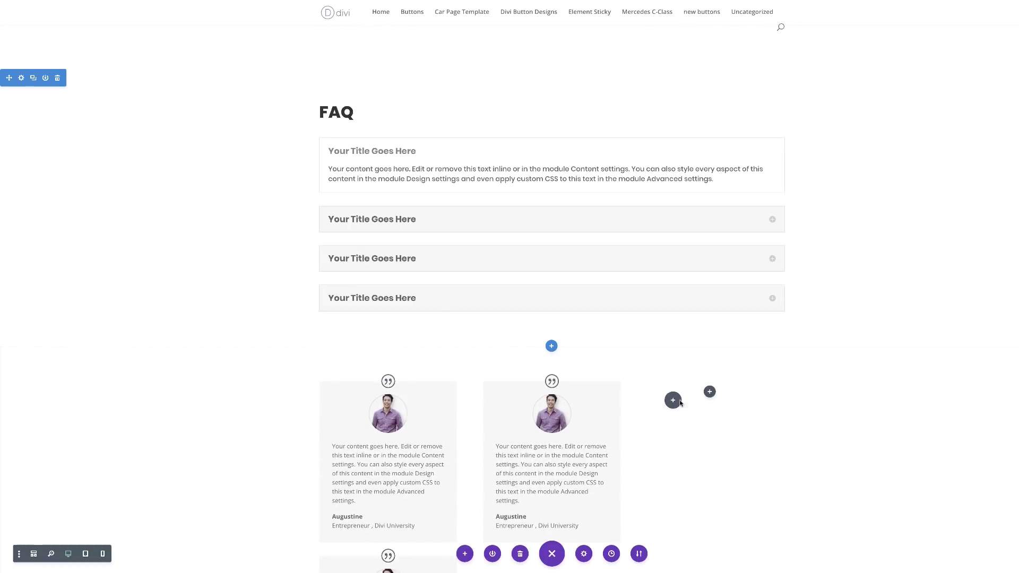
{"action": "left_click_drag", "start_coordinate": [679, 401], "coordinate": [677, 400]}
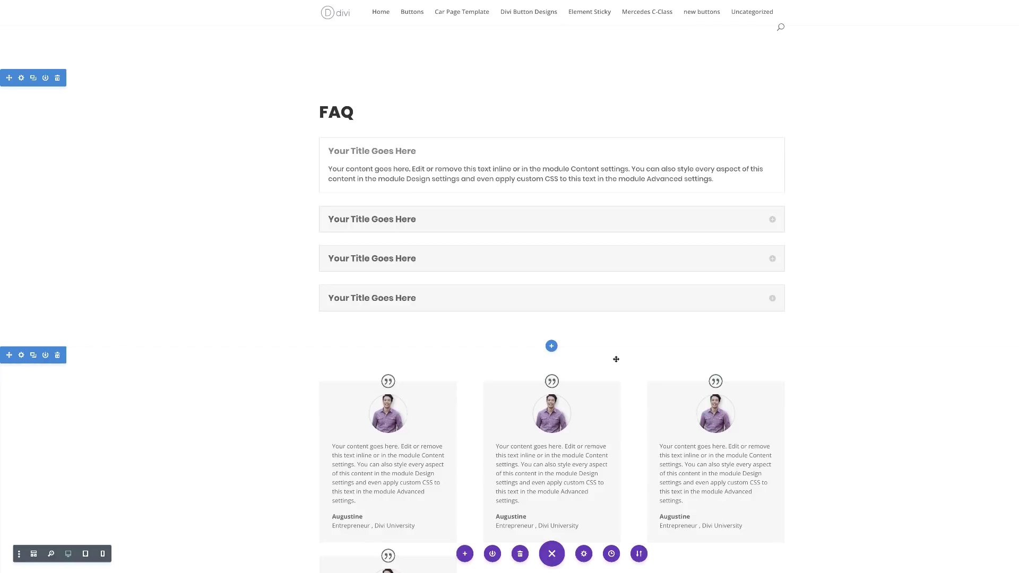
{"action": "scroll", "coordinate": [617, 357], "scroll_direction": "down", "scroll_amount": 4}
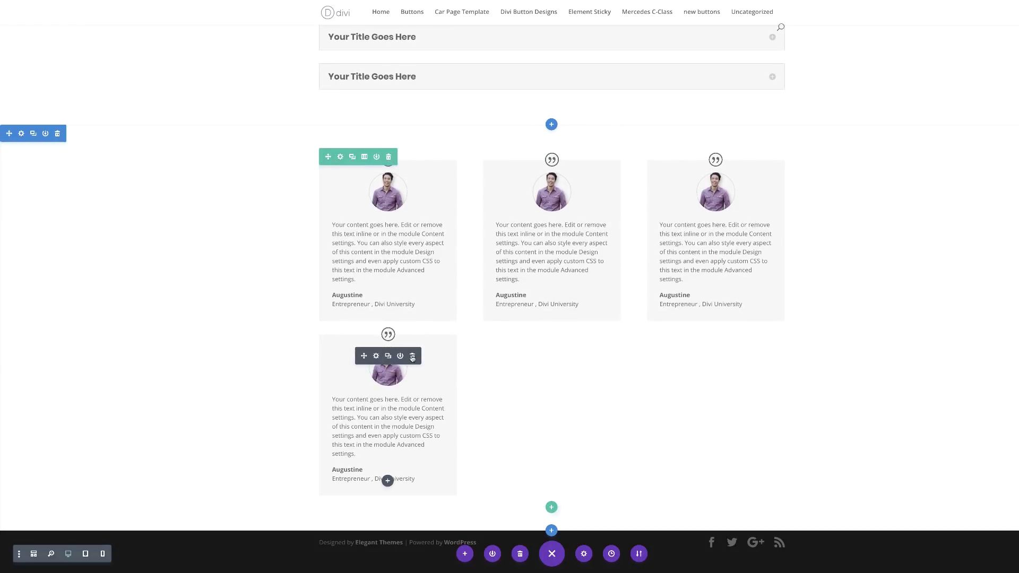
{"action": "left_click", "coordinate": [412, 356]}
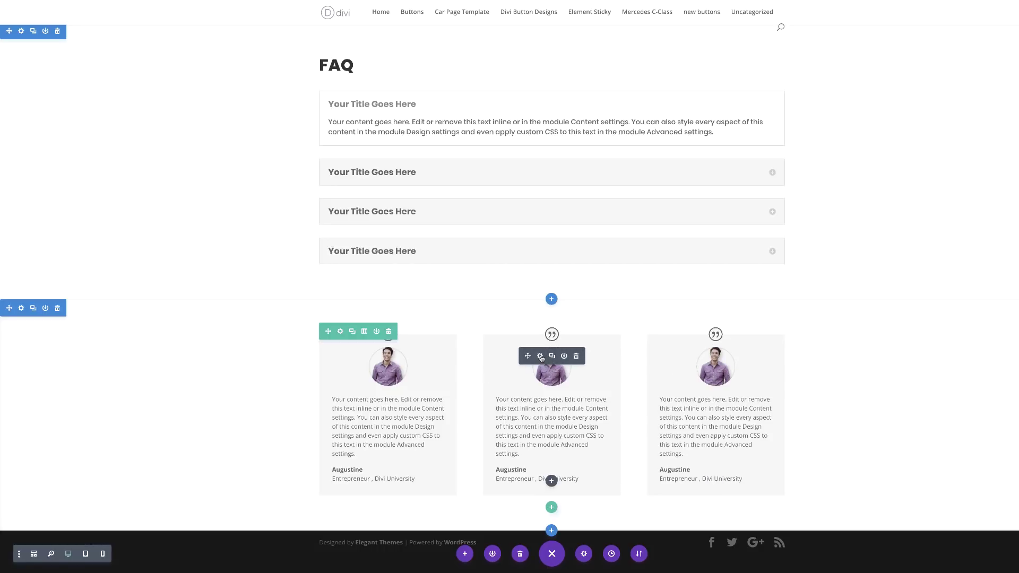
Change the middle testimonial's author name and replace its portrait with the photo of the woman in the dark hat.
{"action": "left_click", "coordinate": [540, 356]}
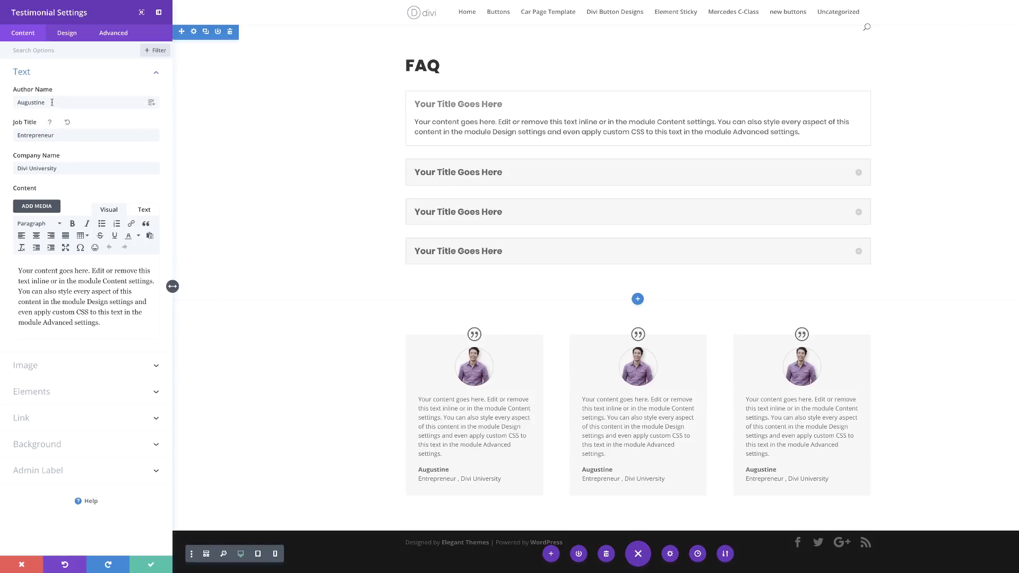
{"action": "double_click", "coordinate": [29, 105]}
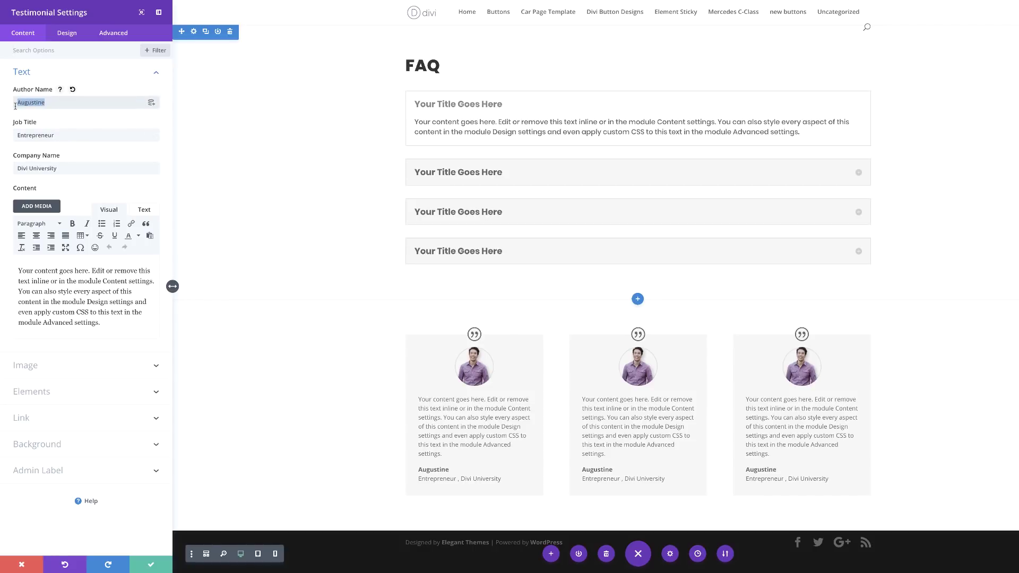
{"action": "type", "text": "Mark"}
{"action": "left_click", "coordinate": [38, 367]}
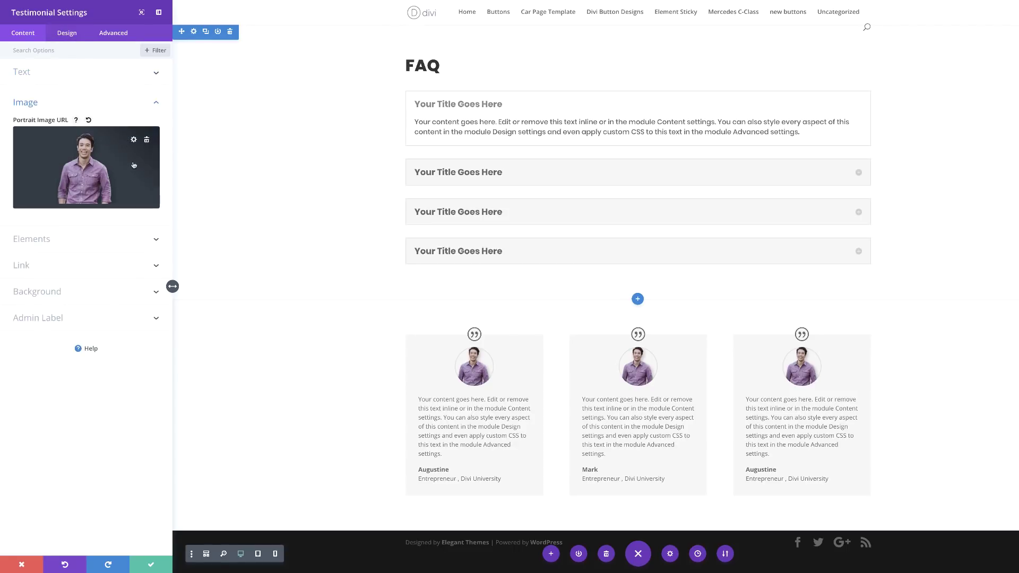
{"action": "left_click", "coordinate": [147, 146]}
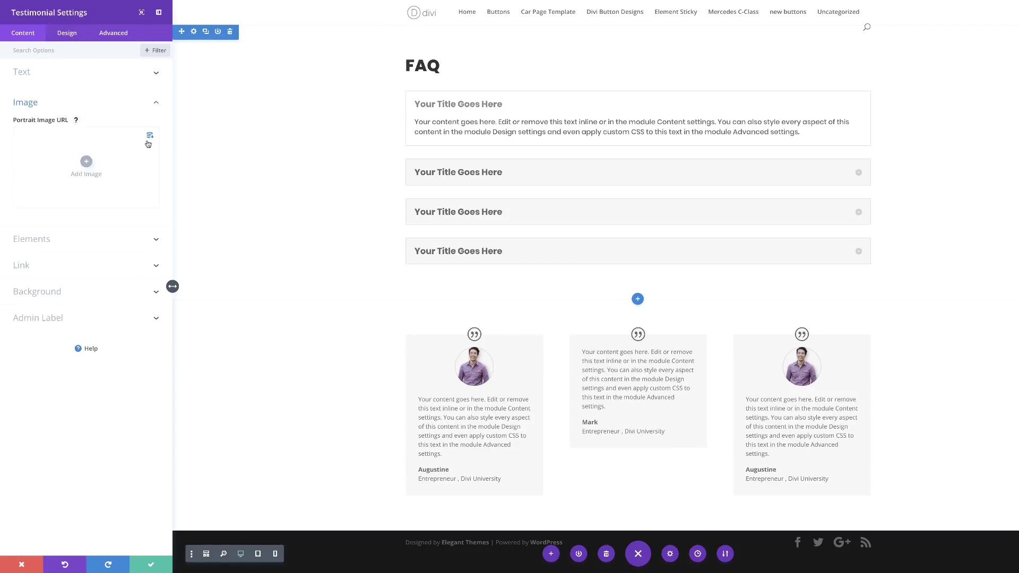
{"action": "left_click", "coordinate": [86, 161]}
{"action": "scroll", "coordinate": [300, 257], "scroll_direction": "down", "scroll_amount": 1}
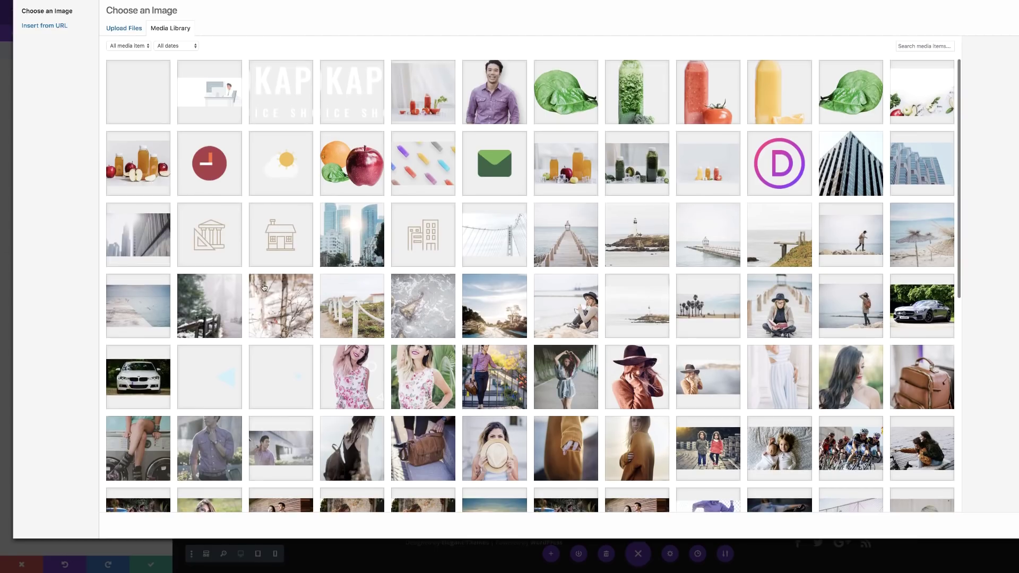
{"action": "left_click", "coordinate": [637, 368]}
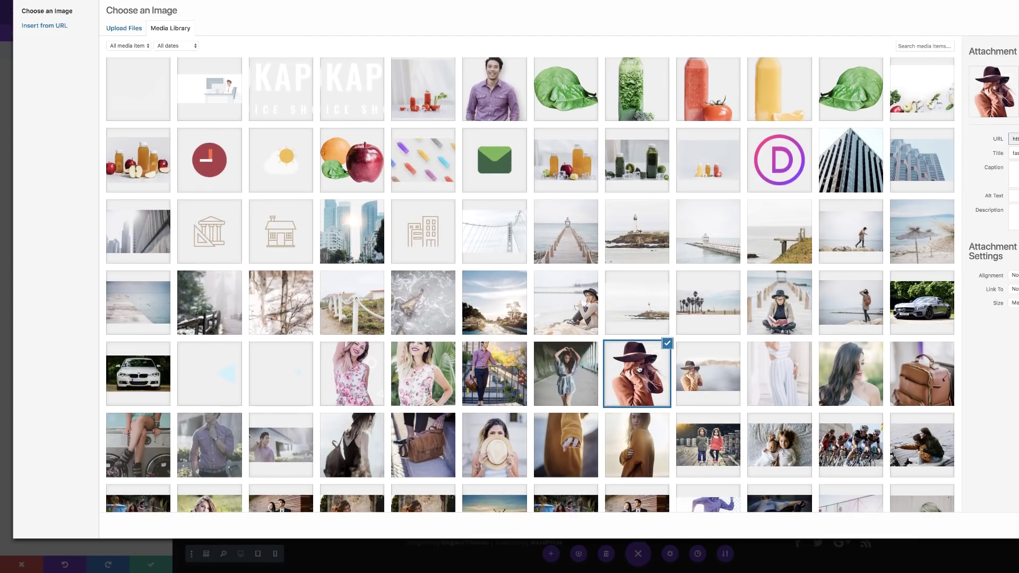
{"action": "left_click", "coordinate": [1016, 526]}
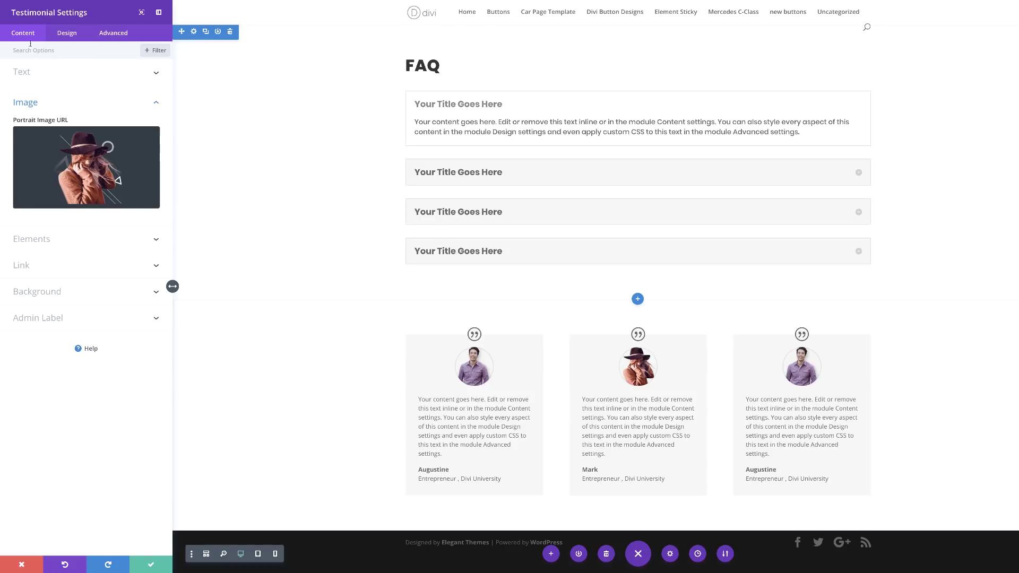
Replace the middle testimonial's author name with a woman's first name to match the new portrait.
{"action": "left_click", "coordinate": [27, 74]}
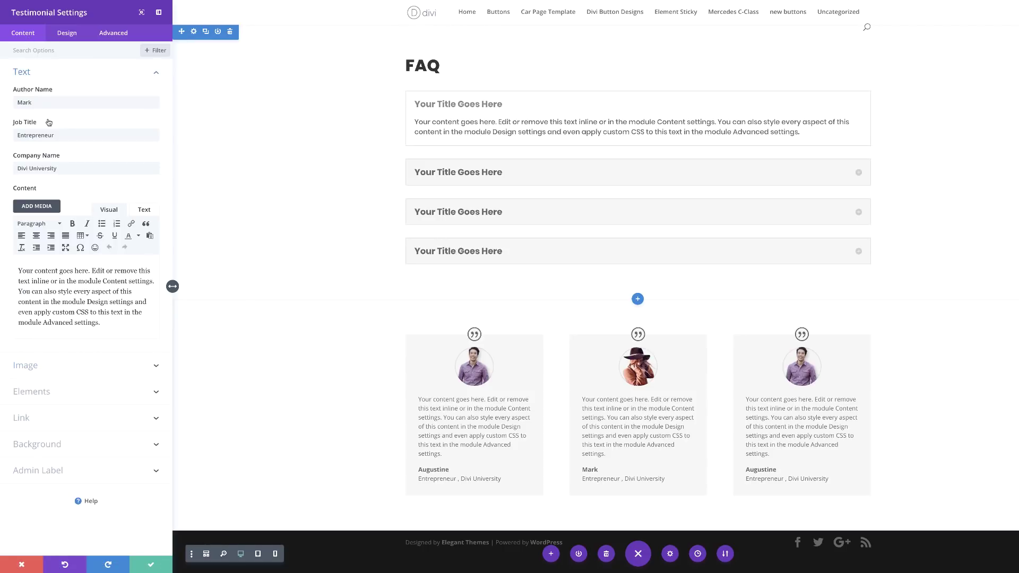
{"action": "left_click_drag", "start_coordinate": [37, 103], "coordinate": [5, 103]}
{"action": "type", "text": "J"}
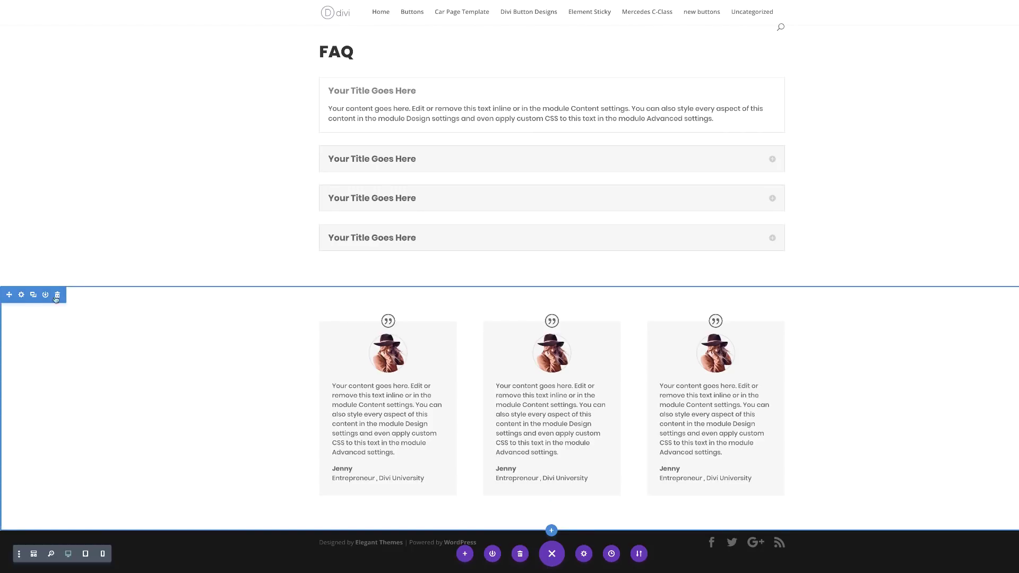
Give the testimonial section a near-black background color and save the section settings.
{"action": "left_click", "coordinate": [21, 296]}
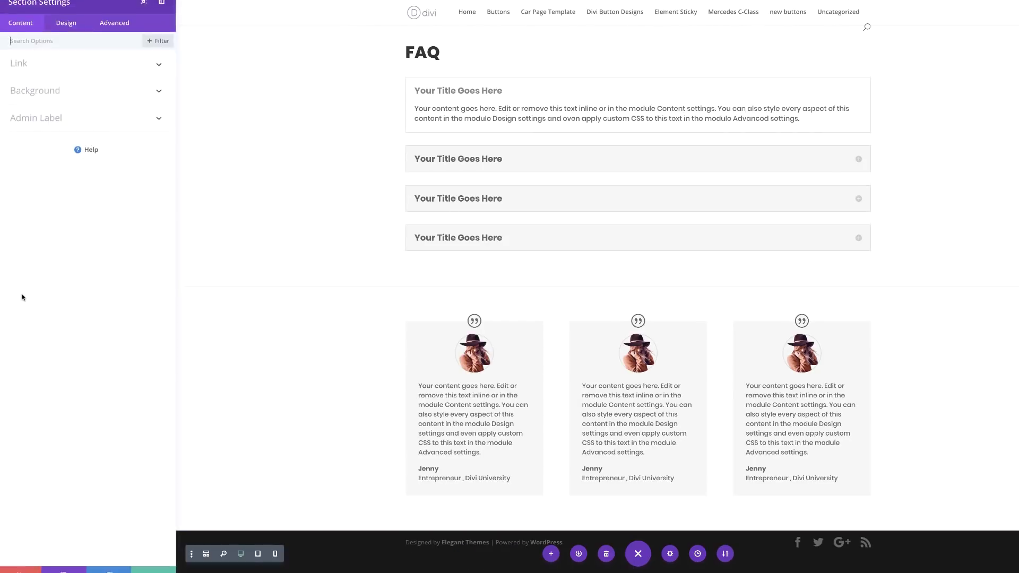
{"action": "left_click", "coordinate": [49, 100]}
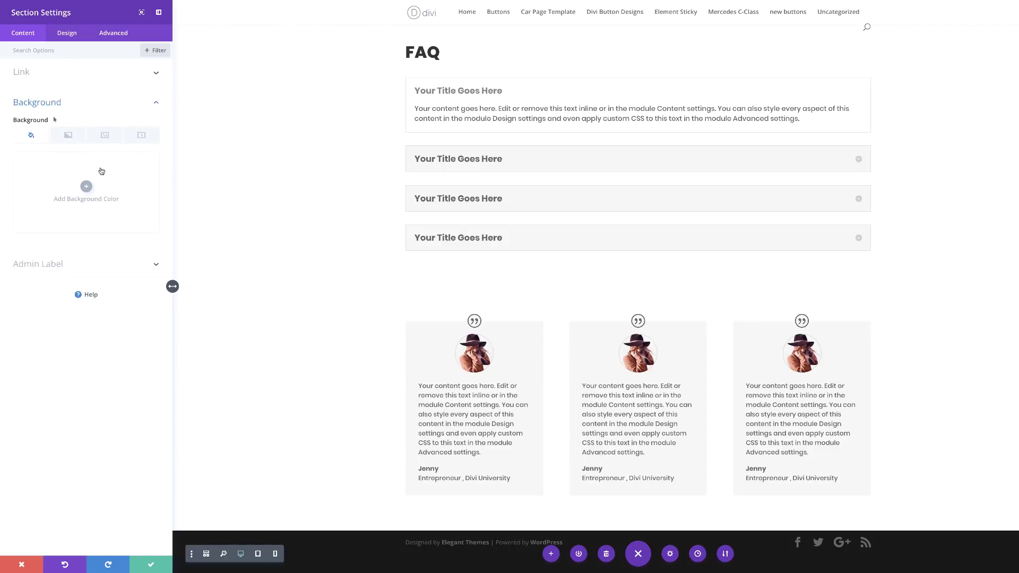
{"action": "left_click", "coordinate": [87, 185]}
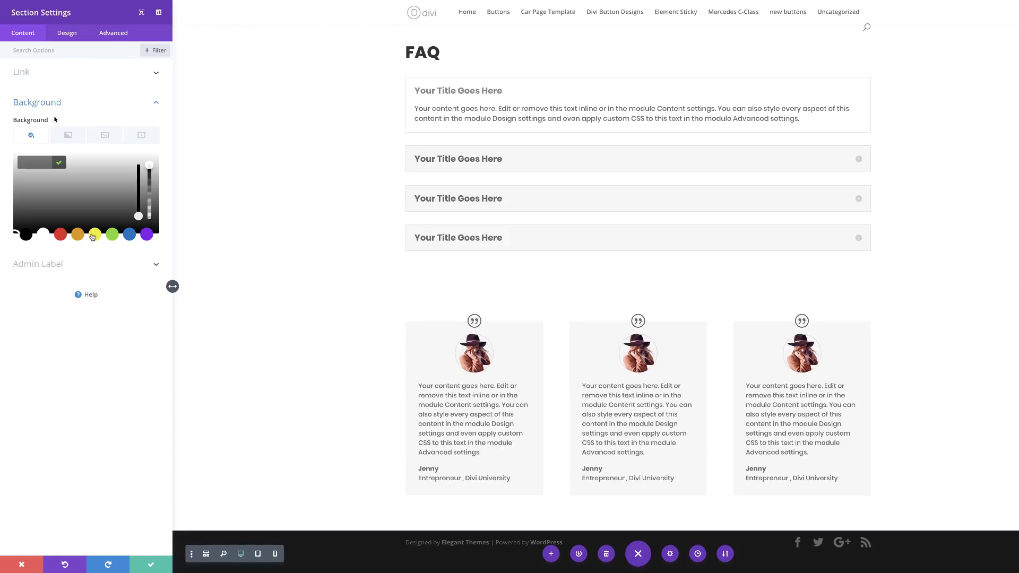
{"action": "scroll", "coordinate": [309, 214], "scroll_direction": "up", "scroll_amount": 5}
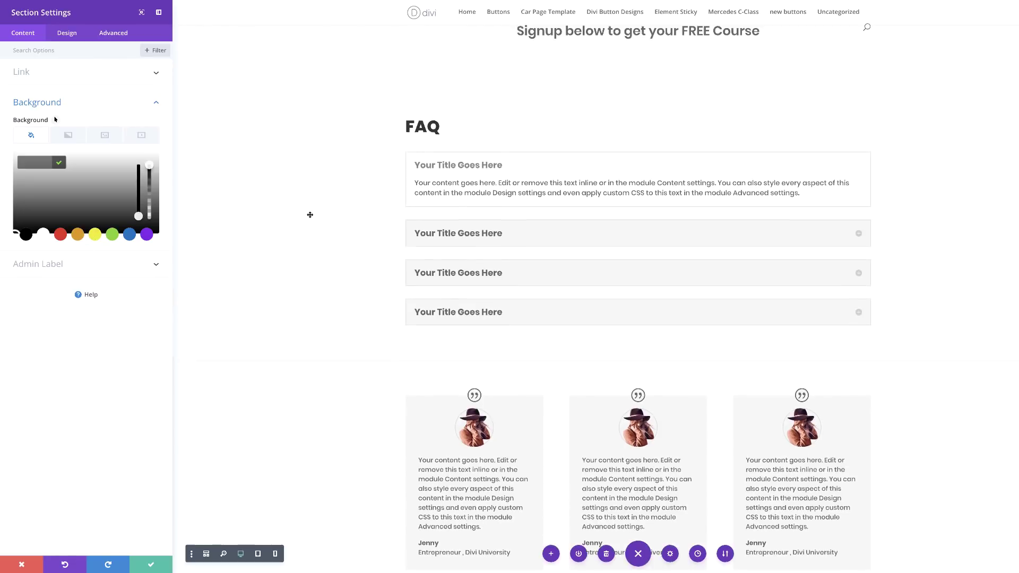
{"action": "scroll", "coordinate": [284, 322], "scroll_direction": "down", "scroll_amount": 5}
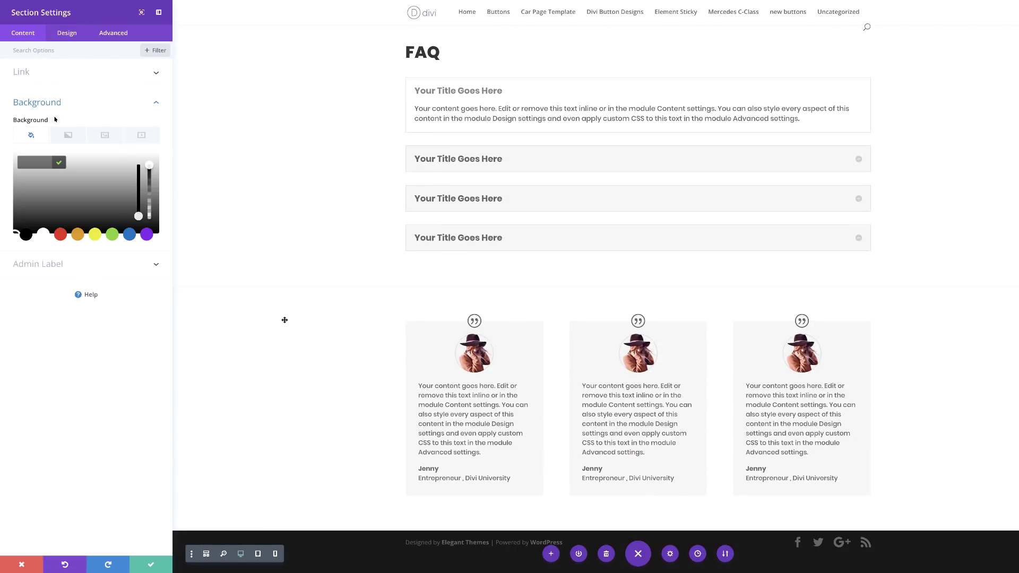
{"action": "left_click_drag", "start_coordinate": [28, 201], "coordinate": [1, 225]}
{"action": "left_click", "coordinate": [1, 226]}
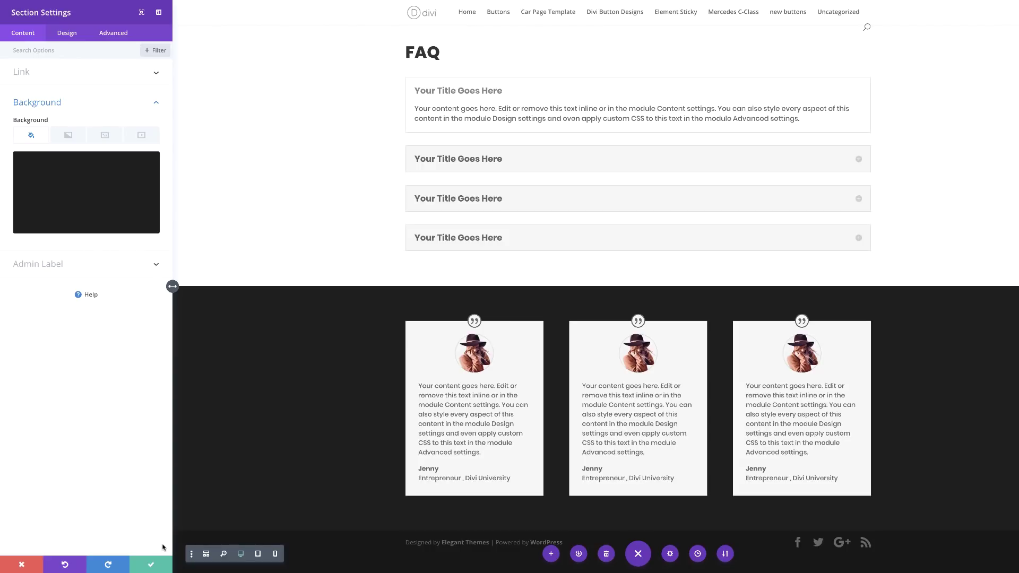
{"action": "left_click", "coordinate": [152, 566]}
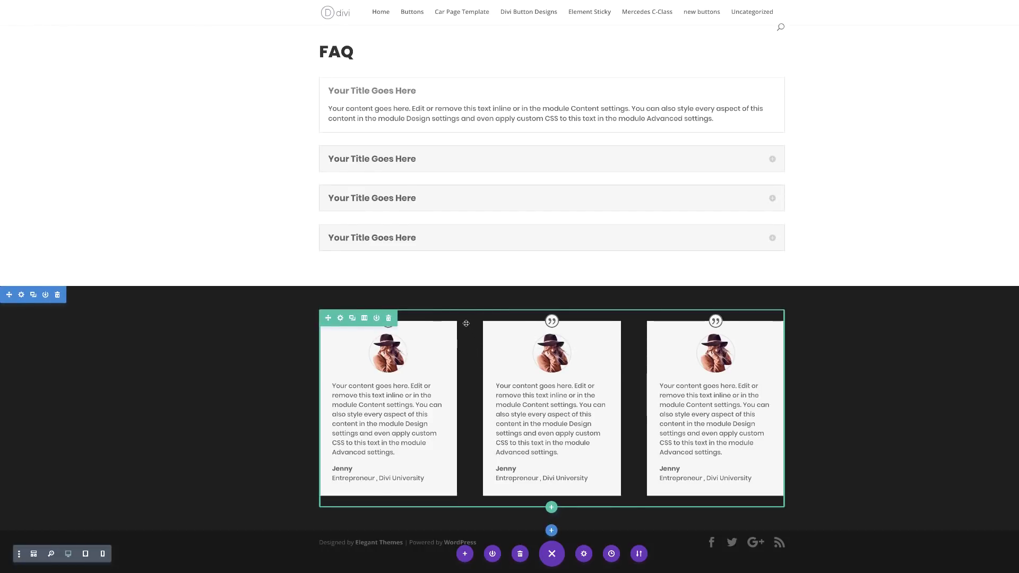
Duplicate the FAQ heading text module above the accordion.
{"action": "left_click_drag", "start_coordinate": [383, 301], "coordinate": [375, 67]}
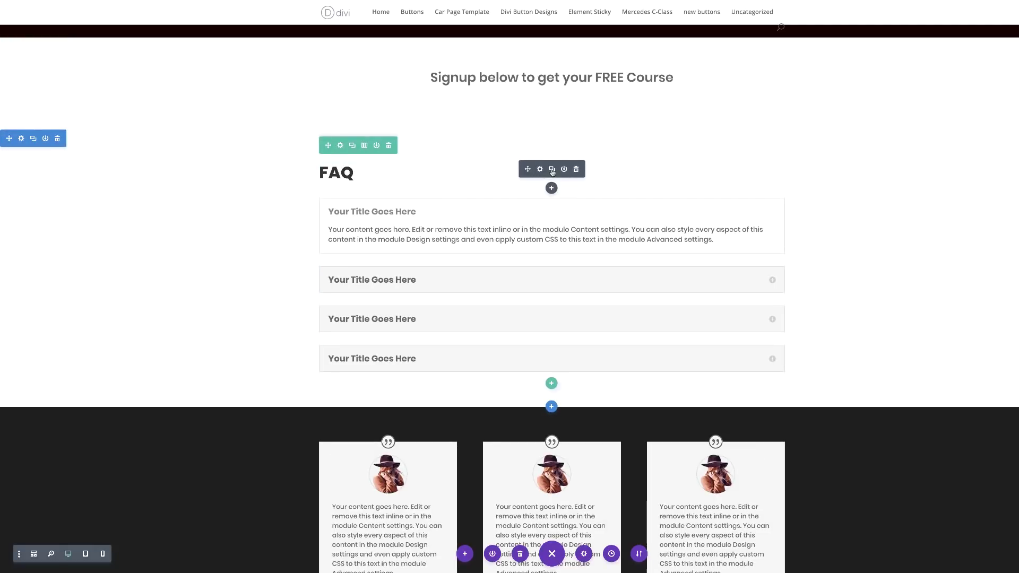
{"action": "left_click", "coordinate": [552, 170]}
{"action": "scroll", "coordinate": [509, 250], "scroll_direction": "down", "scroll_amount": 1}
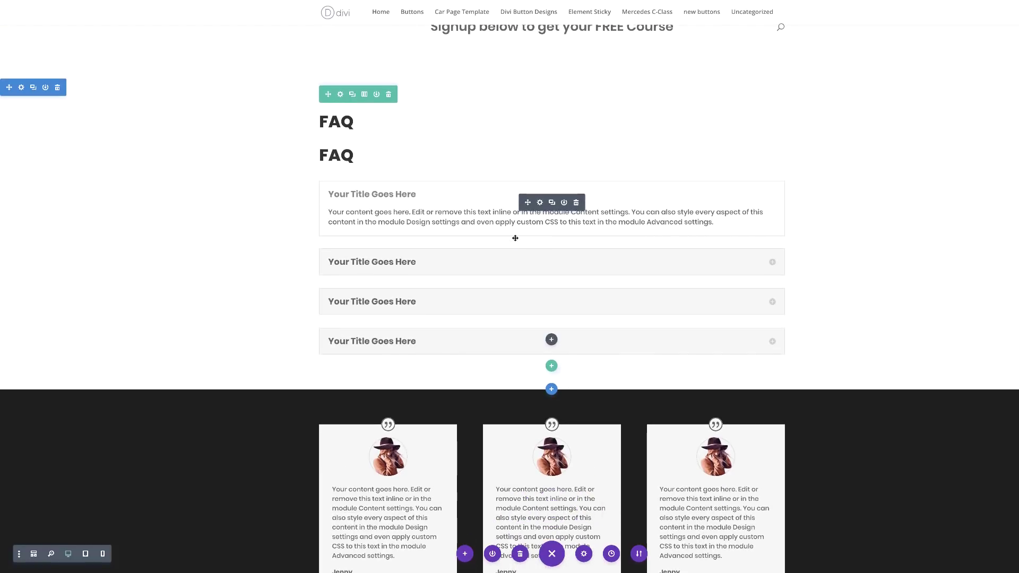
Add a single-column row above the testimonials in the dark section and move the duplicated FAQ heading into it.
{"action": "scroll", "coordinate": [546, 423], "scroll_direction": "down", "scroll_amount": 2}
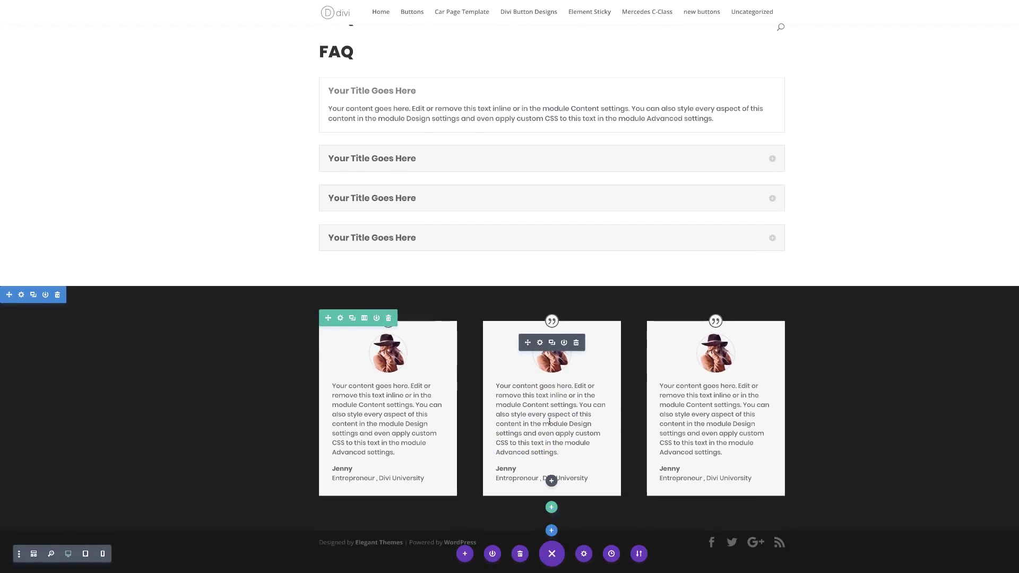
{"action": "left_click", "coordinate": [551, 507]}
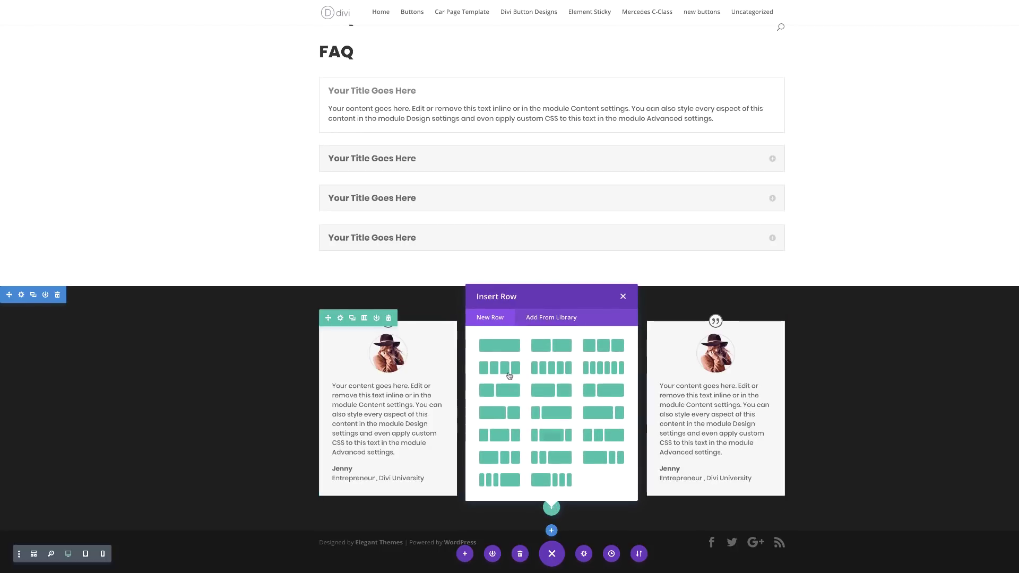
{"action": "left_click", "coordinate": [510, 345]}
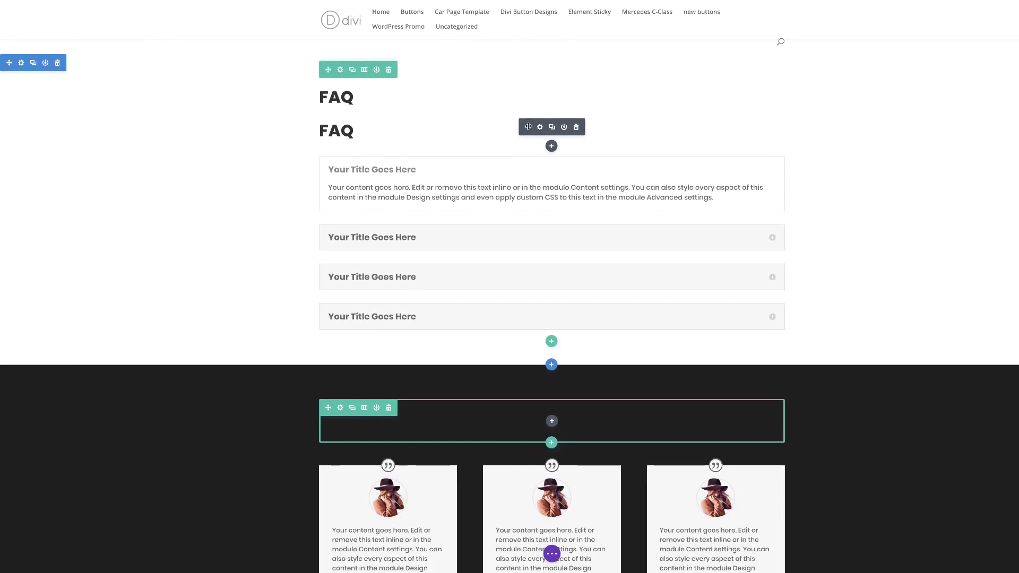
{"action": "left_click_drag", "start_coordinate": [528, 126], "coordinate": [531, 400]}
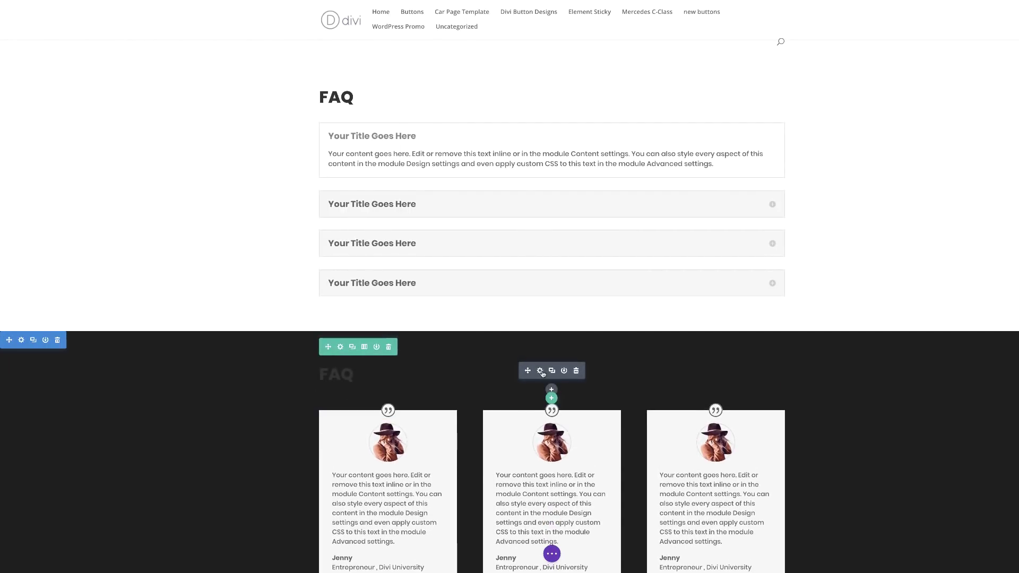
Change the copied heading in the dark section to "Testimonials".
{"action": "left_click", "coordinate": [540, 371]}
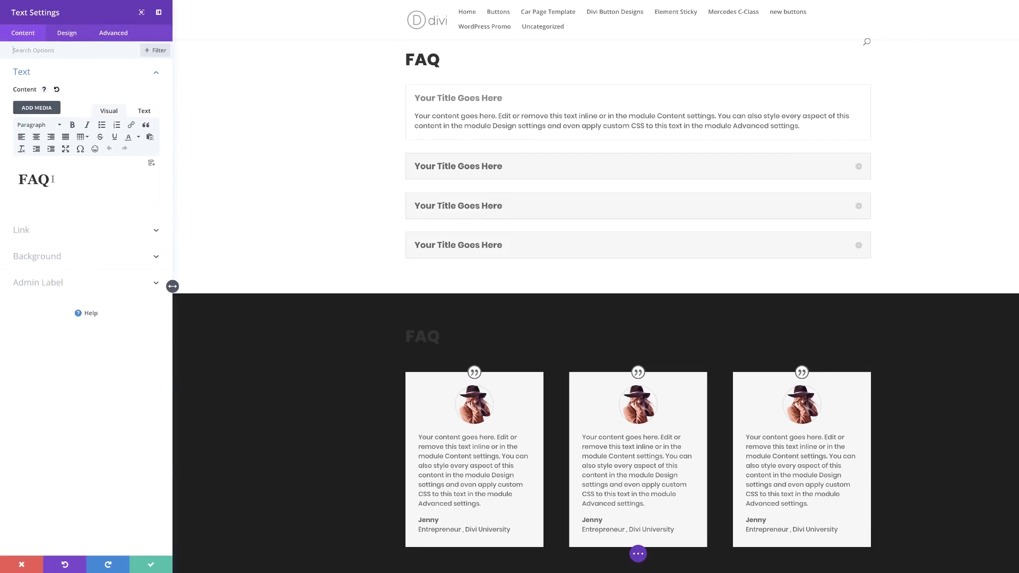
{"action": "left_click_drag", "start_coordinate": [50, 180], "coordinate": [12, 175]}
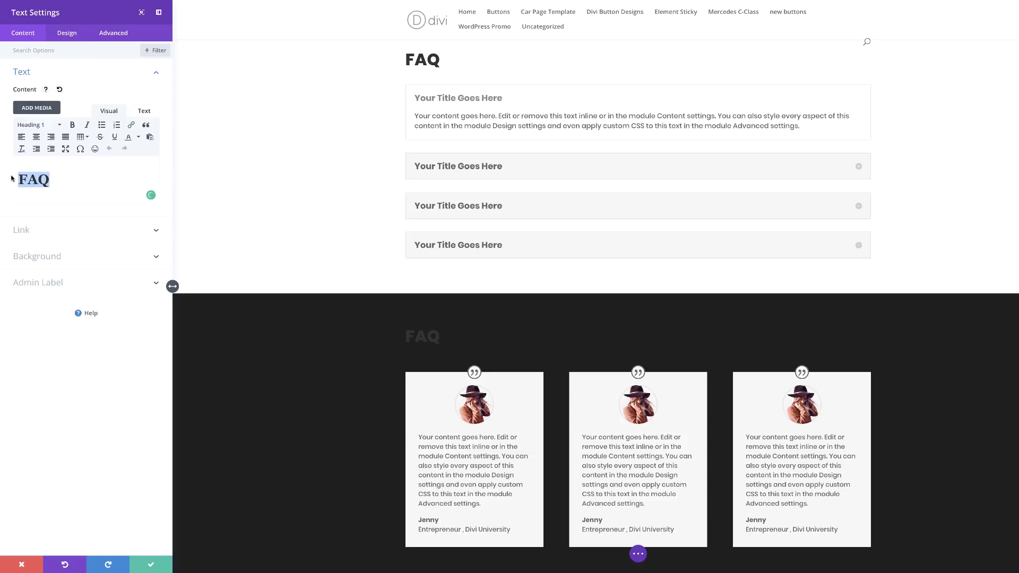
{"action": "type", "text": "Testimonials"}
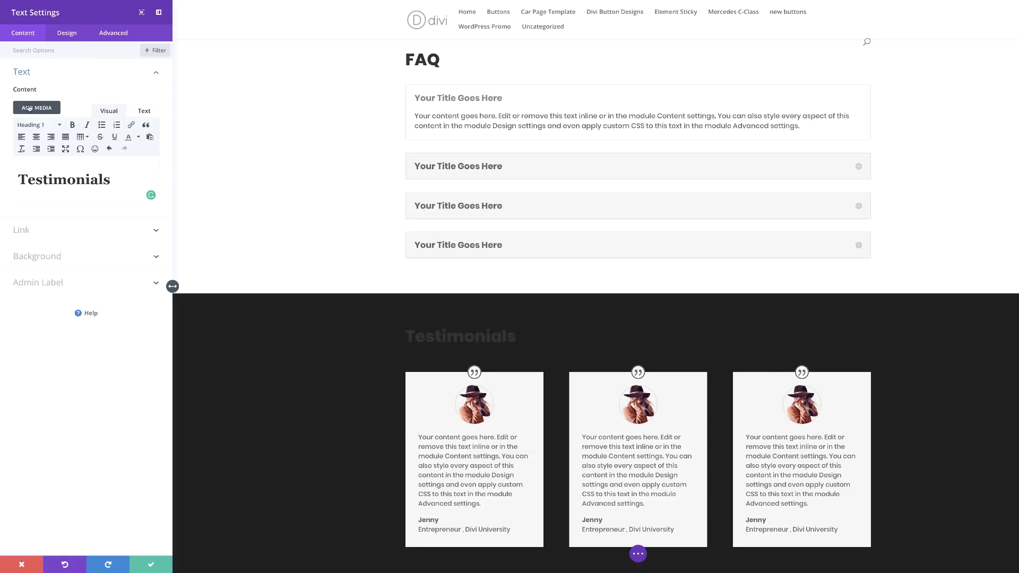
Set the Testimonials heading's text color to light gray and save the text module settings.
{"action": "left_click", "coordinate": [67, 33]}
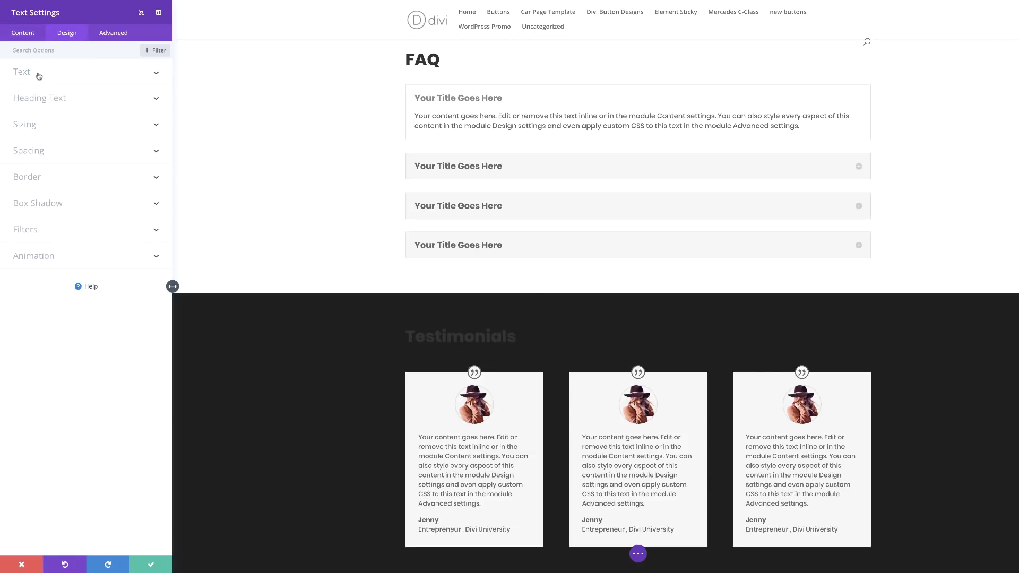
{"action": "left_click", "coordinate": [46, 95]}
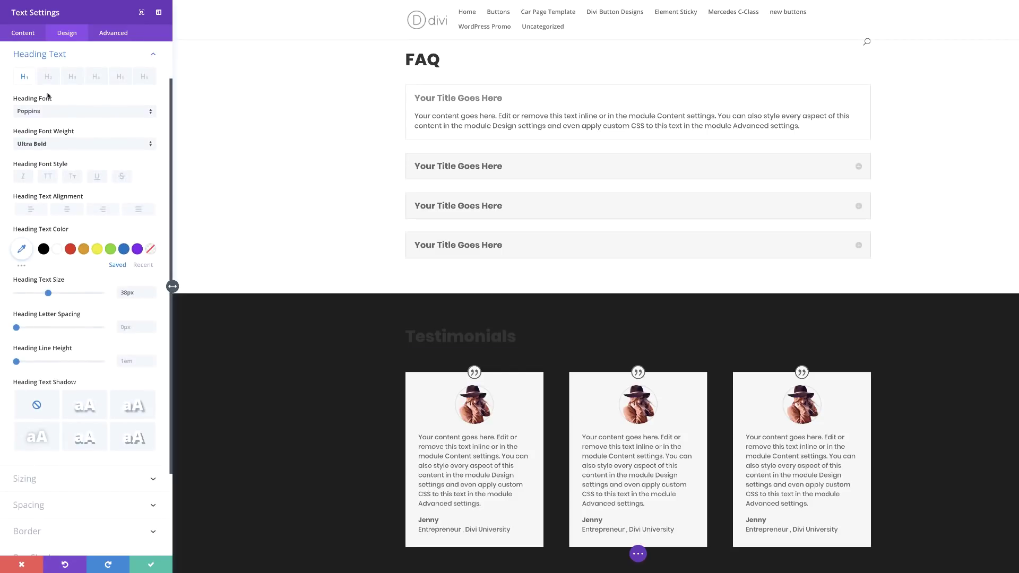
{"action": "left_click", "coordinate": [58, 250]}
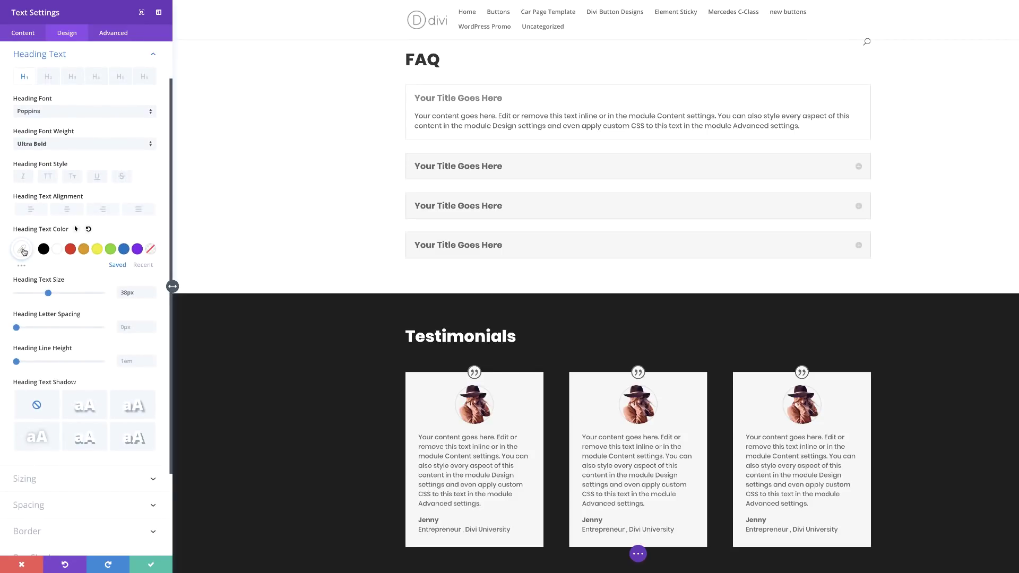
{"action": "left_click", "coordinate": [22, 268]}
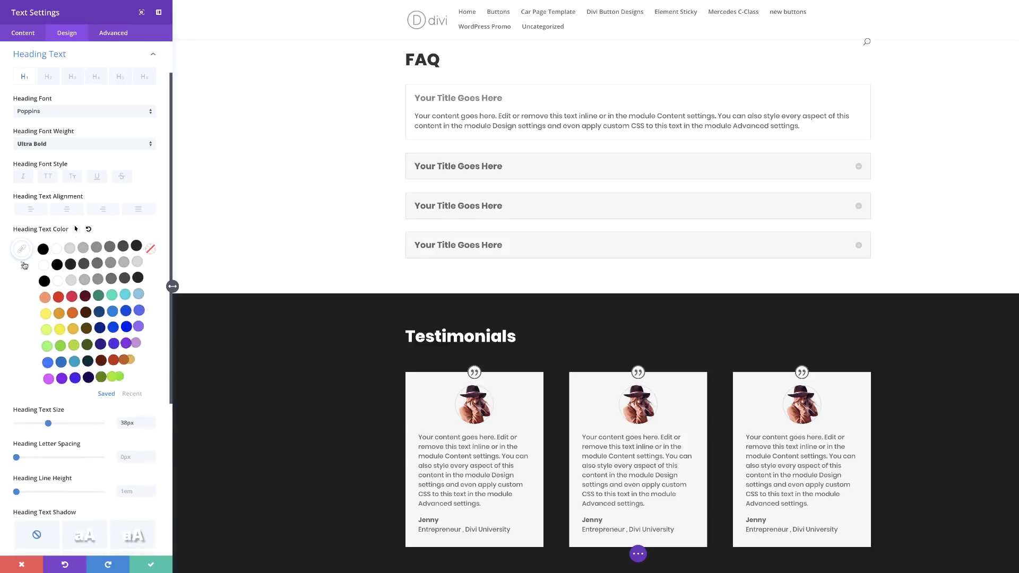
{"action": "left_click", "coordinate": [71, 249]}
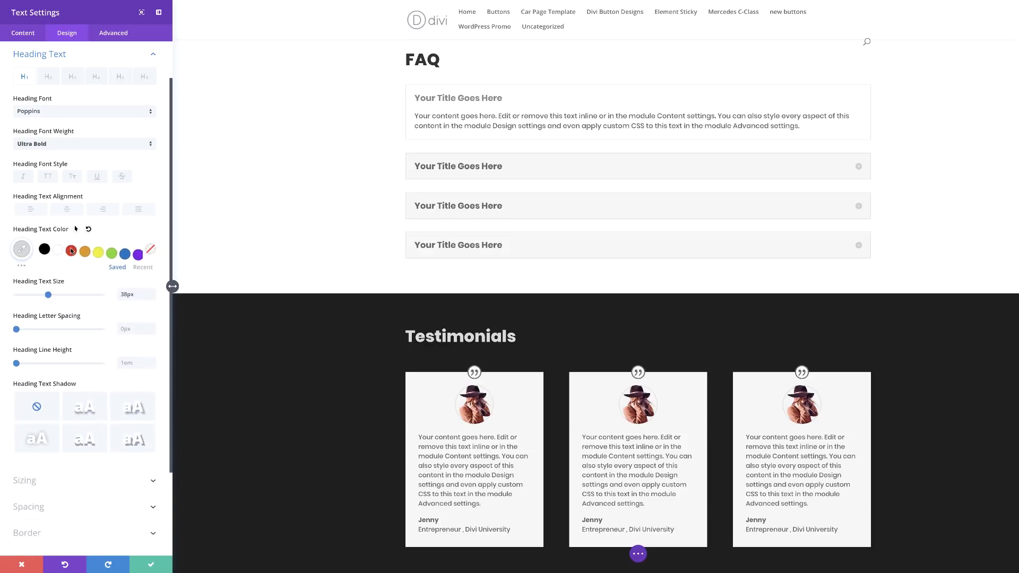
{"action": "left_click", "coordinate": [151, 566]}
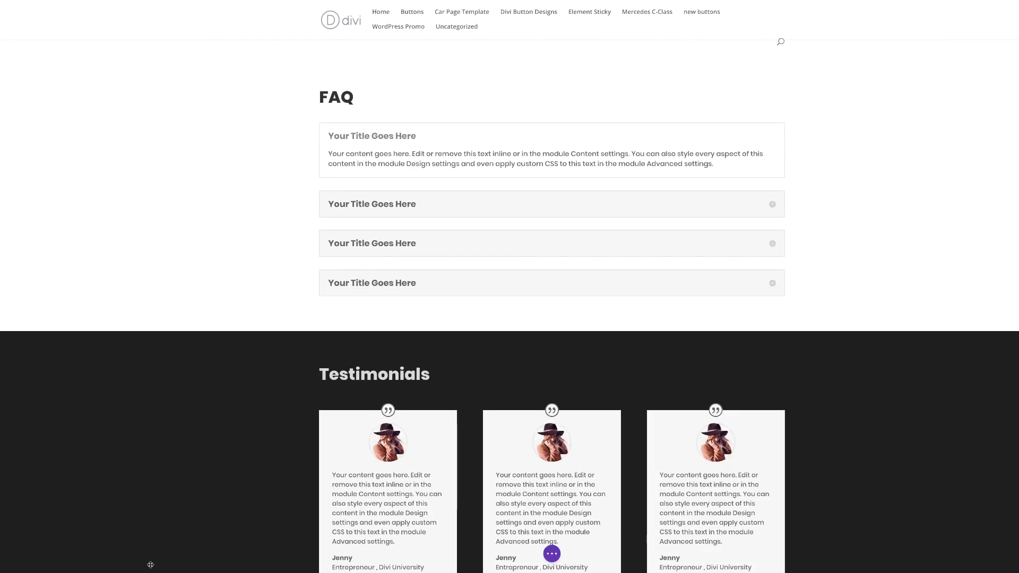
Exit the Visual Builder and review the live page down to the testimonials.
{"action": "scroll", "coordinate": [202, 334], "scroll_direction": "down", "scroll_amount": 2}
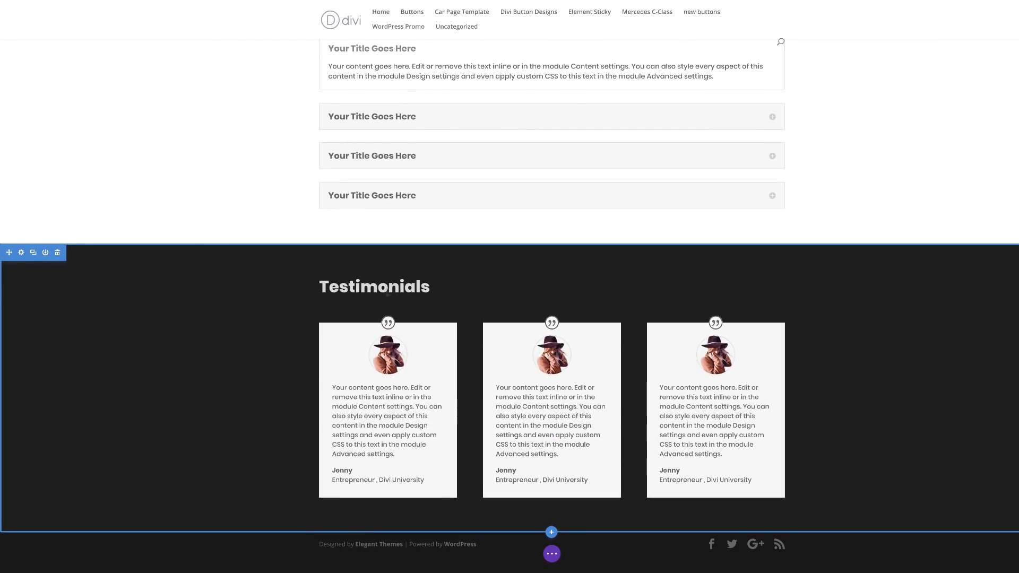
{"action": "scroll", "coordinate": [243, 324], "scroll_direction": "up", "scroll_amount": 4}
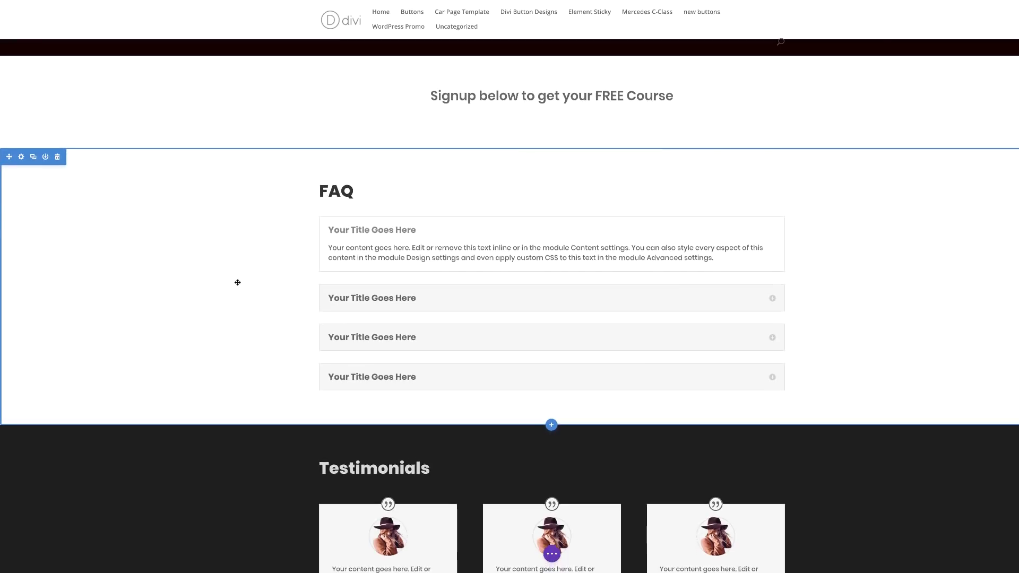
{"action": "scroll", "coordinate": [241, 276], "scroll_direction": "up", "scroll_amount": 4}
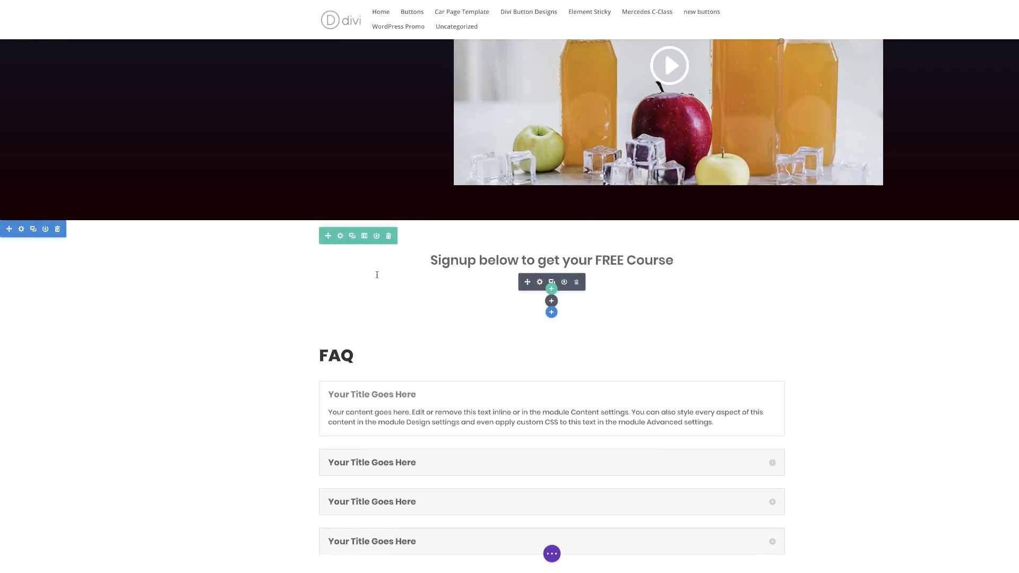
{"action": "scroll", "coordinate": [275, 407], "scroll_direction": "down", "scroll_amount": 8}
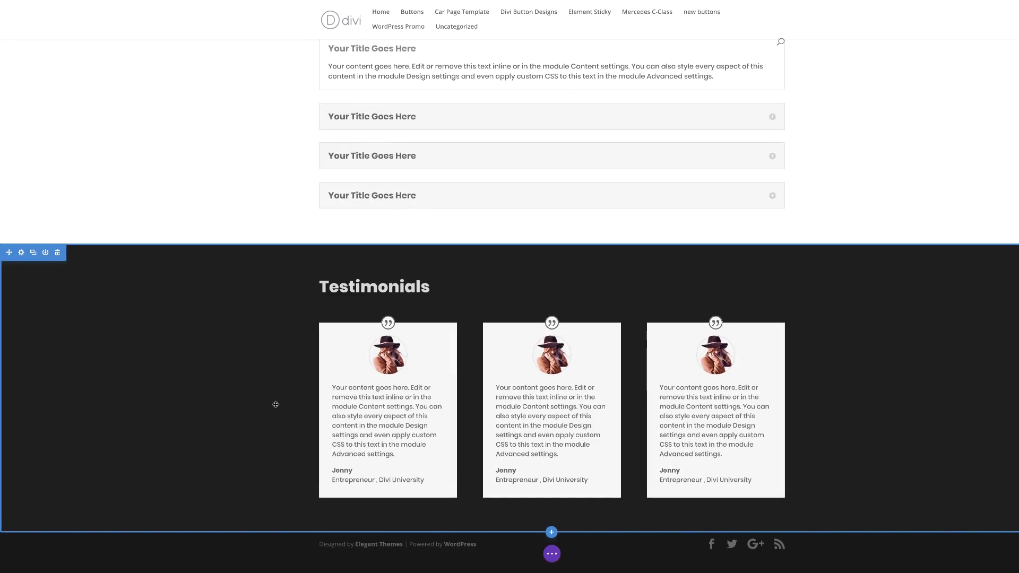
{"action": "key", "text": "t"}
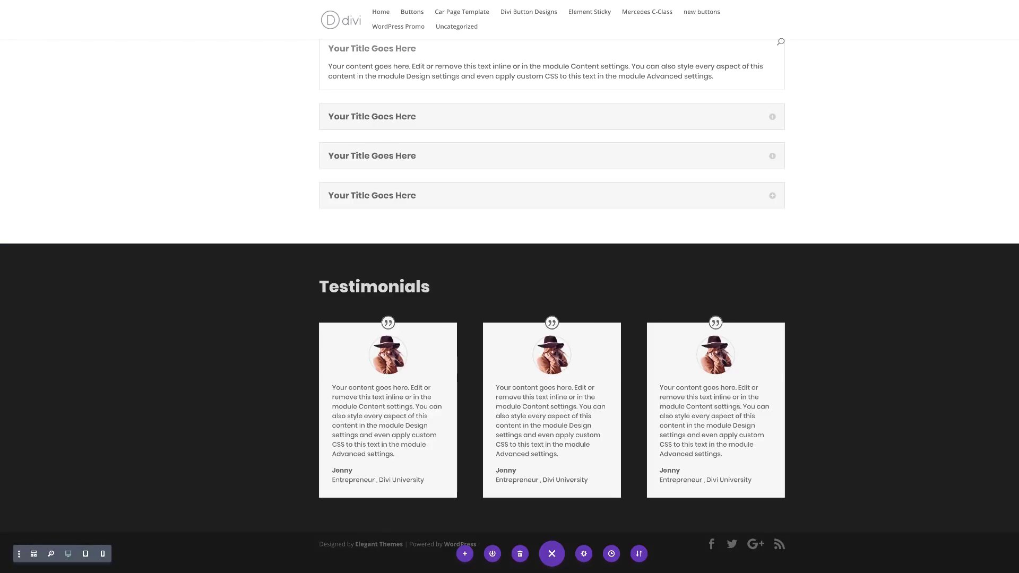
{"action": "scroll", "coordinate": [425, 189], "scroll_direction": "up", "scroll_amount": 6}
{"action": "left_click", "coordinate": [183, 39]}
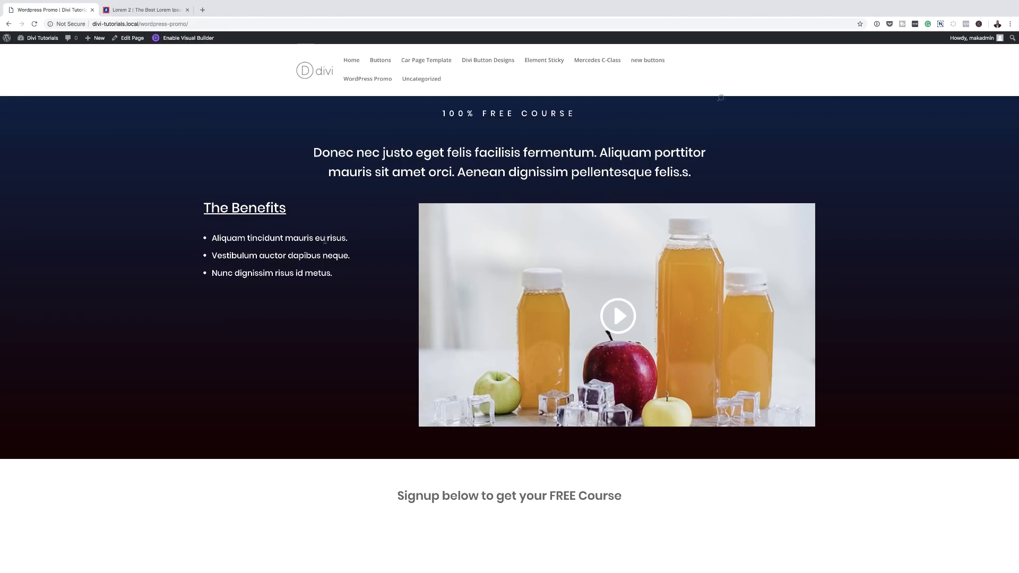
{"action": "scroll", "coordinate": [342, 273], "scroll_direction": "down", "scroll_amount": 8}
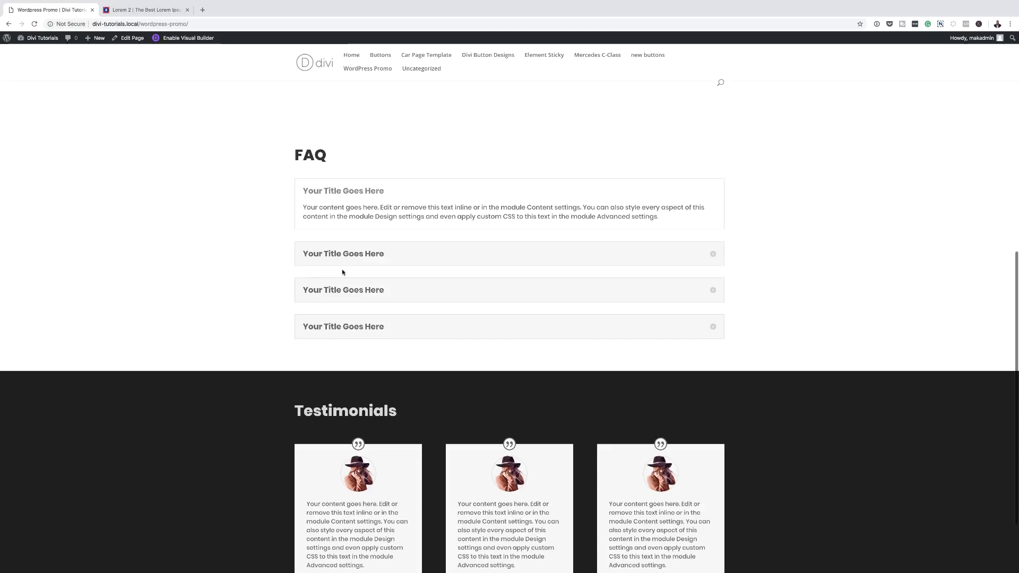
{"action": "scroll", "coordinate": [342, 272], "scroll_direction": "down", "scroll_amount": 2}
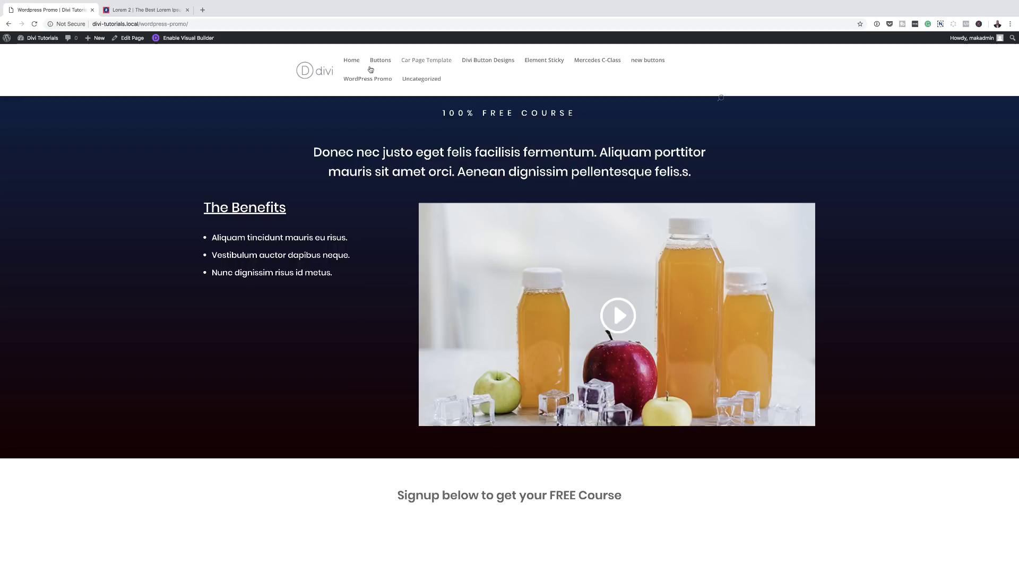
Open the page in the WordPress editor, set its template to Blank Page and update it.
{"action": "left_click", "coordinate": [132, 38]}
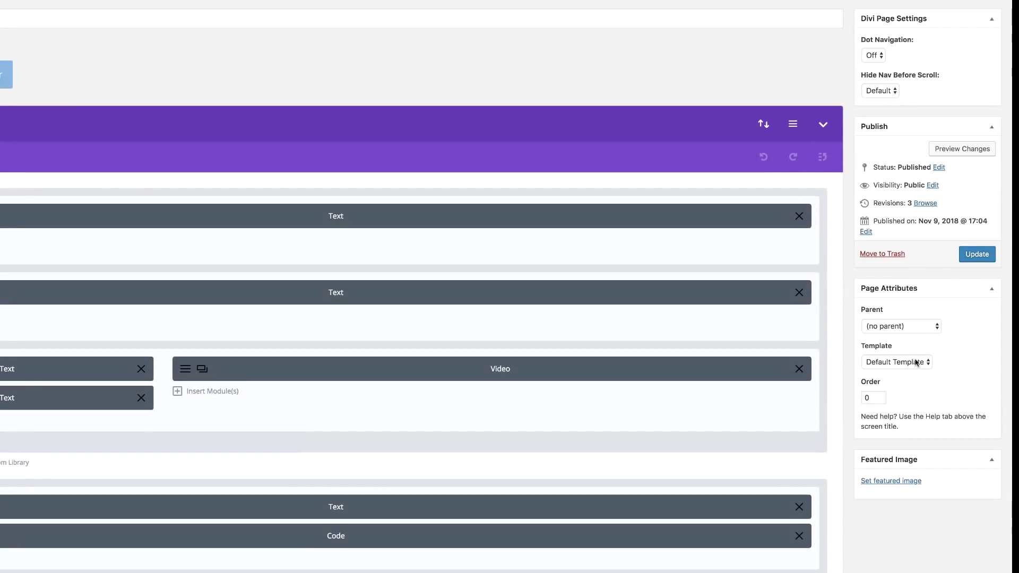
{"action": "left_click", "coordinate": [912, 361]}
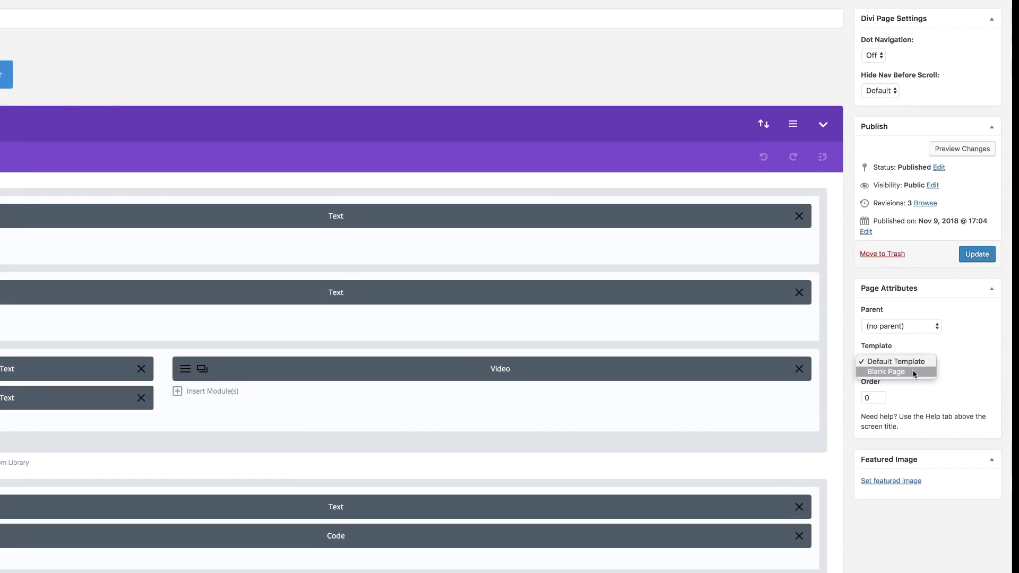
{"action": "left_click", "coordinate": [914, 373]}
{"action": "left_click", "coordinate": [976, 255]}
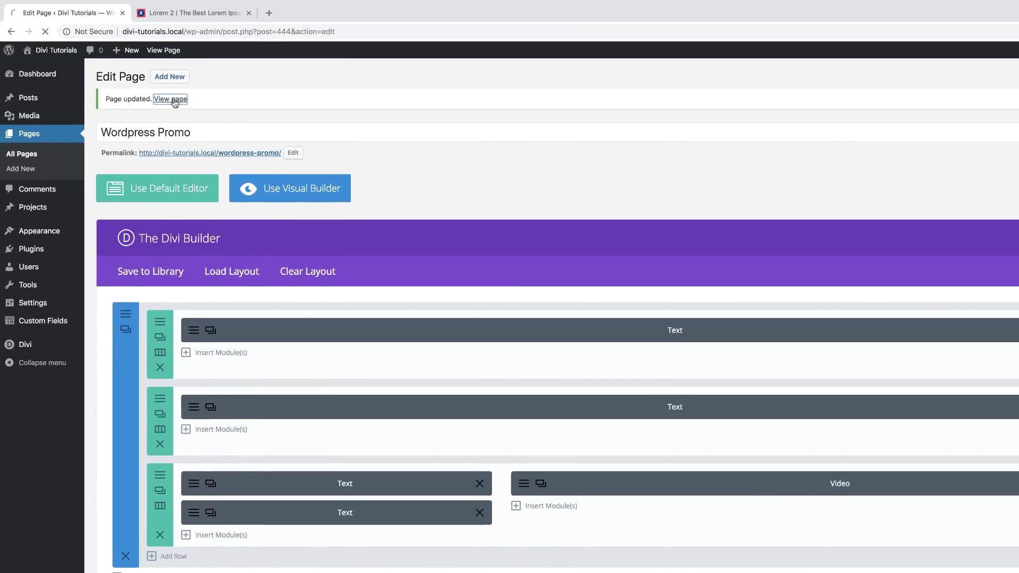
View the updated page and look it over from the hero section down to the testimonials.
{"action": "left_click", "coordinate": [175, 98]}
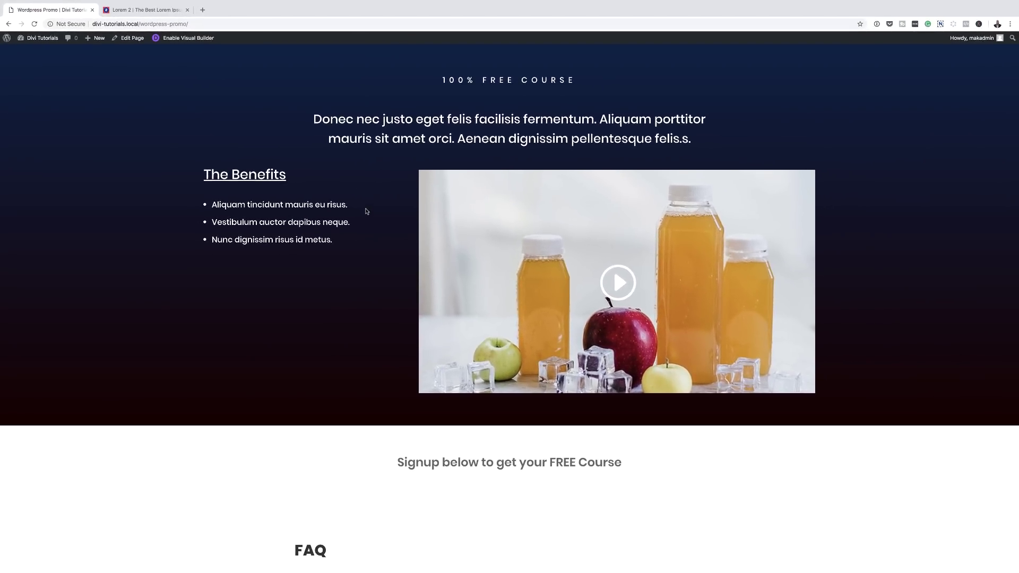
{"action": "scroll", "coordinate": [497, 303], "scroll_direction": "down", "scroll_amount": 3}
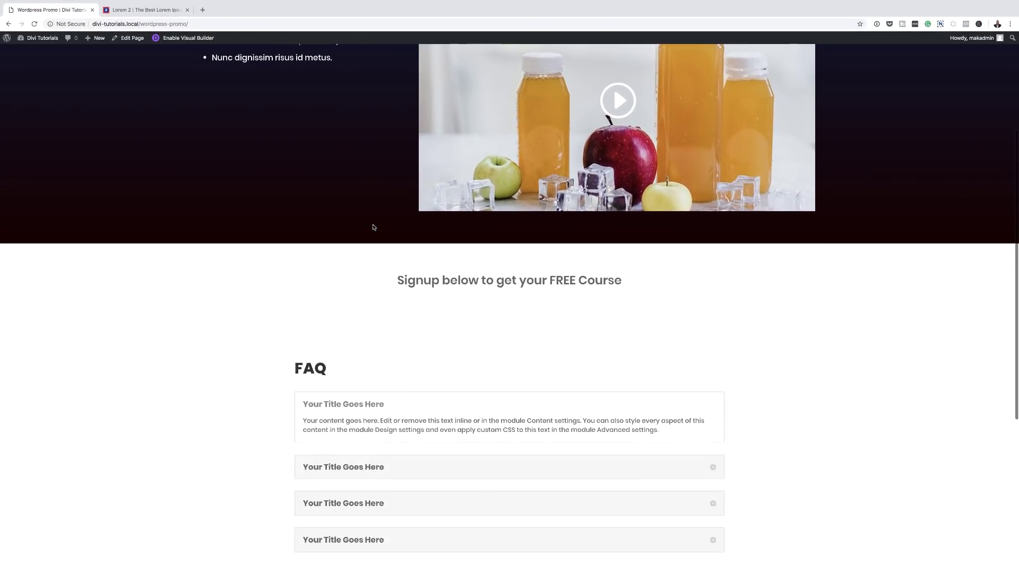
{"action": "scroll", "coordinate": [373, 227], "scroll_direction": "down", "scroll_amount": 5}
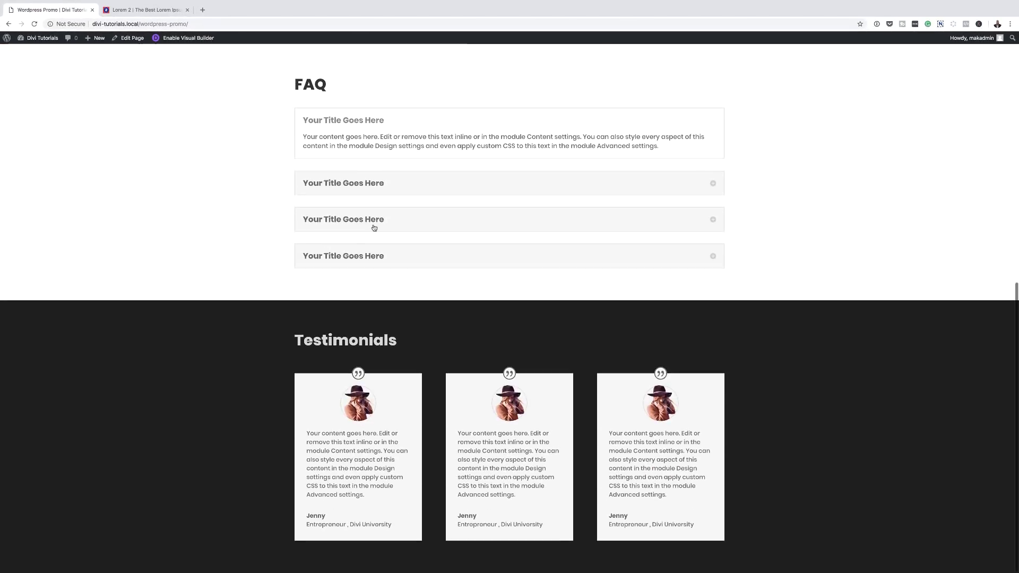
{"action": "scroll", "coordinate": [242, 355], "scroll_direction": "up", "scroll_amount": 1}
{"action": "scroll", "coordinate": [242, 355], "scroll_direction": "up", "scroll_amount": 6}
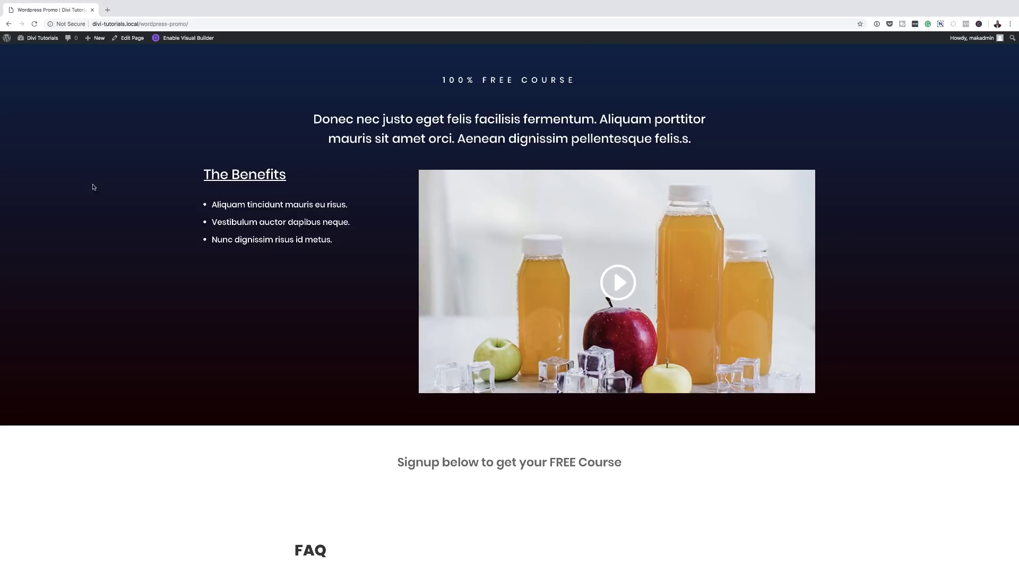